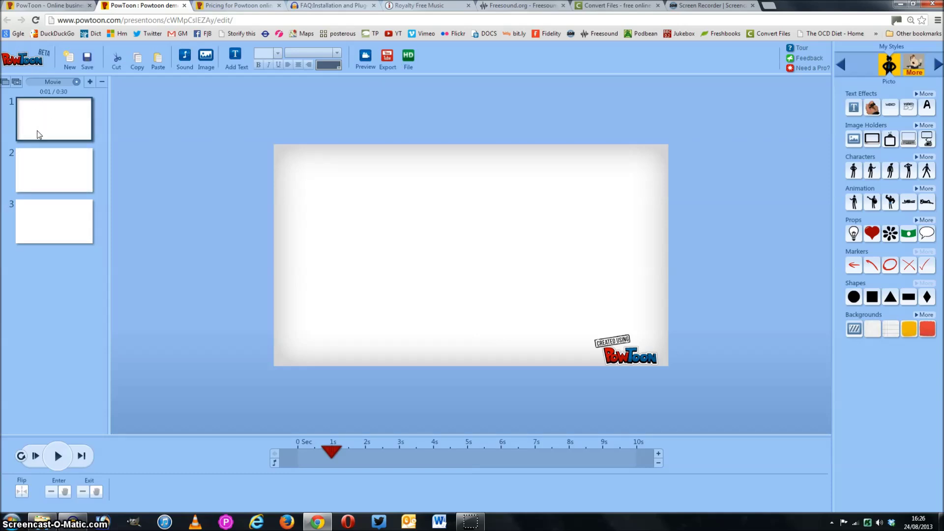
# Add three blank slides to the movie
pyautogui.click(90, 82)
pyautogui.click(90, 82)
pyautogui.click(90, 81)
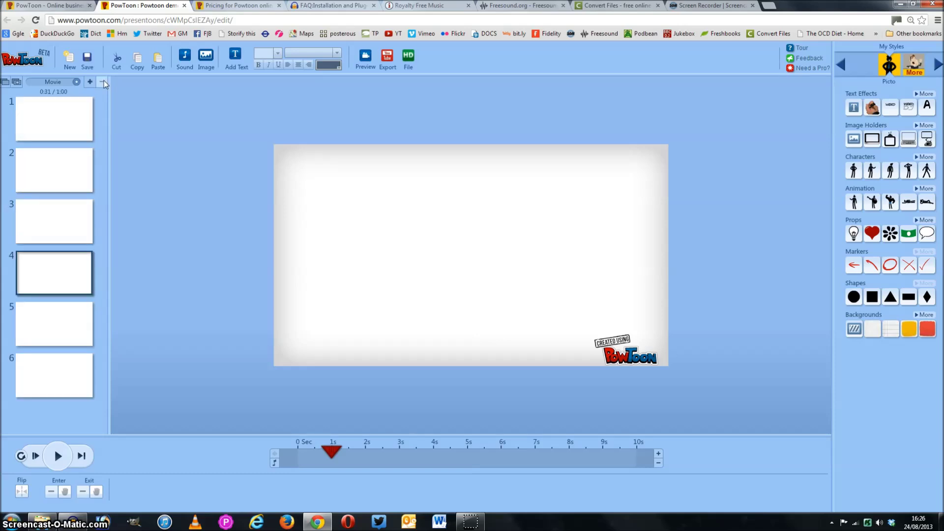
# Delete four slides so that only two slides remain in the movie
pyautogui.click(102, 82)
pyautogui.click(101, 83)
pyautogui.click(101, 83)
pyautogui.click(102, 84)
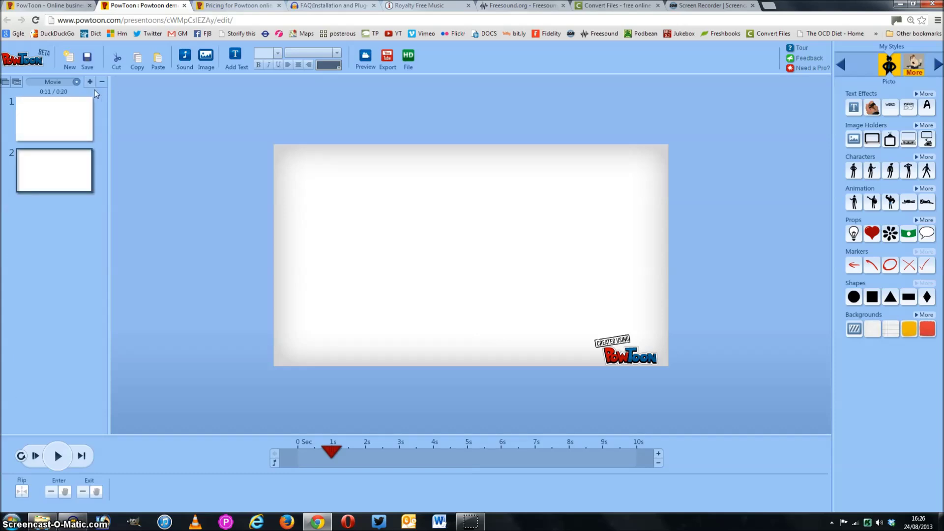
# Extend the timeline of slide 1 to 20 seconds
pyautogui.click(63, 121)
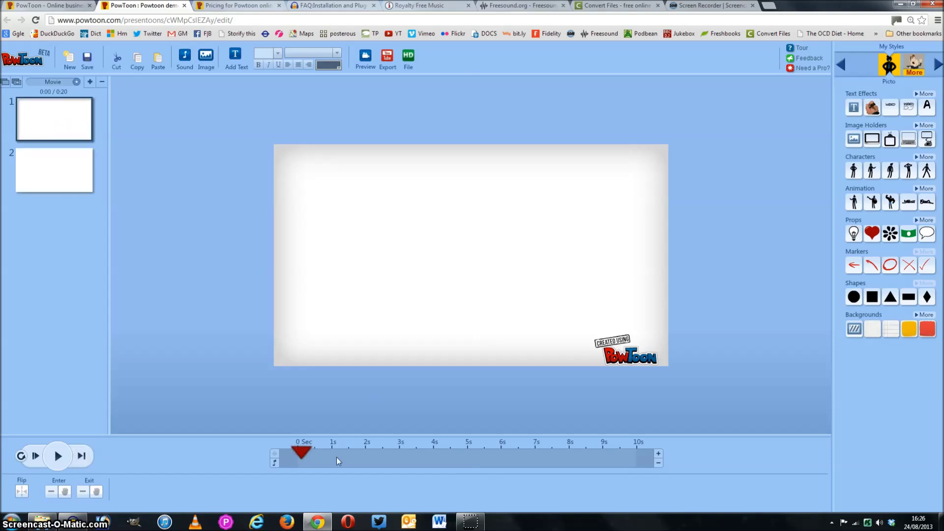
pyautogui.moveTo(612, 450); pyautogui.dragTo(278, 451)
pyautogui.click(658, 454)
pyautogui.click(658, 454)
pyautogui.click(658, 453)
pyautogui.click(658, 453)
pyautogui.click(659, 457)
pyautogui.click(659, 458)
pyautogui.click(659, 457)
pyautogui.click(659, 457)
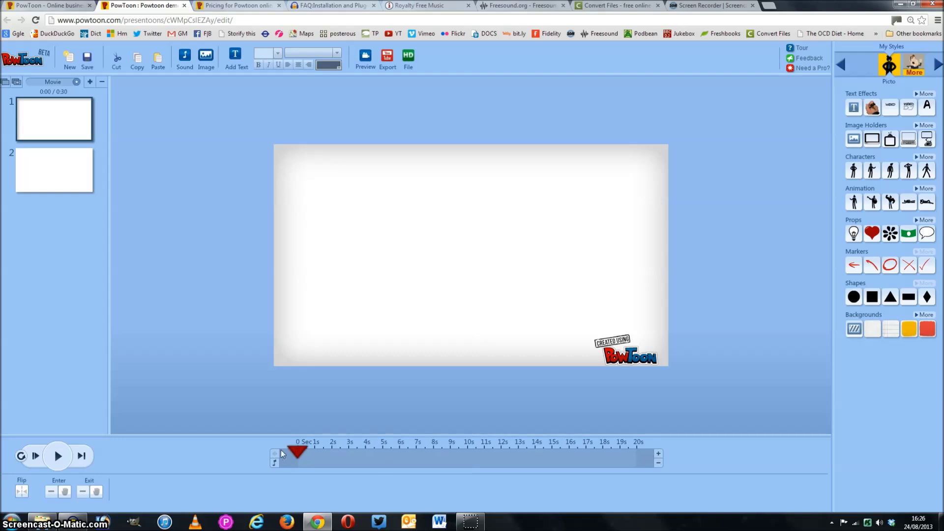
# Delete the second slide and set the remaining slide's timeline length to 13 seconds
pyautogui.moveTo(293, 450); pyautogui.dragTo(5, 251)
pyautogui.click(43, 164)
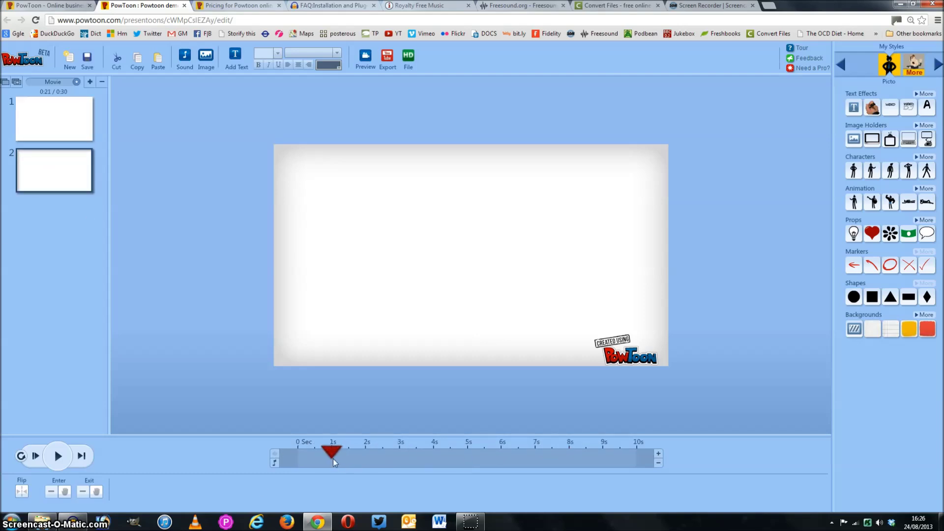
pyautogui.moveTo(375, 451); pyautogui.dragTo(349, 468)
pyautogui.click(102, 81)
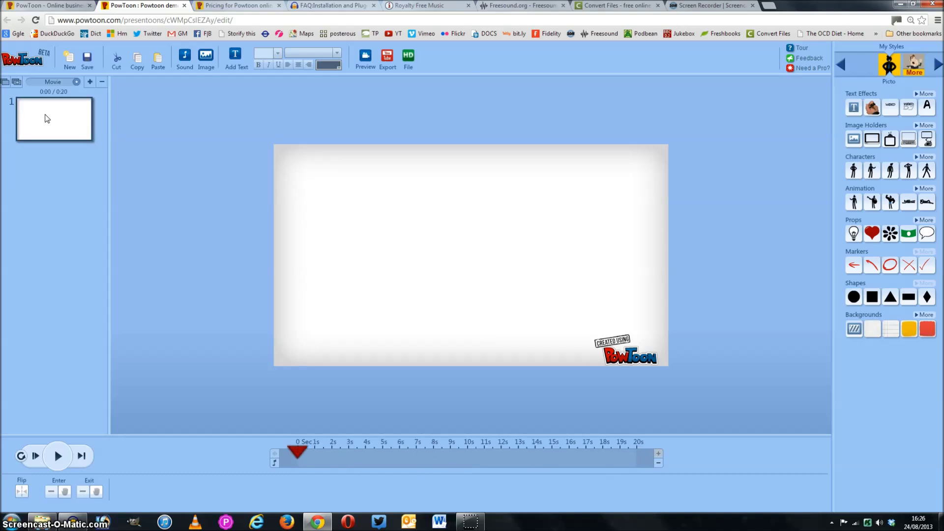
pyautogui.click(658, 463)
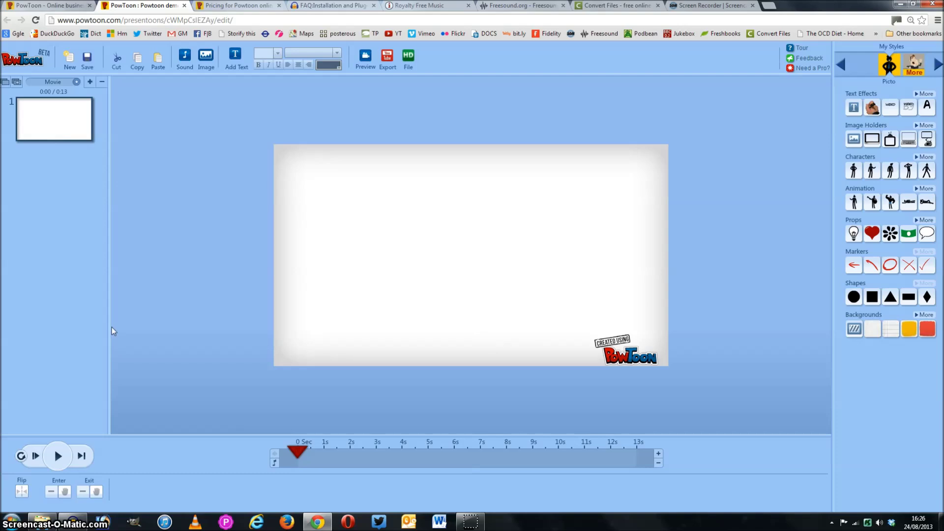
# Browse the available style libraries, including Creanimate Comic, Marker, Mini Town and Paper Cut, and return to Picto
pyautogui.click(938, 69)
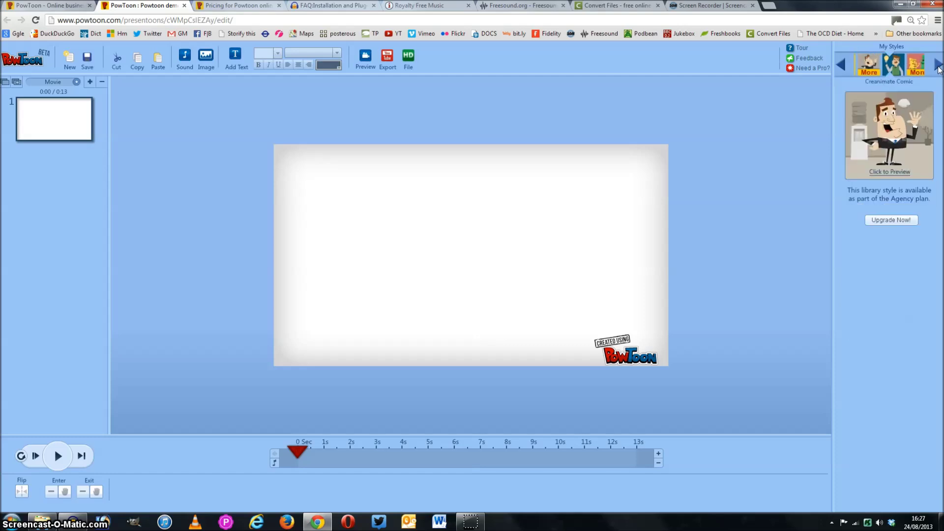
pyautogui.click(938, 69)
pyautogui.click(938, 69)
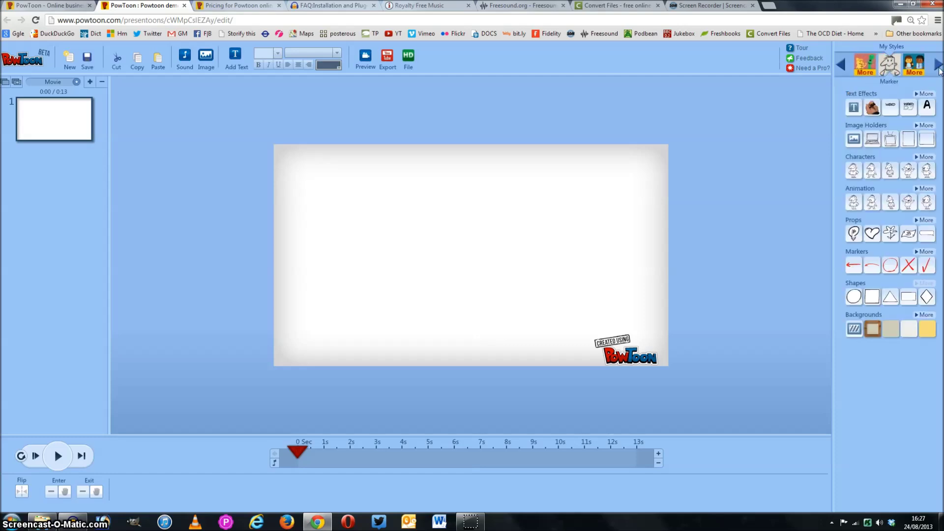
pyautogui.click(939, 69)
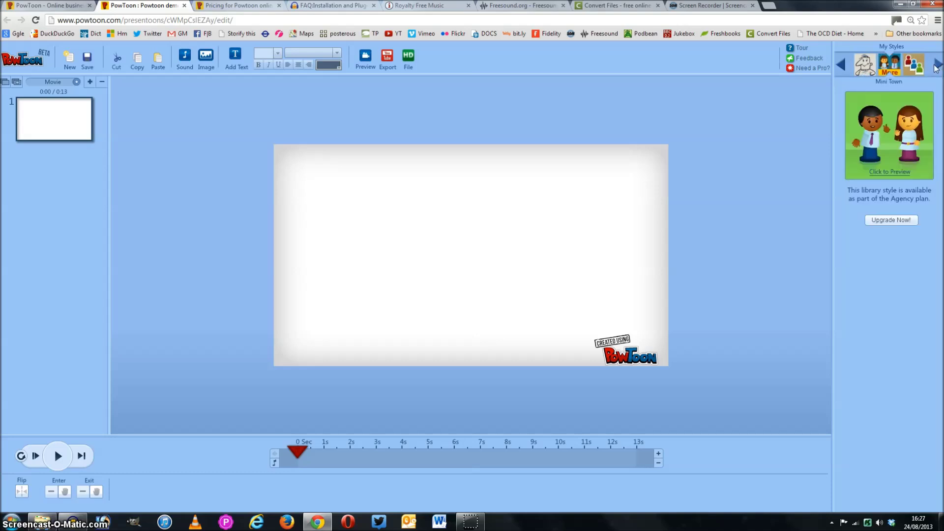
pyautogui.click(936, 69)
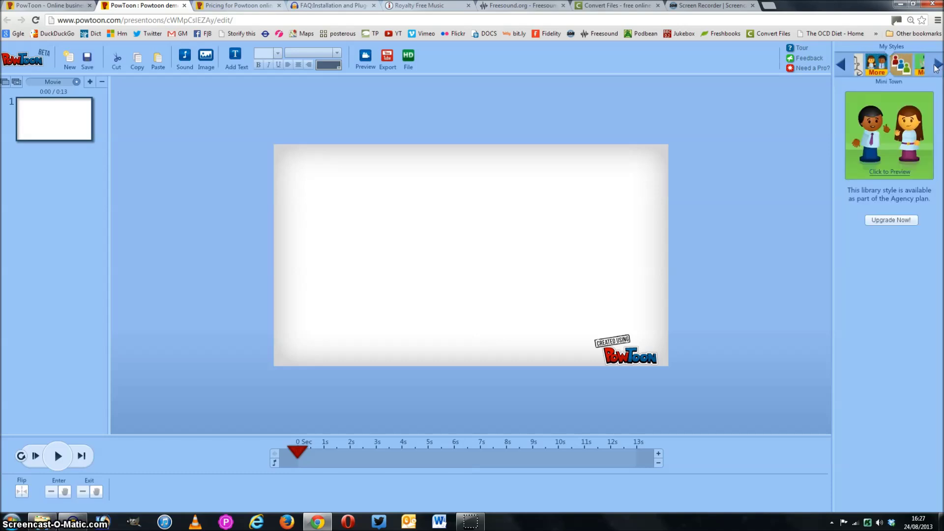
pyautogui.click(837, 69)
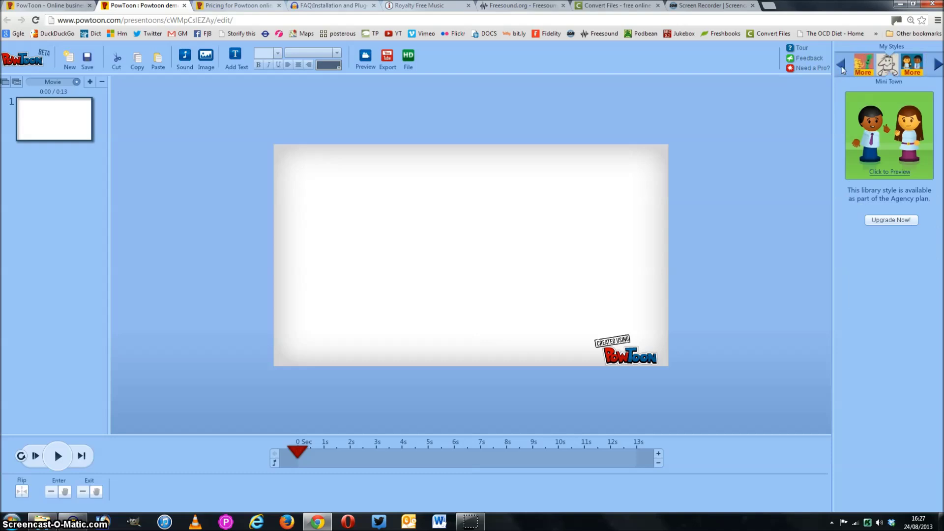
pyautogui.click(842, 68)
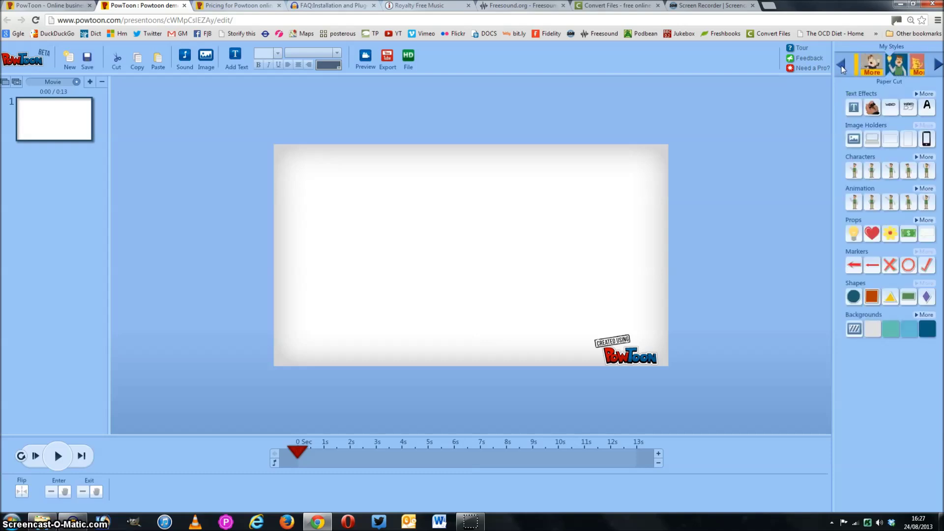
pyautogui.click(842, 67)
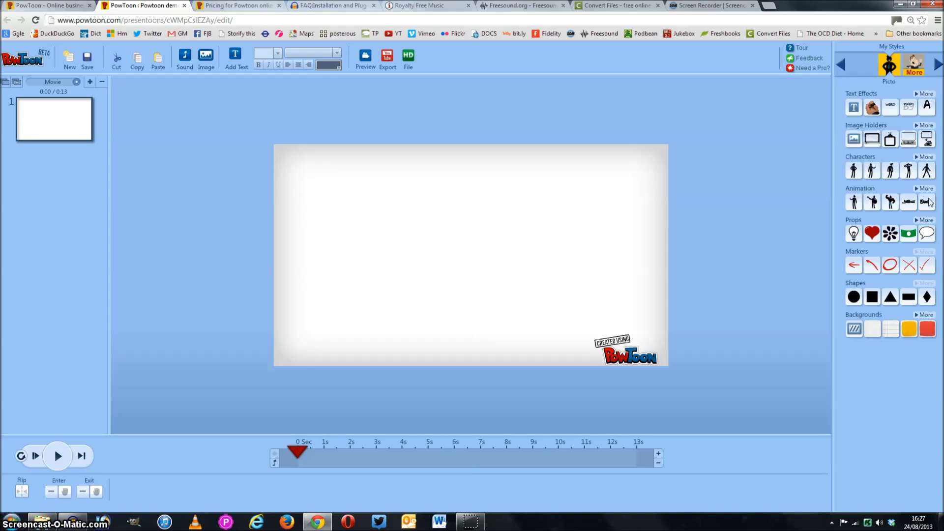
# Add the first Picto animation figure to the slide, shrink it, tilt it slightly and place it in the slide's left half
pyautogui.click(854, 202)
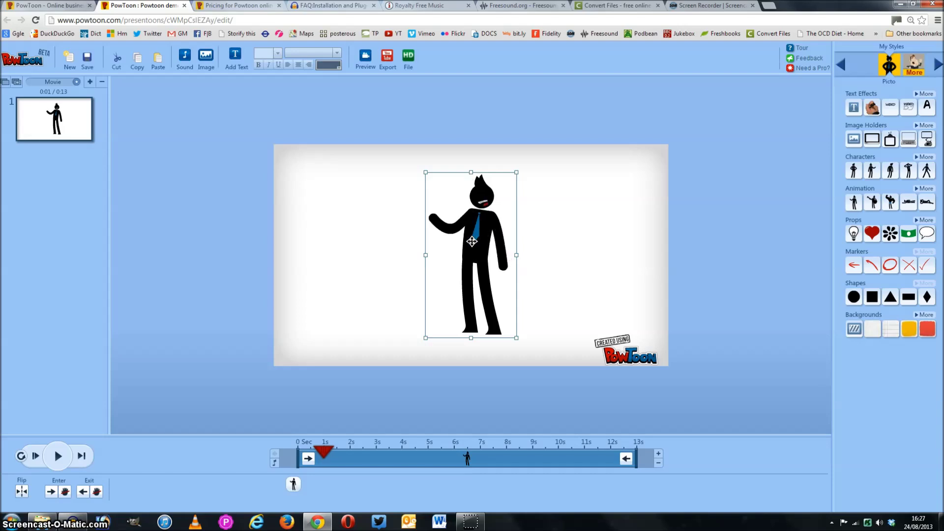
pyautogui.moveTo(426, 172); pyautogui.dragTo(459, 234)
pyautogui.moveTo(493, 287); pyautogui.dragTo(386, 281)
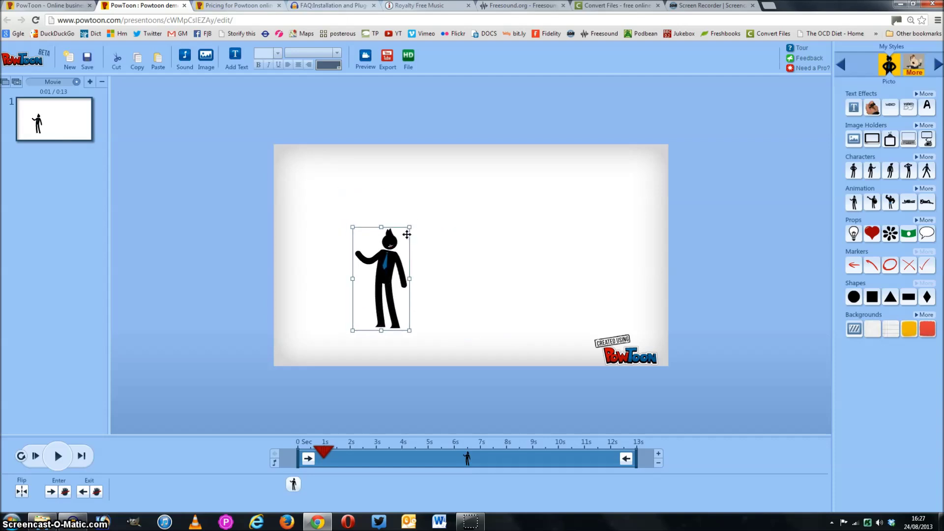
pyautogui.moveTo(411, 226); pyautogui.dragTo(393, 218)
pyautogui.moveTo(384, 278); pyautogui.dragTo(379, 256)
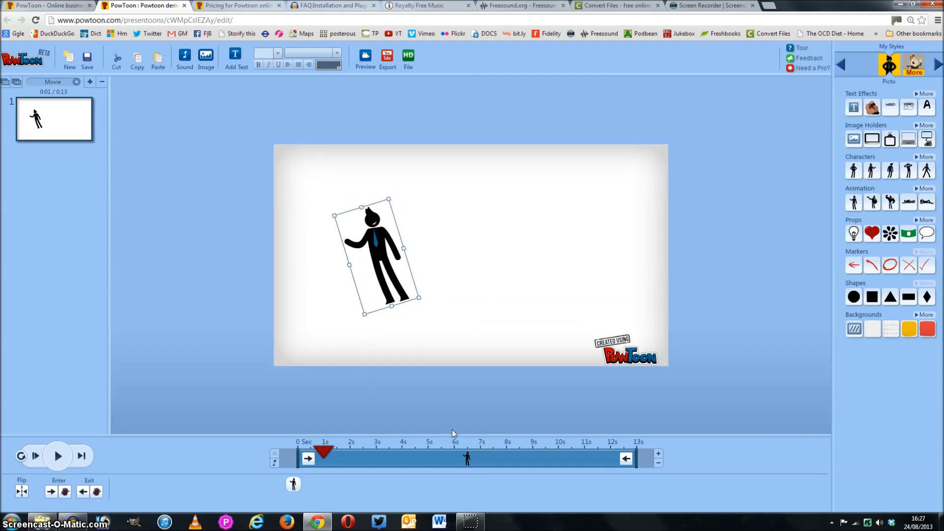
# Set the figure to appear on the timeline from 2 to 6 seconds
pyautogui.moveTo(324, 454); pyautogui.dragTo(440, 451)
pyautogui.moveTo(637, 458); pyautogui.dragTo(323, 461)
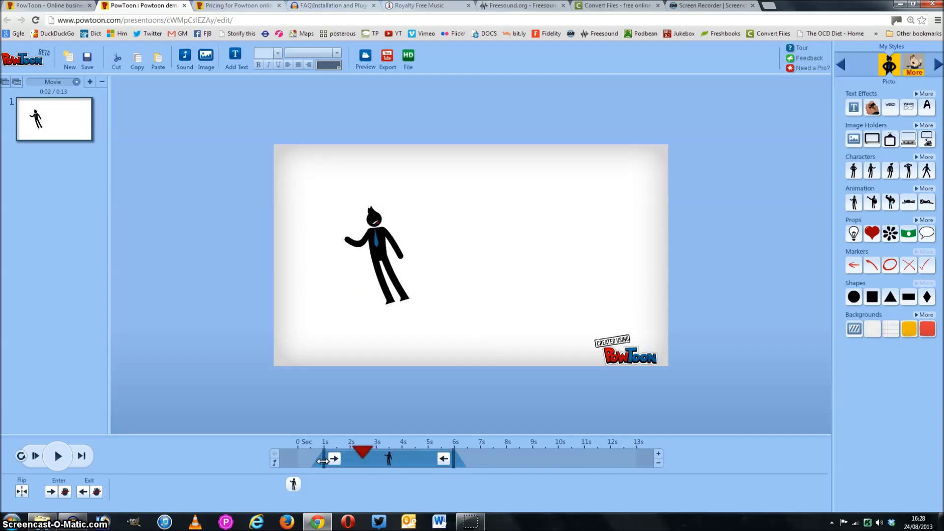
pyautogui.moveTo(324, 463); pyautogui.dragTo(343, 461)
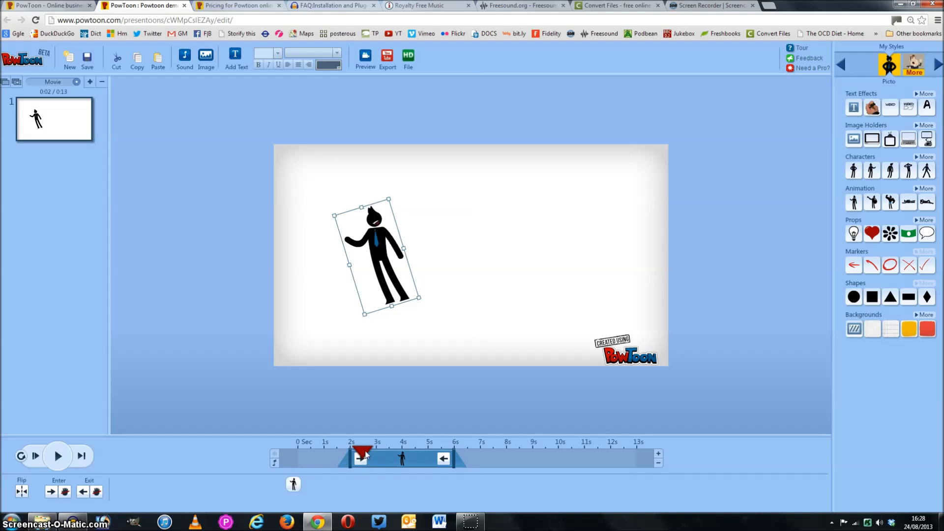
# Toggle the Hand option on the figure's entrance effect
pyautogui.click(359, 461)
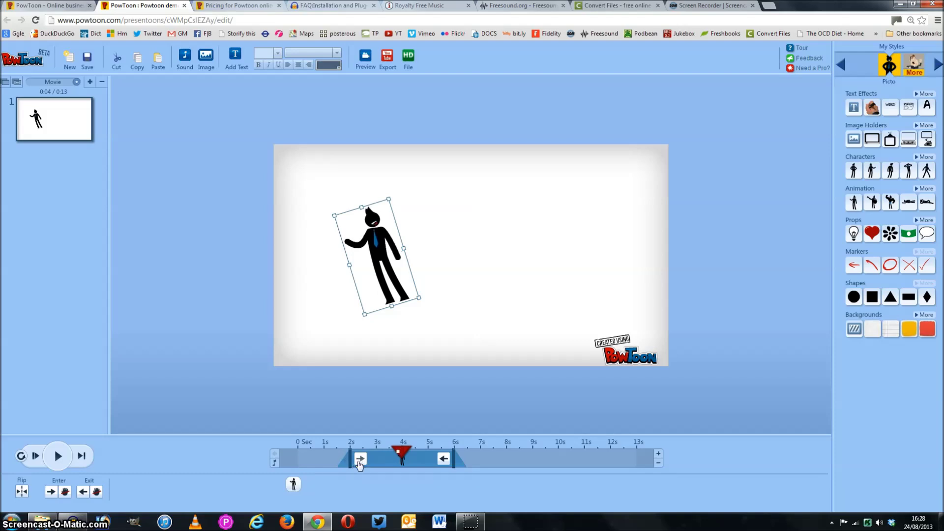
pyautogui.click(361, 460)
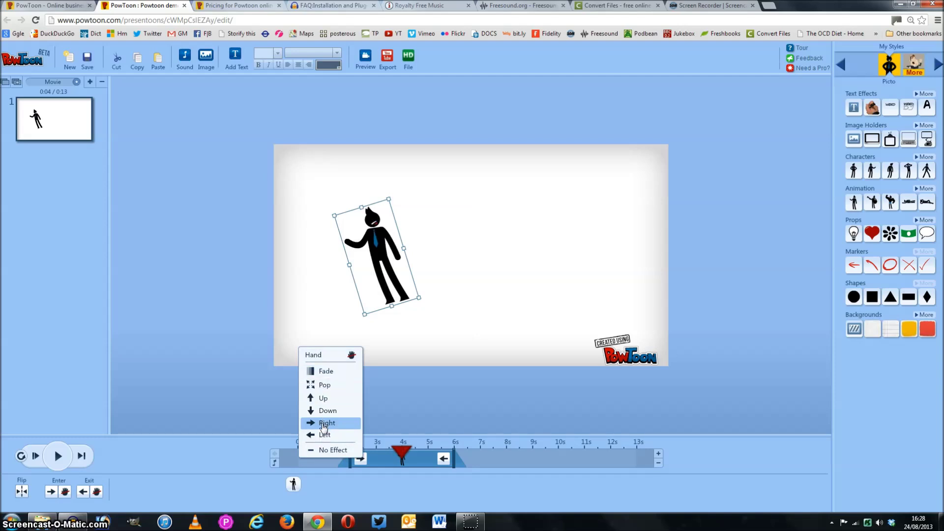
pyautogui.click(351, 356)
pyautogui.click(396, 457)
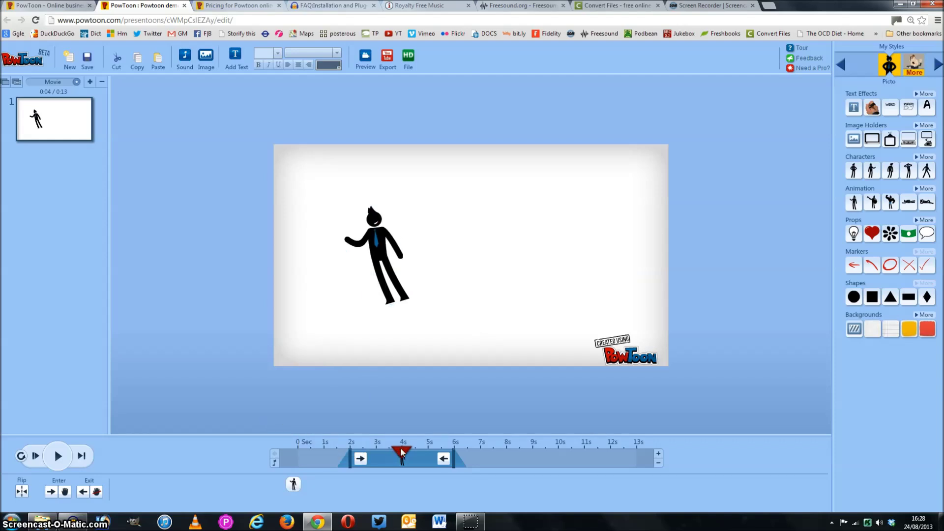
# Play the slide from before the figure's entrance to preview how it enters and exits
pyautogui.moveTo(401, 458); pyautogui.dragTo(324, 456)
pyautogui.click(299, 456)
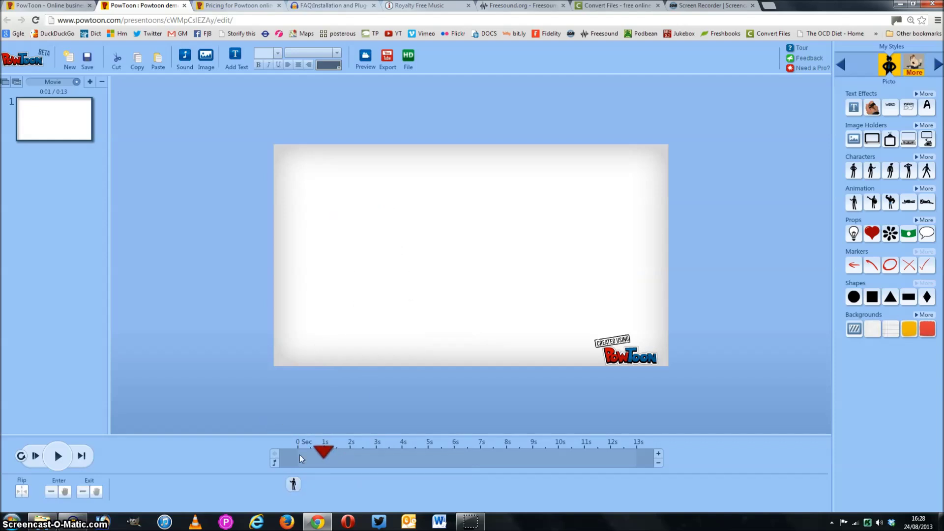
pyautogui.click(66, 463)
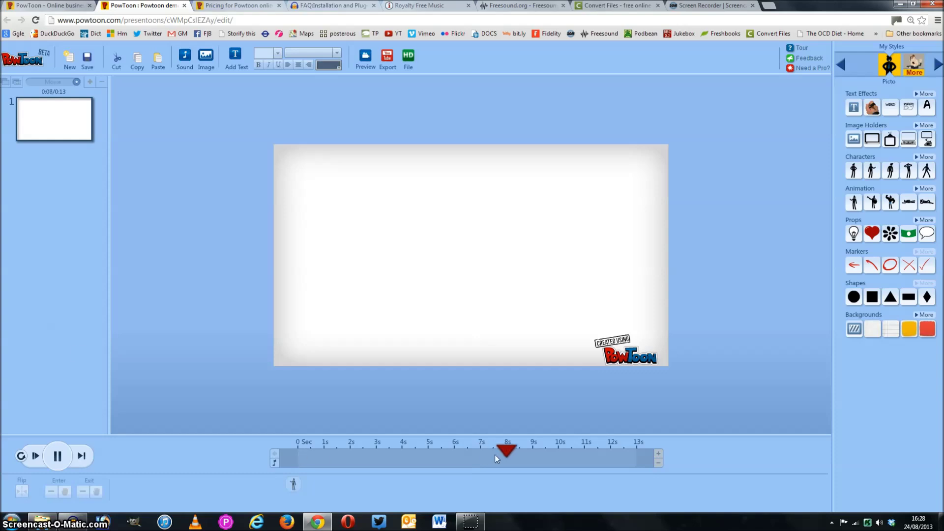
pyautogui.click(59, 456)
pyautogui.moveTo(552, 450); pyautogui.dragTo(395, 450)
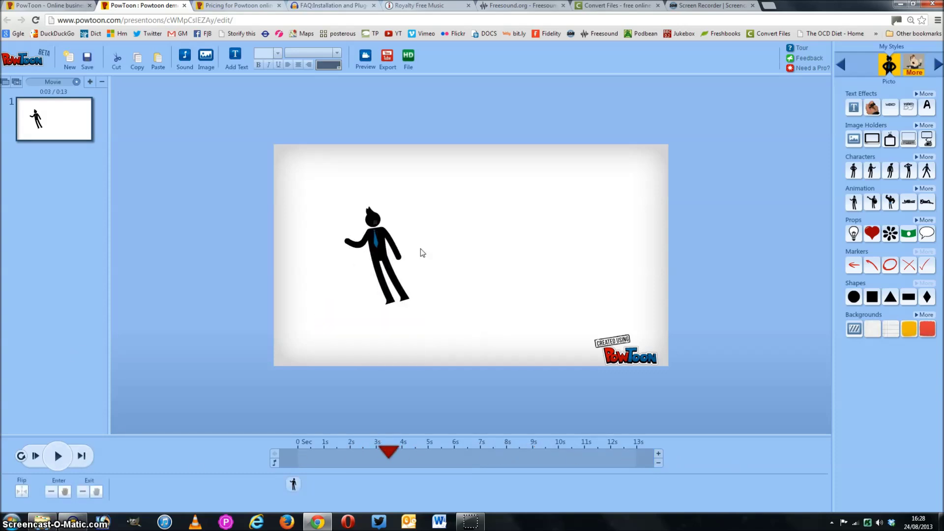
# Add a Hand writing text effect starting at 4 seconds and place it in the slide's upper-right area
pyautogui.click(377, 269)
pyautogui.moveTo(389, 452)
pyautogui.mouseDown()
pyautogui.moveTo(362, 451)
pyautogui.moveTo(403, 457)
pyautogui.mouseUp()
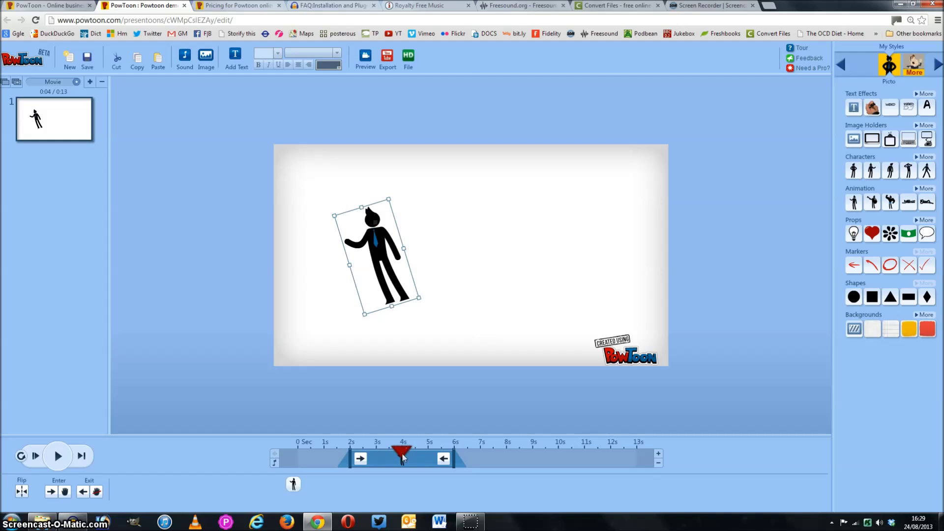
pyautogui.click(889, 106)
pyautogui.moveTo(477, 249); pyautogui.dragTo(529, 200)
pyautogui.moveTo(432, 454)
pyautogui.mouseDown()
pyautogui.moveTo(402, 454)
pyautogui.moveTo(634, 457)
pyautogui.moveTo(522, 458)
pyautogui.moveTo(558, 457)
pyautogui.mouseUp()
pyautogui.moveTo(635, 450); pyautogui.dragTo(493, 455)
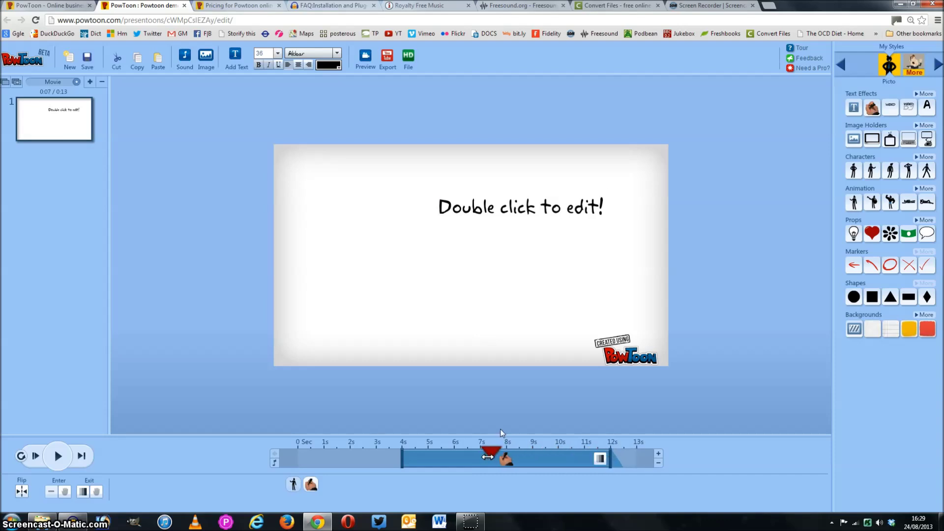
# Change the handwriting text to "Hello internet people" in dark blue 003366 with the Akbar font, and apply it
pyautogui.doubleClick(492, 209)
pyautogui.write('Hello internet')
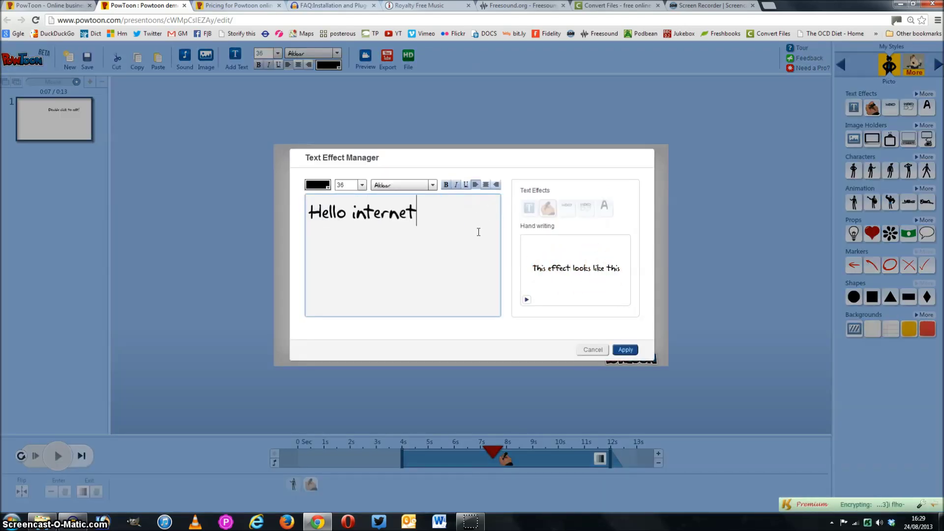
pyautogui.write(' people')
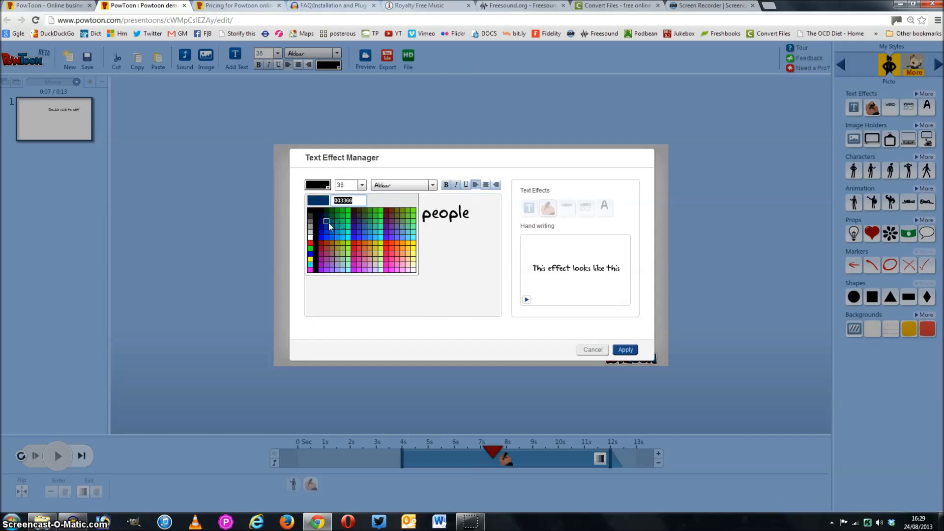
pyautogui.click(329, 222)
pyautogui.click(427, 184)
pyautogui.click(388, 250)
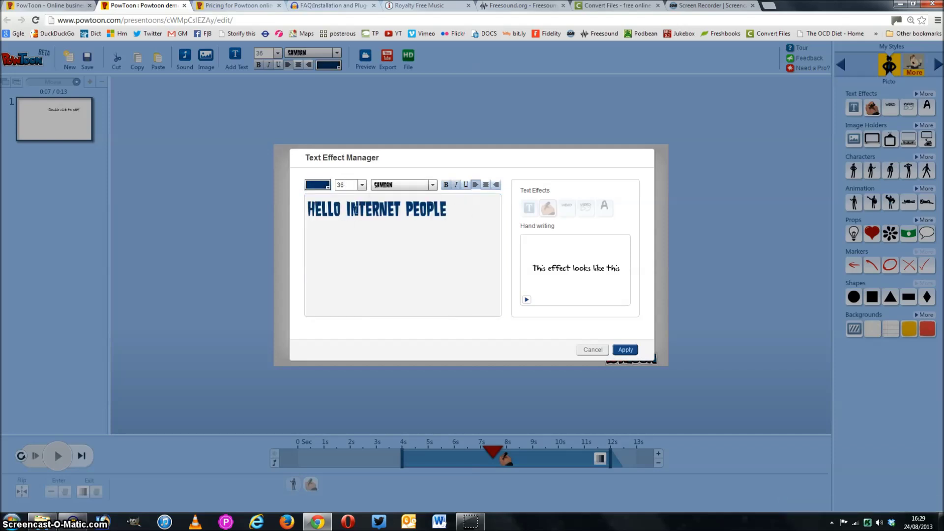
pyautogui.click(401, 185)
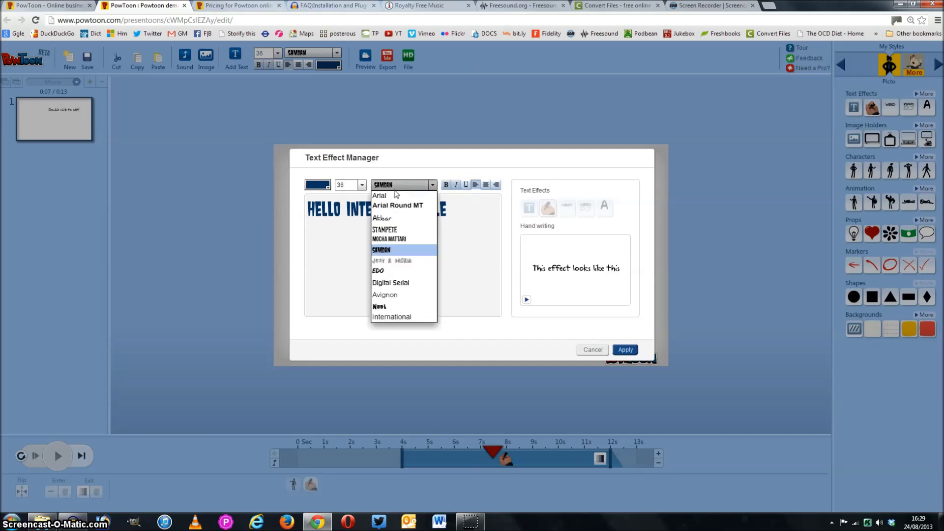
pyautogui.click(389, 216)
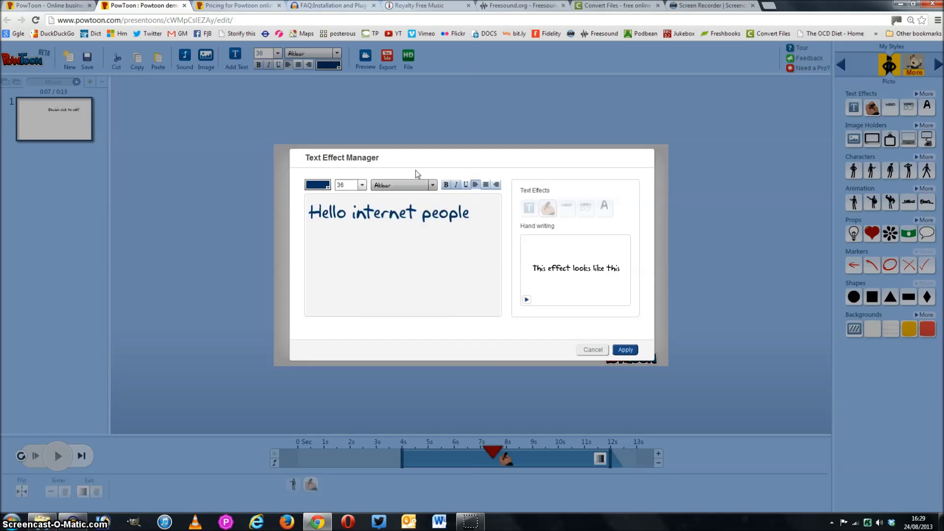
pyautogui.click(624, 350)
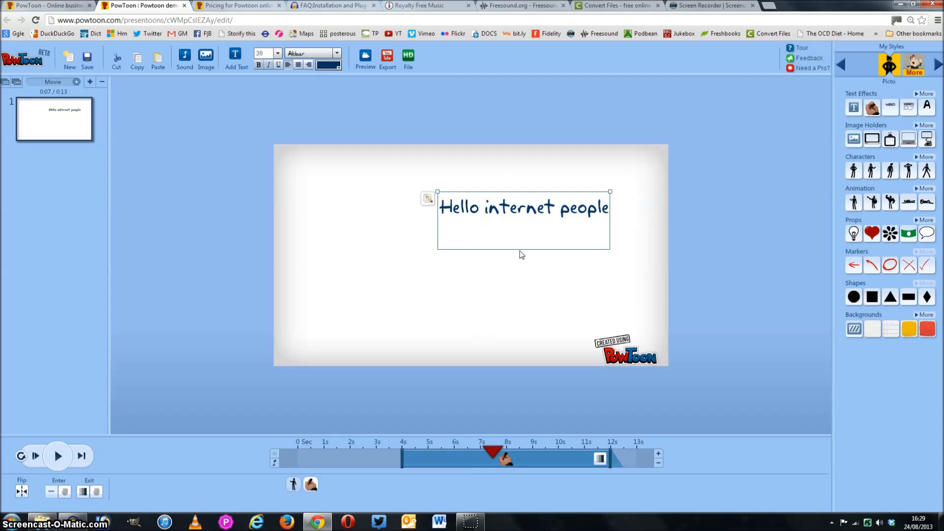
# Play the slide from just before 4 seconds to preview the handwritten text
pyautogui.moveTo(490, 449); pyautogui.dragTo(401, 449)
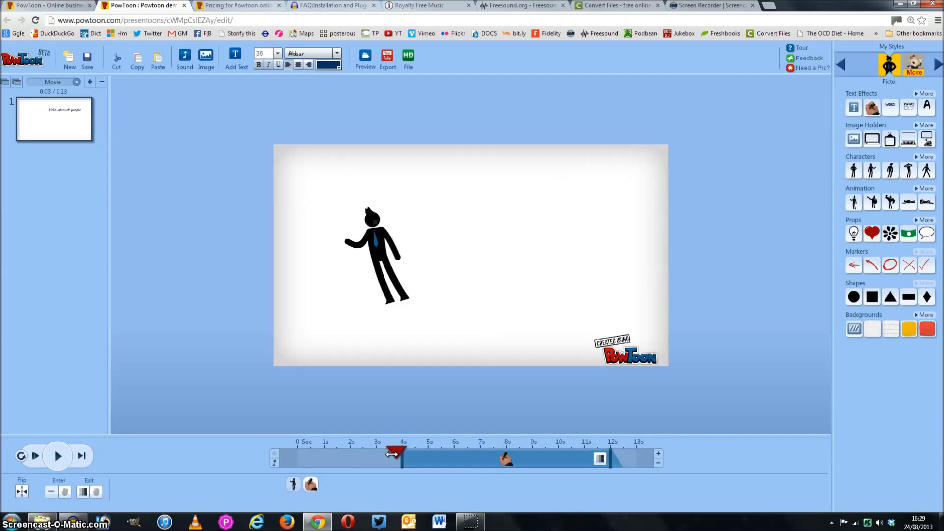
pyautogui.click(72, 458)
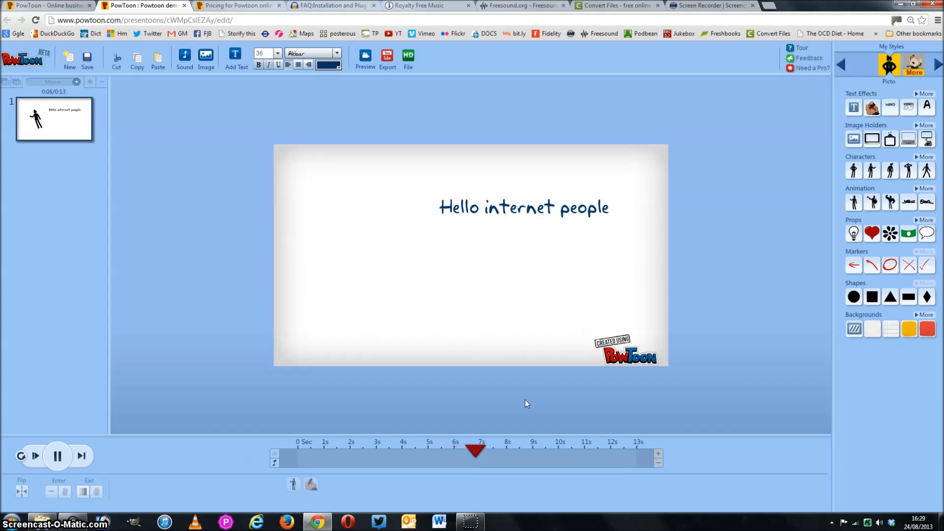
# Pause the preview, go back to where the figure is shown, and set its entrance to 2.5 seconds
pyautogui.click(58, 454)
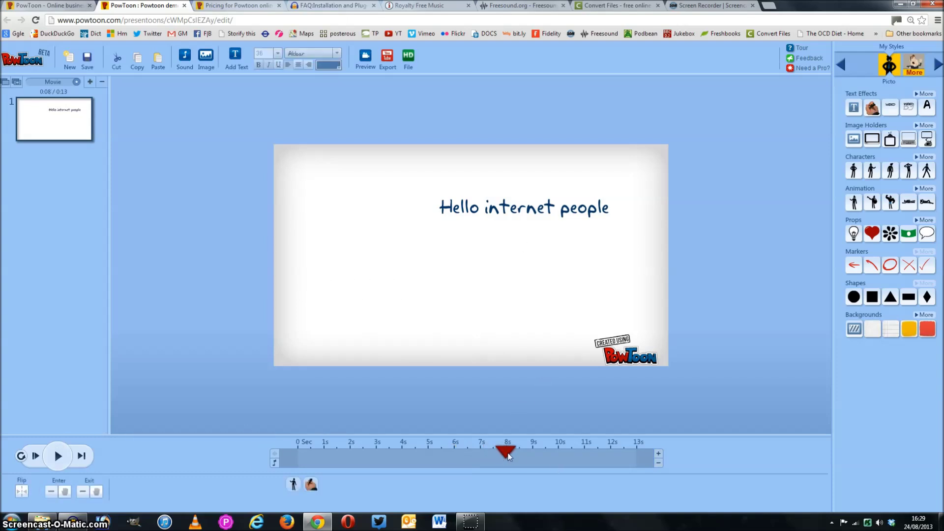
pyautogui.moveTo(469, 453)
pyautogui.mouseDown()
pyautogui.moveTo(396, 457)
pyautogui.moveTo(535, 463)
pyautogui.moveTo(384, 461)
pyautogui.moveTo(466, 461)
pyautogui.moveTo(383, 453)
pyautogui.moveTo(441, 452)
pyautogui.mouseUp()
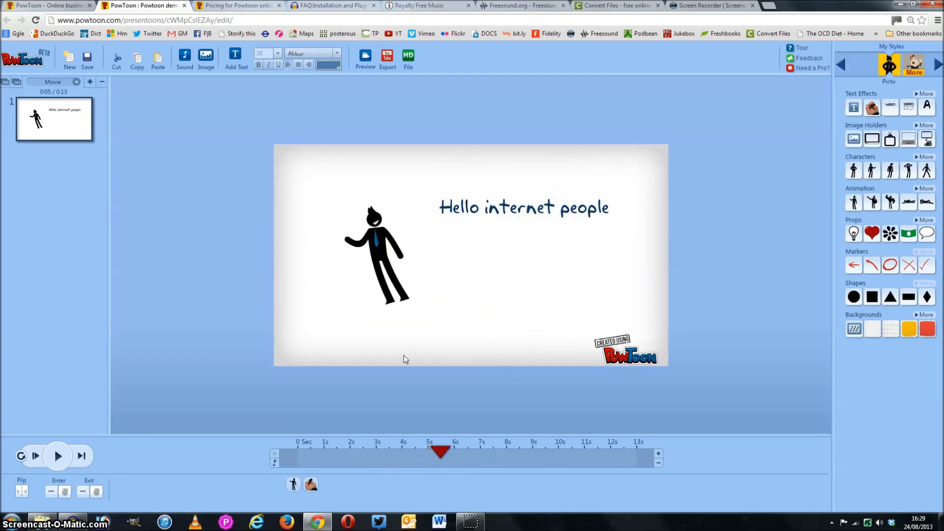
pyautogui.click(380, 241)
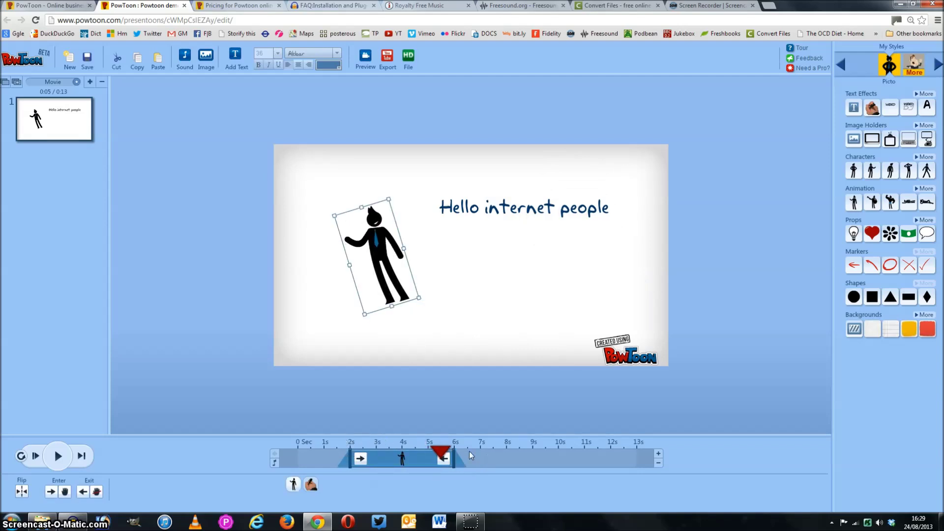
pyautogui.moveTo(349, 459); pyautogui.dragTo(363, 460)
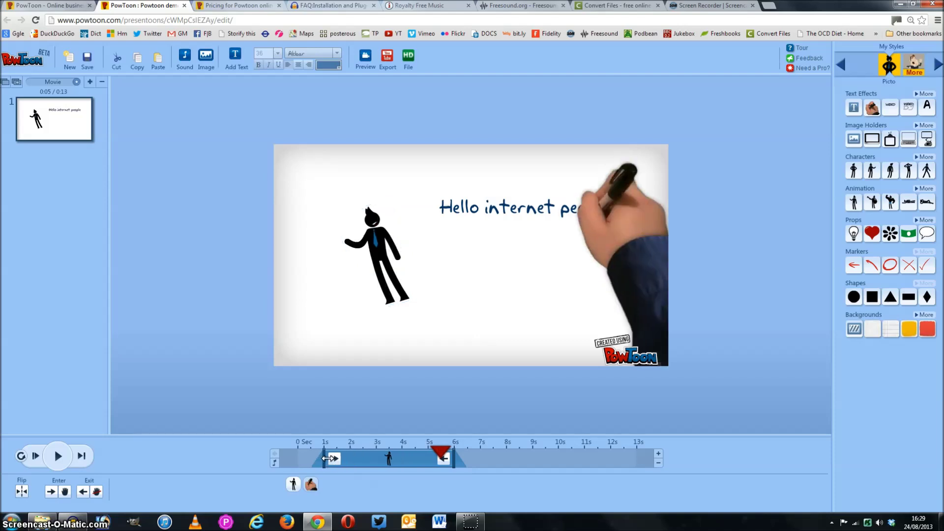
# Set the handwritten text to run from 4.5 to 11.5 seconds and return the playhead to its start
pyautogui.click(504, 211)
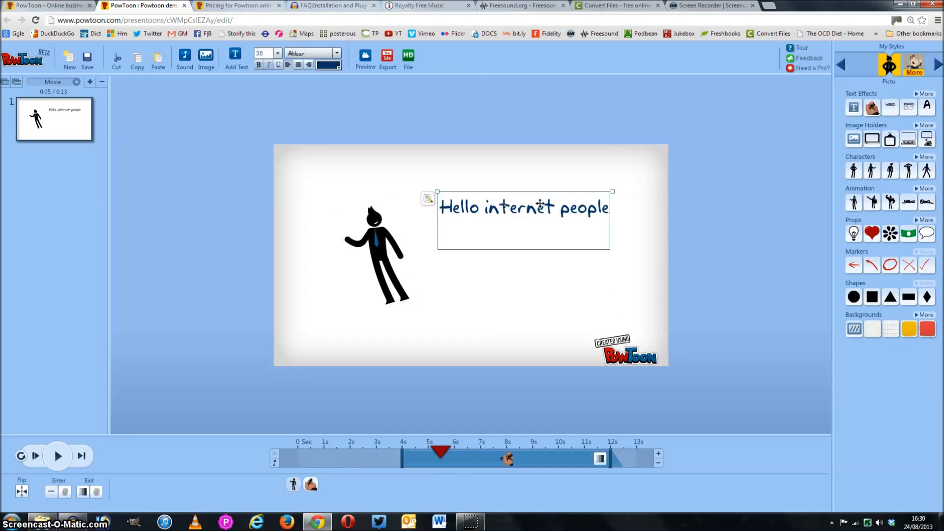
pyautogui.moveTo(404, 463)
pyautogui.mouseDown()
pyautogui.moveTo(467, 463)
pyautogui.moveTo(385, 463)
pyautogui.moveTo(419, 464)
pyautogui.mouseUp()
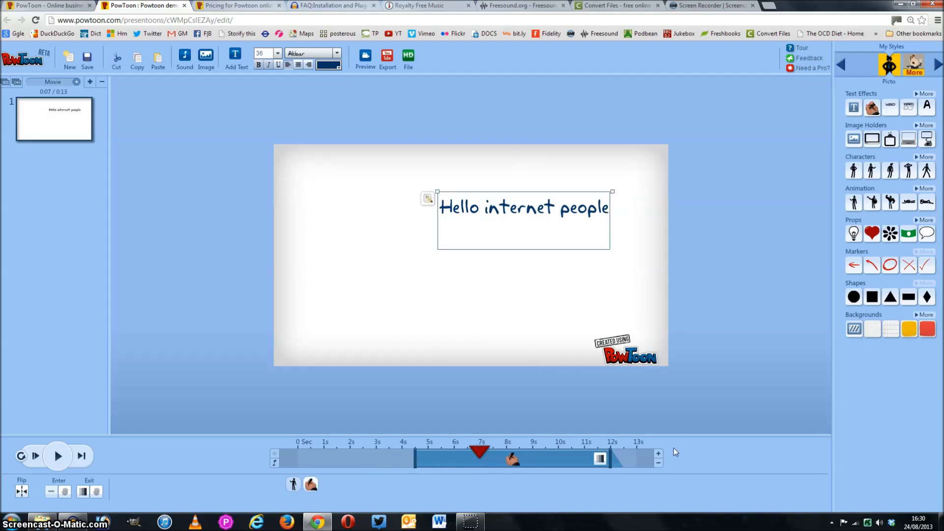
pyautogui.moveTo(611, 457)
pyautogui.mouseDown()
pyautogui.moveTo(576, 460)
pyautogui.moveTo(594, 461)
pyautogui.mouseUp()
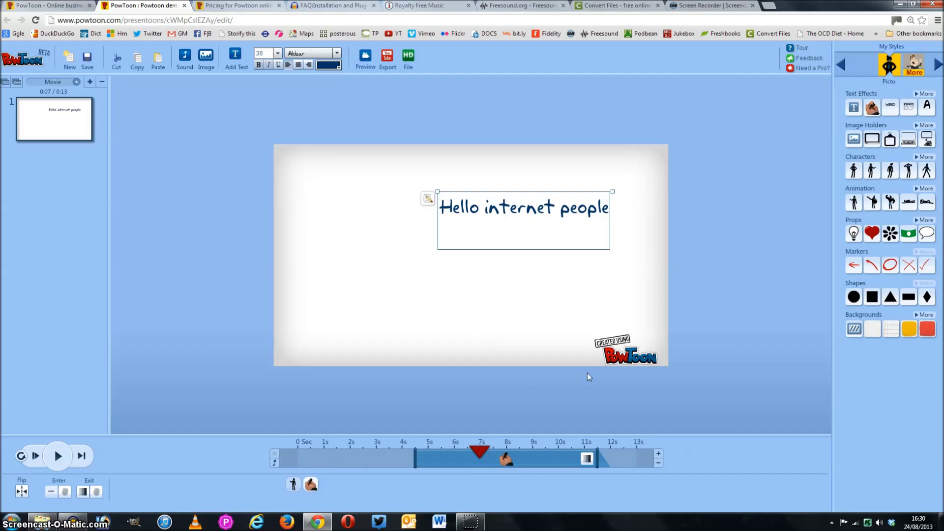
pyautogui.moveTo(483, 457); pyautogui.dragTo(423, 462)
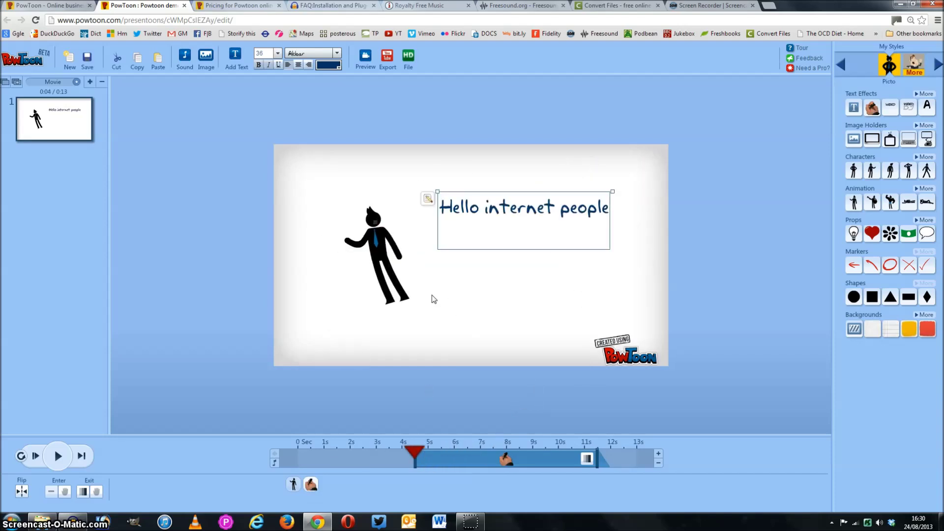
# Flip the Picto figure horizontally and back again, and enlarge it slightly
pyautogui.click(379, 230)
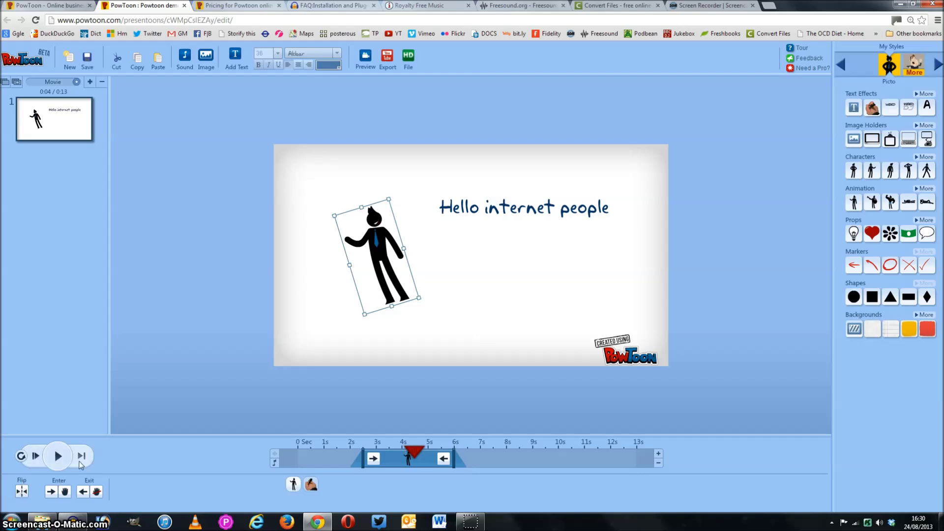
pyautogui.click(22, 491)
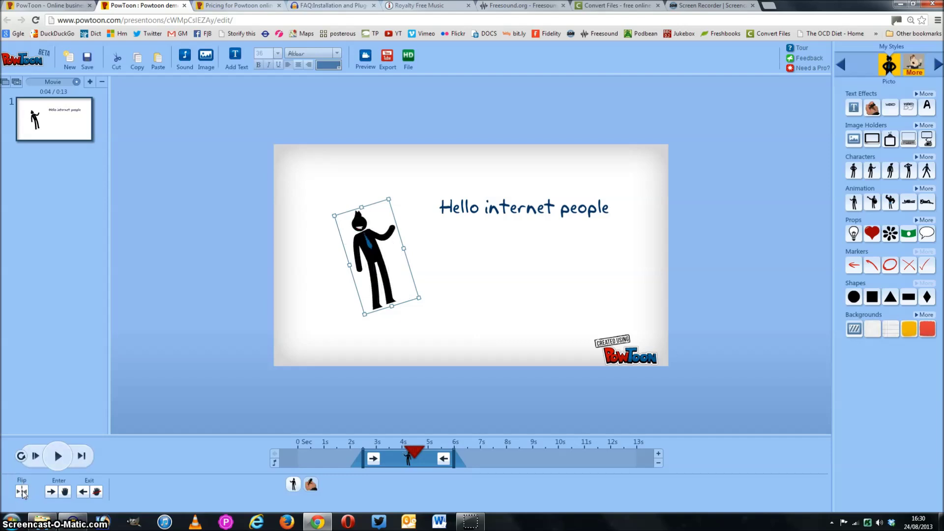
pyautogui.click(22, 491)
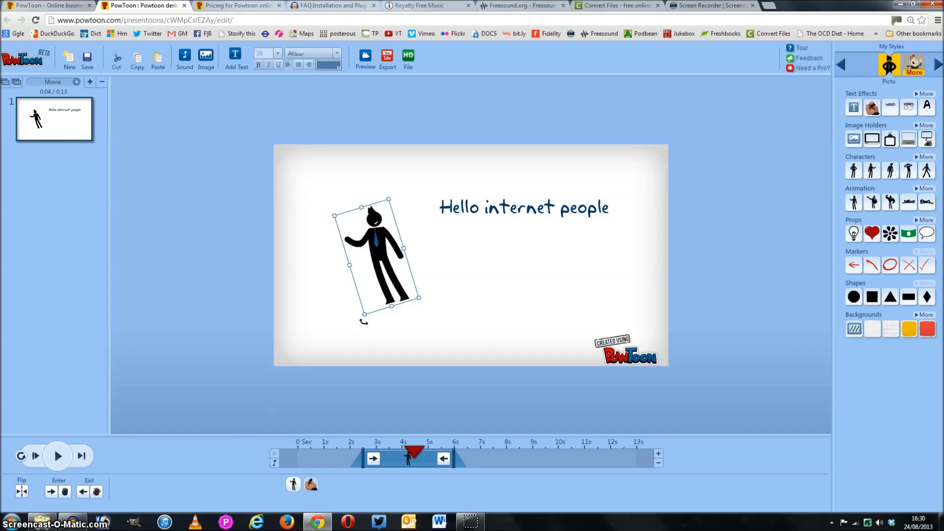
pyautogui.moveTo(364, 313); pyautogui.dragTo(373, 280)
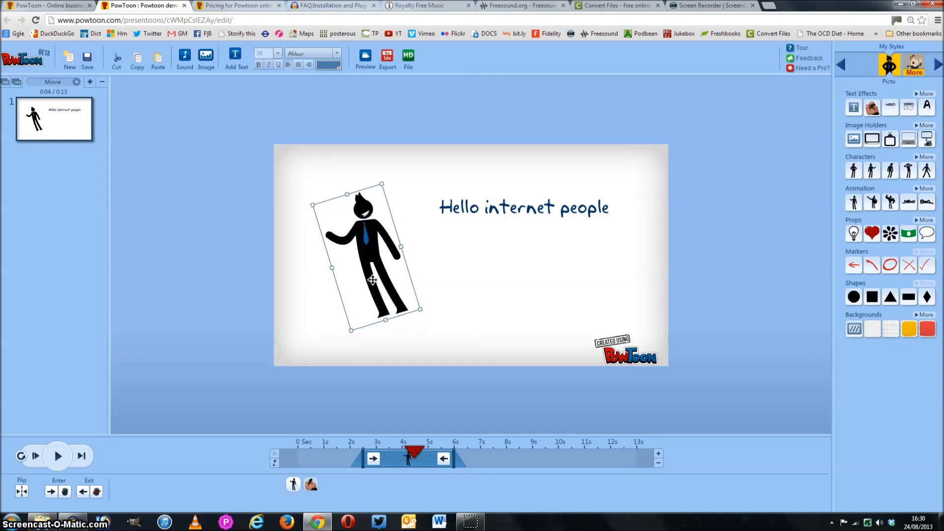
# Delete the Picto figure and the handwritten text from the slide
pyautogui.press('Delete')
pyautogui.click(489, 207)
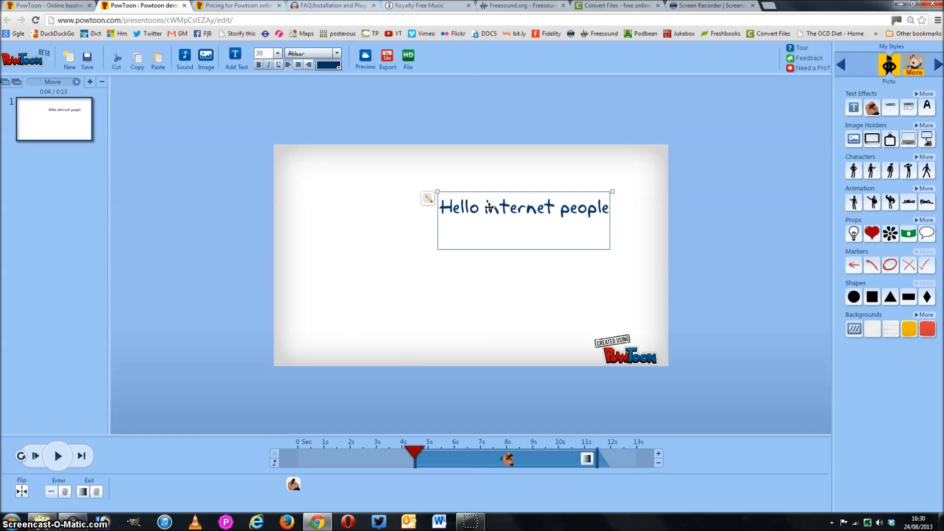
pyautogui.press('Delete')
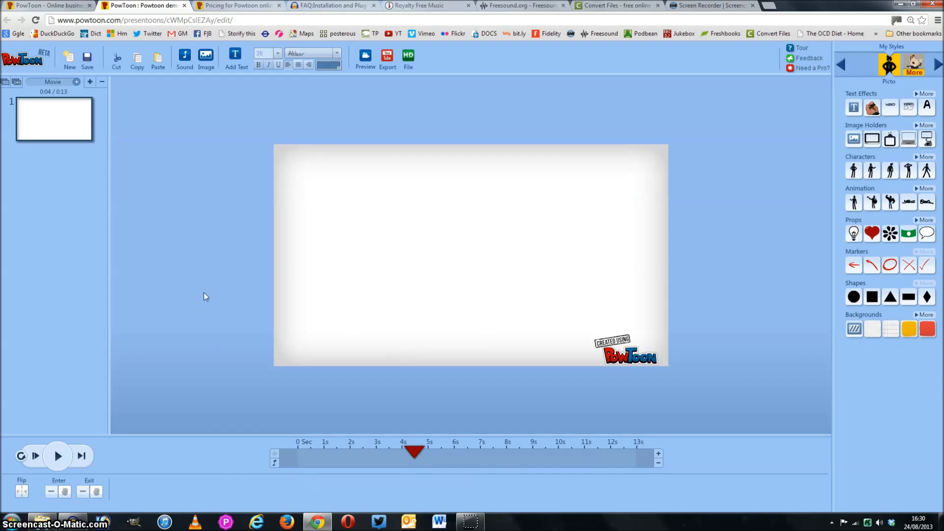
# Insert the library's first portrait, of a man in a dark suit, shrink it into the slide's upper-left corner and tilt it counter-clockwise
pyautogui.click(206, 59)
pyautogui.click(342, 171)
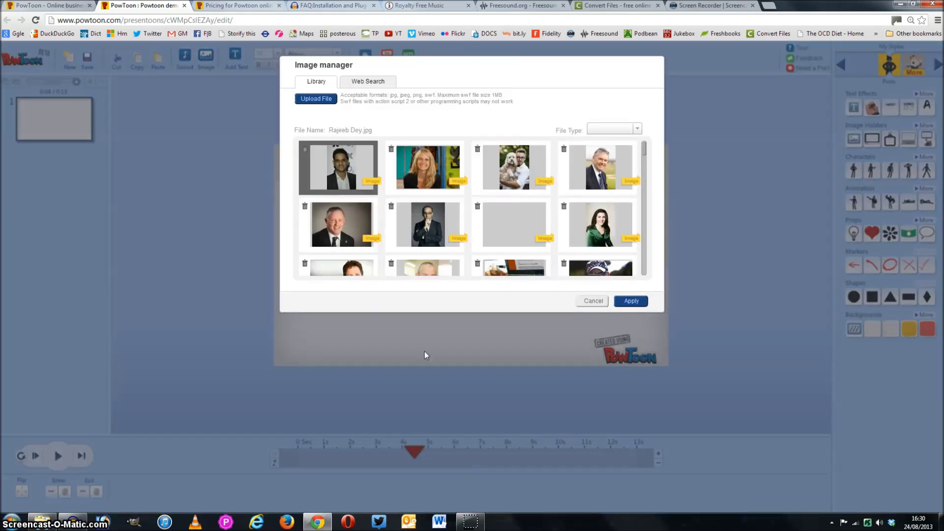
pyautogui.click(625, 301)
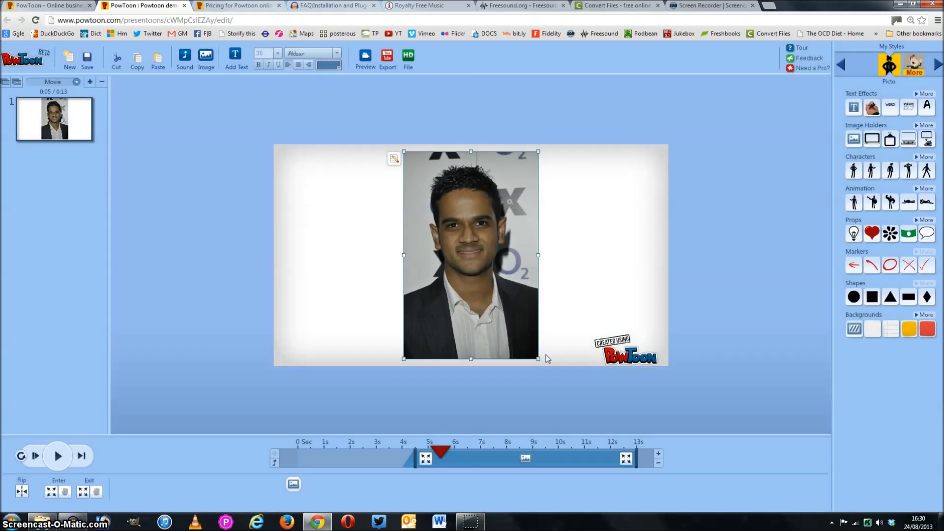
pyautogui.moveTo(538, 357); pyautogui.dragTo(450, 225)
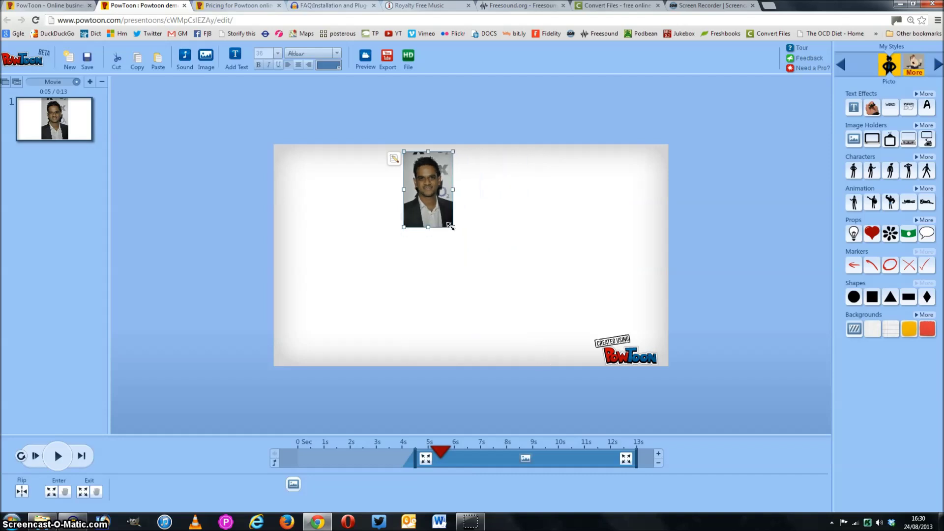
pyautogui.moveTo(424, 188); pyautogui.dragTo(326, 196)
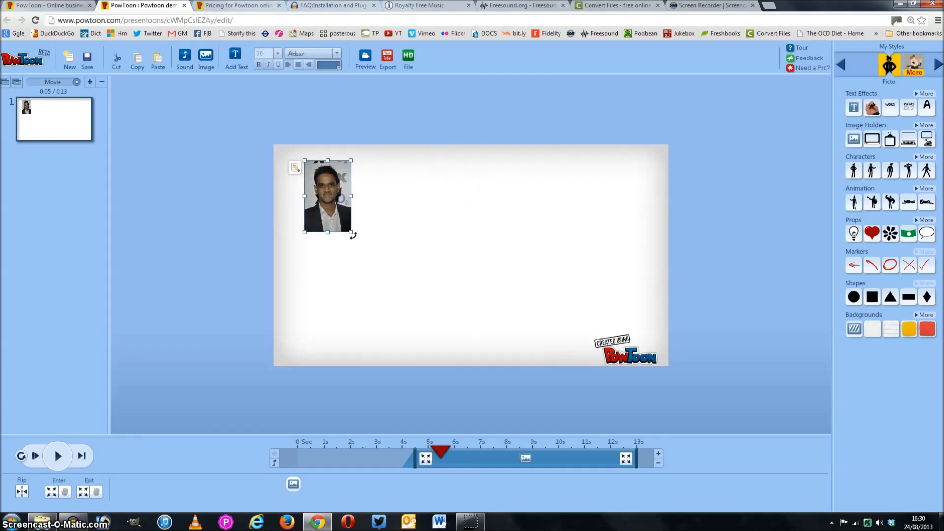
pyautogui.moveTo(352, 235); pyautogui.dragTo(372, 226)
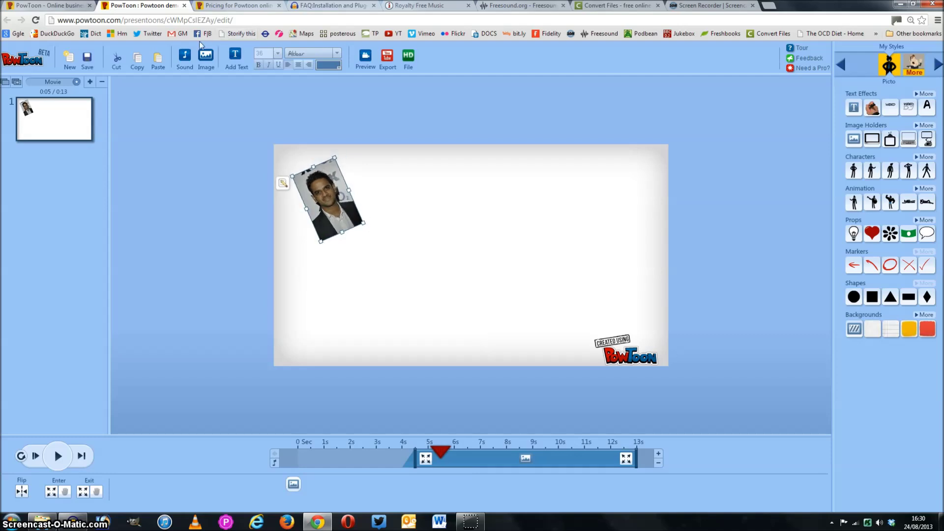
# Insert the library photo of the blonde woman, shrink it into the slide's upper-right corner and tilt it clockwise
pyautogui.click(206, 56)
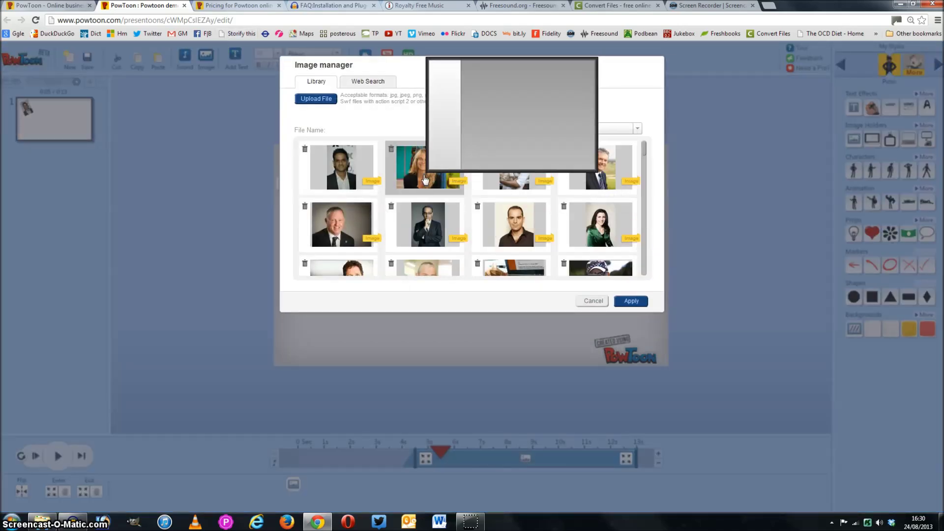
pyautogui.doubleClick(425, 179)
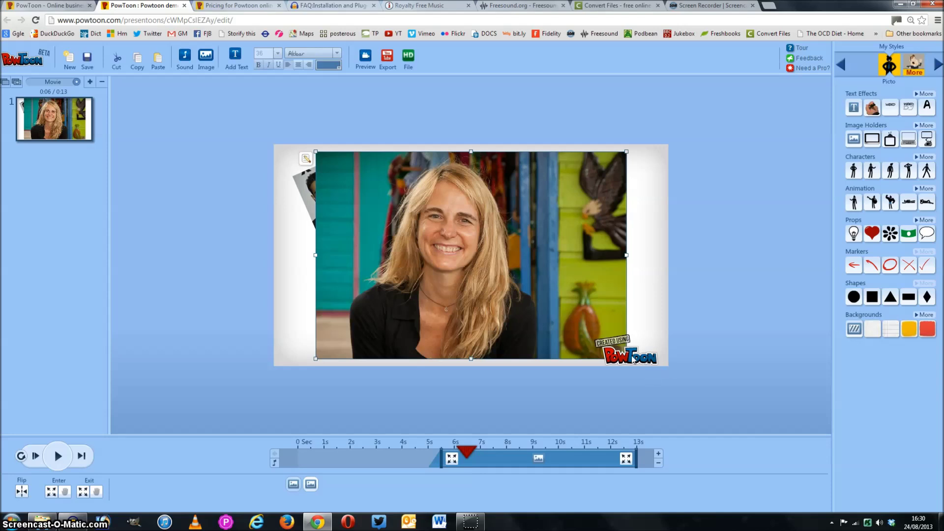
pyautogui.moveTo(559, 289); pyautogui.dragTo(501, 281)
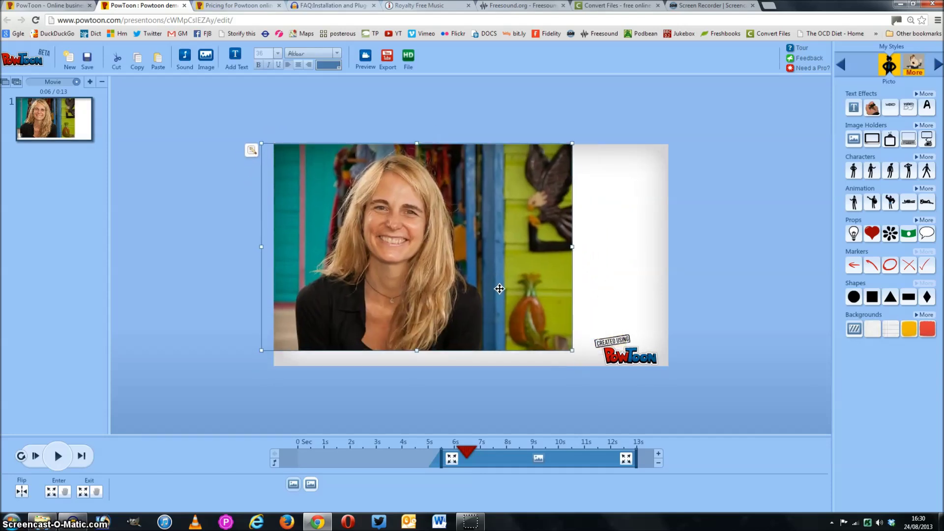
pyautogui.moveTo(572, 350); pyautogui.dragTo(364, 265)
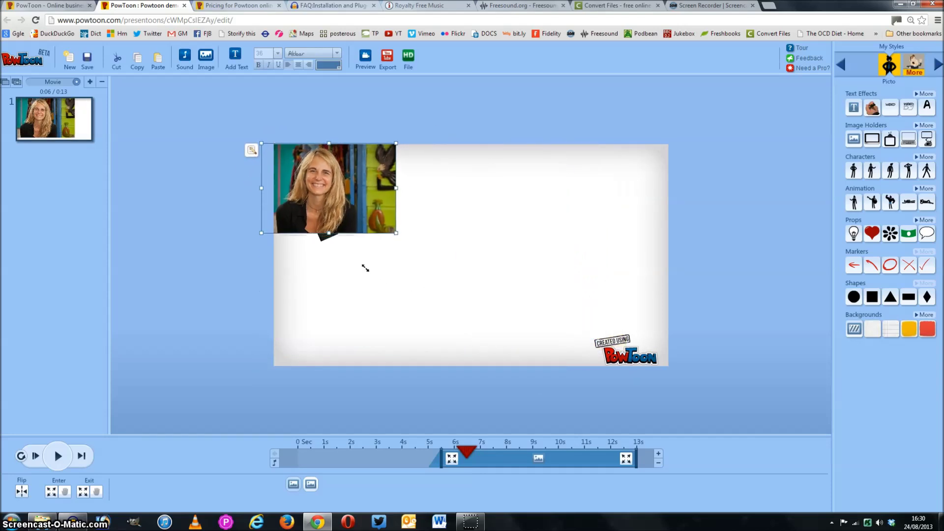
pyautogui.moveTo(339, 186); pyautogui.dragTo(601, 218)
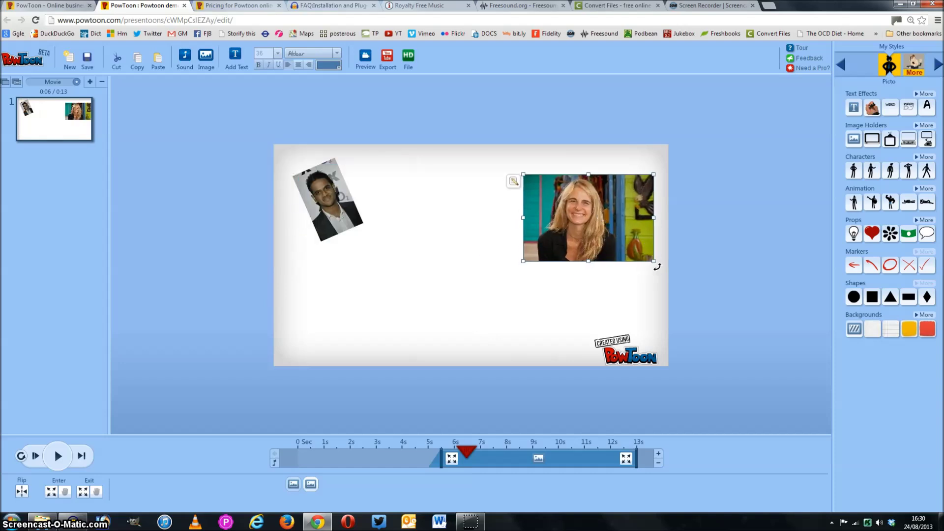
pyautogui.moveTo(656, 264); pyautogui.dragTo(626, 248)
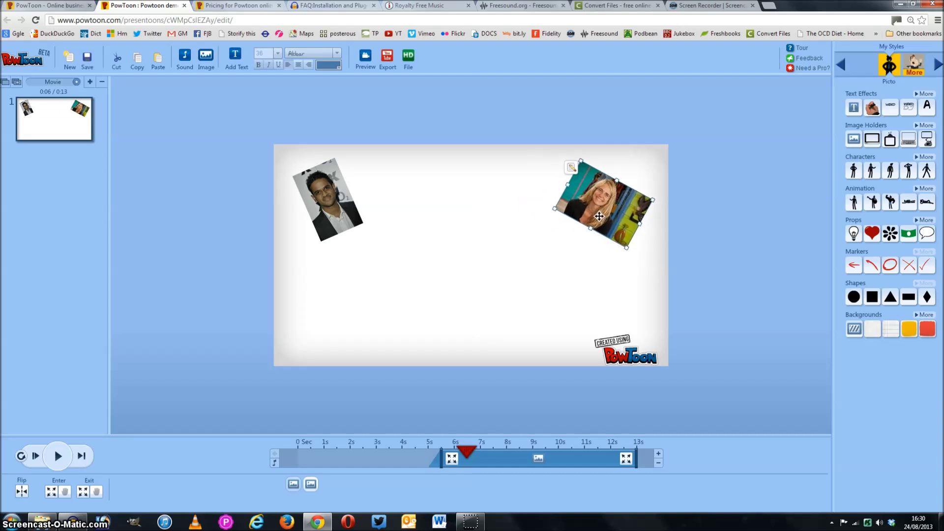
# Insert the library photo of the man holding a dog, shrink it and place it beside the blonde woman's photo
pyautogui.click(206, 59)
pyautogui.moveTo(511, 173)
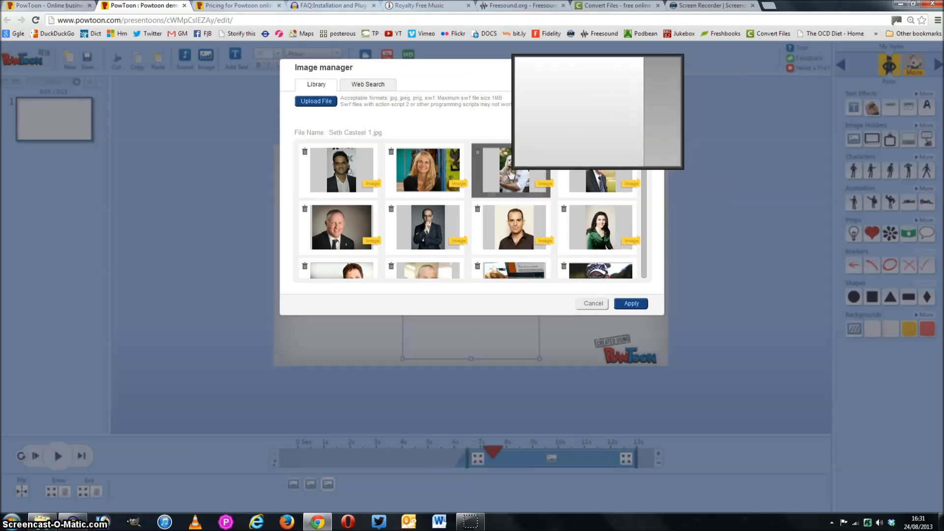
pyautogui.doubleClick(511, 173)
pyautogui.moveTo(540, 357); pyautogui.dragTo(467, 222)
pyautogui.moveTo(423, 194); pyautogui.dragTo(514, 197)
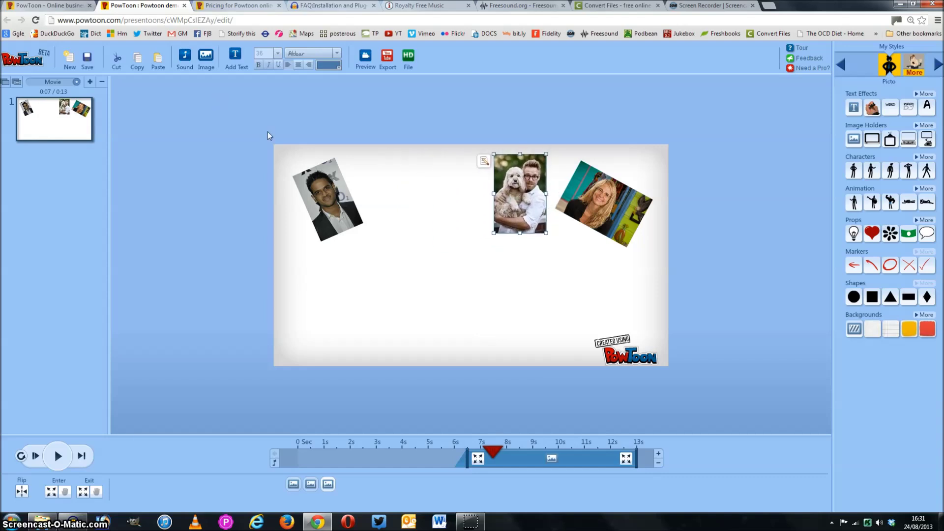
# Set the entrance of the dark-suited man's portrait to 1 second and the blonde woman's photo to 2 seconds
pyautogui.click(328, 213)
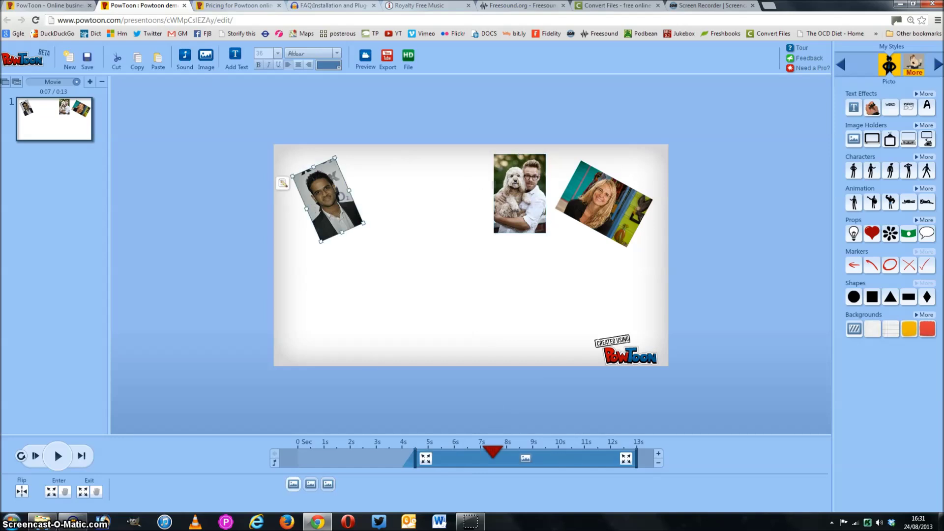
pyautogui.click(524, 219)
pyautogui.click(585, 217)
pyautogui.click(509, 204)
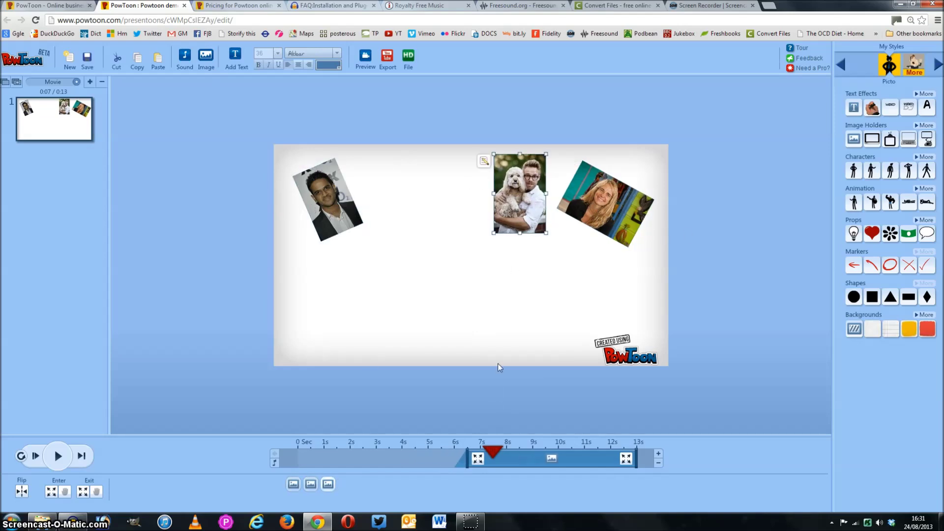
pyautogui.click(331, 198)
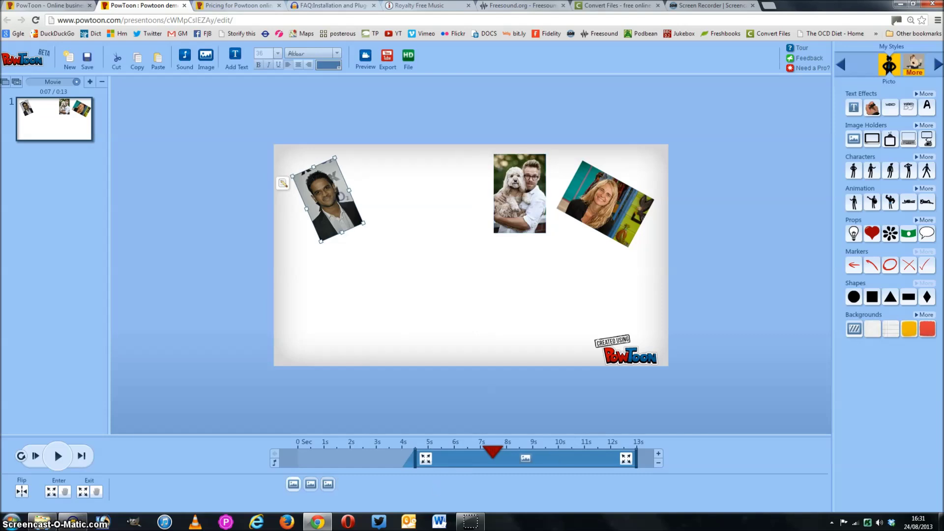
pyautogui.moveTo(415, 458); pyautogui.dragTo(323, 458)
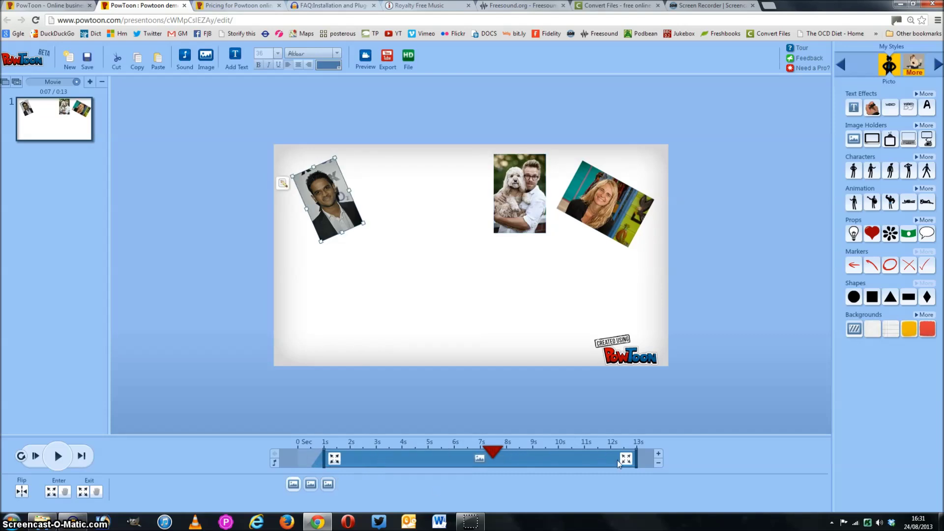
pyautogui.click(582, 209)
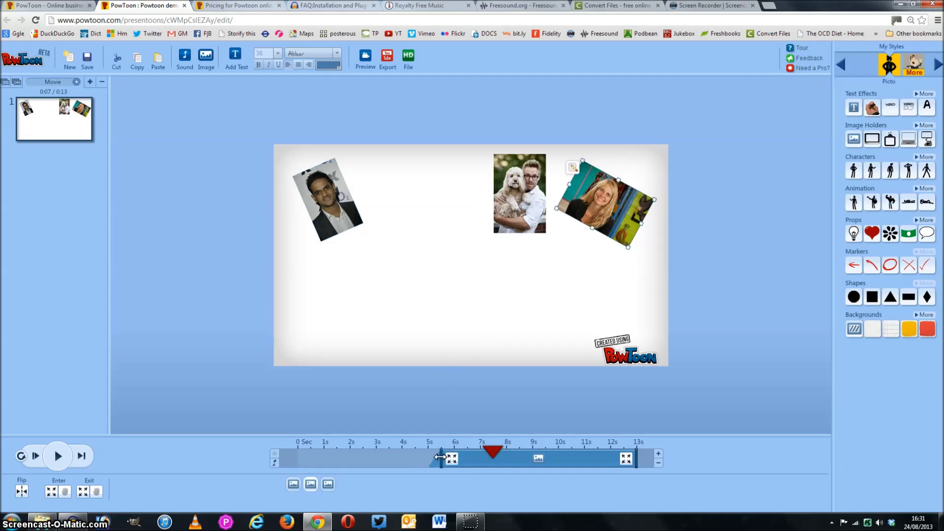
pyautogui.moveTo(439, 457); pyautogui.dragTo(350, 458)
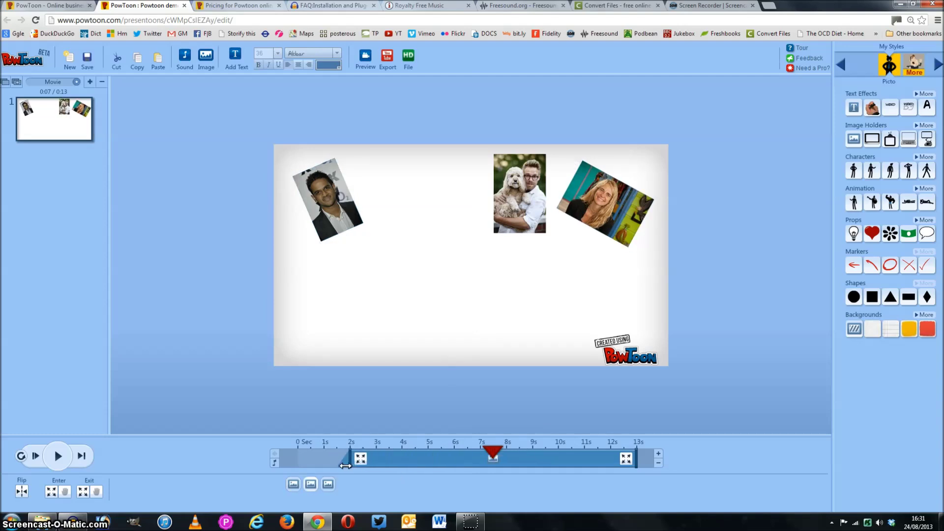
# Set the entrance of the photo of the man with the dog to 3 seconds and shrink that photo slightly
pyautogui.click(526, 201)
pyautogui.moveTo(467, 460); pyautogui.dragTo(376, 459)
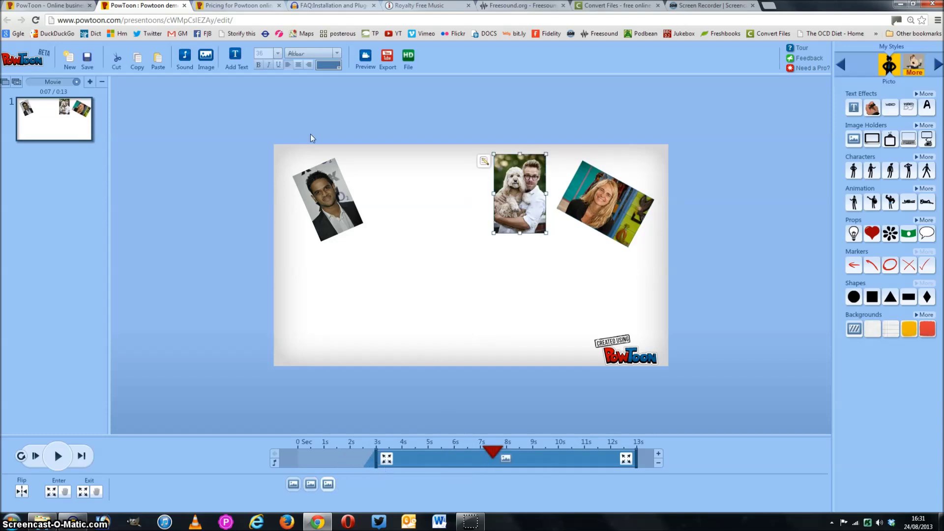
pyautogui.moveTo(493, 233); pyautogui.dragTo(498, 227)
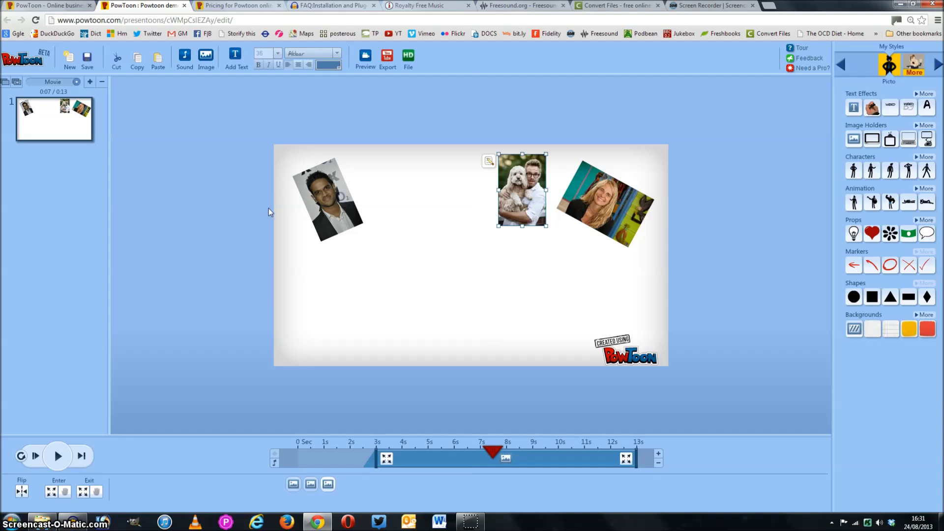
# Insert the library photo of the grey-haired man in a striped tie, shrink it, place it in the slide's lower-right area and tilt it clockwise
pyautogui.click(205, 58)
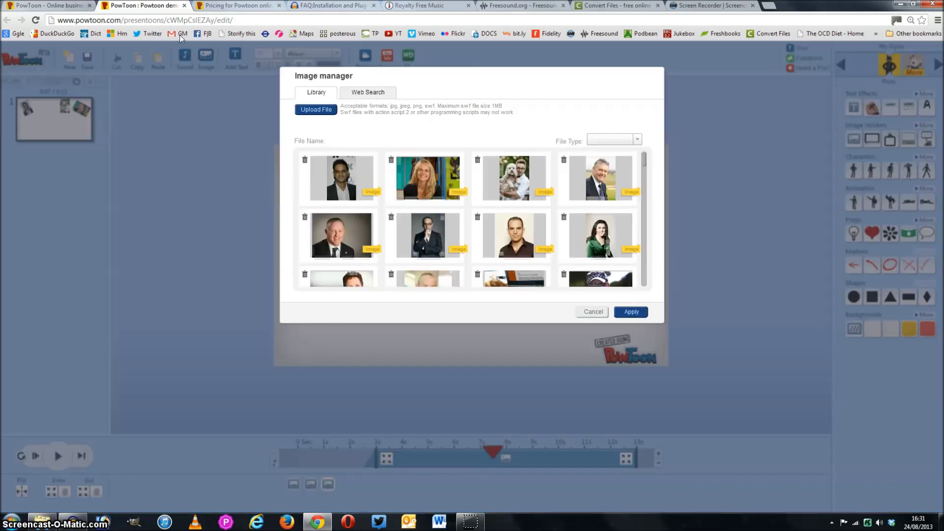
pyautogui.scroll(-1, 472, 206)
pyautogui.doubleClick(607, 146)
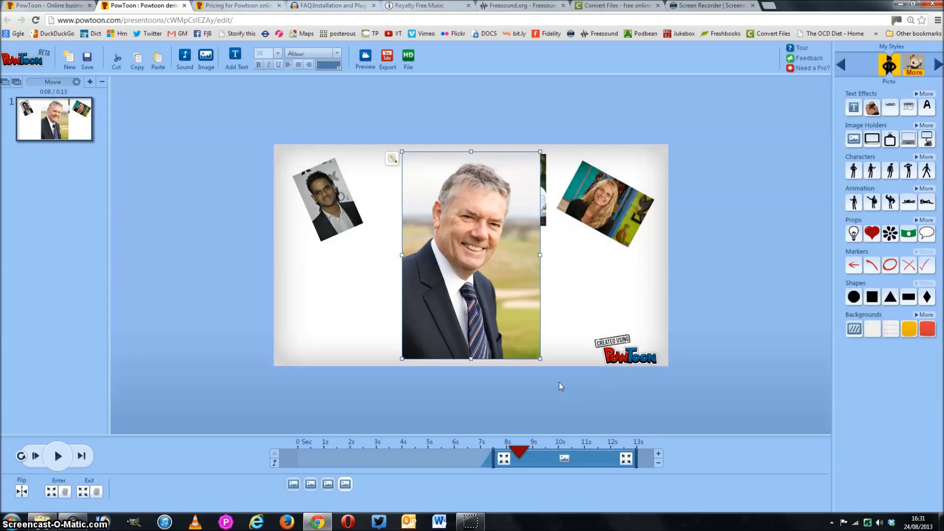
pyautogui.moveTo(540, 359); pyautogui.dragTo(453, 226)
pyautogui.moveTo(426, 196); pyautogui.dragTo(326, 313)
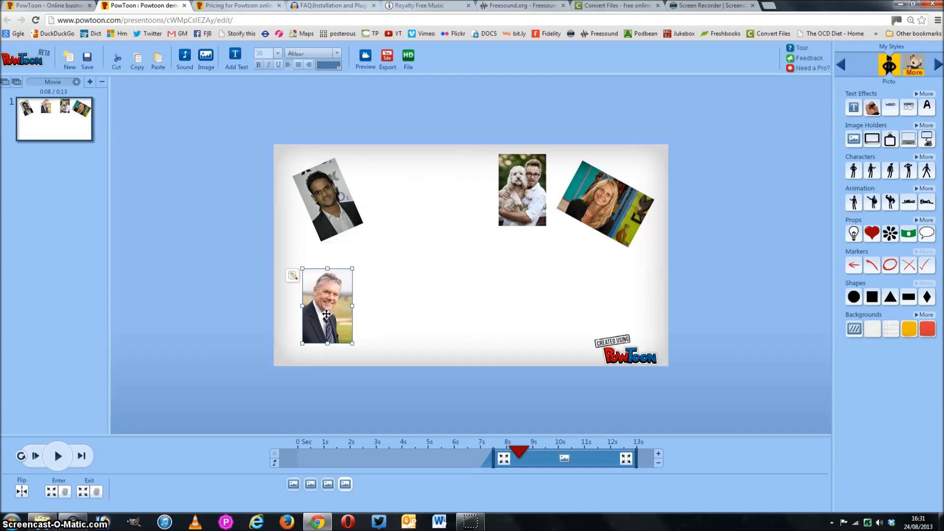
pyautogui.moveTo(355, 348)
pyautogui.mouseDown()
pyautogui.moveTo(367, 341)
pyautogui.moveTo(344, 349)
pyautogui.mouseUp()
pyautogui.moveTo(320, 302); pyautogui.dragTo(580, 293)
# Set the entrance of the grey-haired man's photo to 4 seconds and move the playhead to 5 seconds
pyautogui.moveTo(491, 458); pyautogui.dragTo(399, 463)
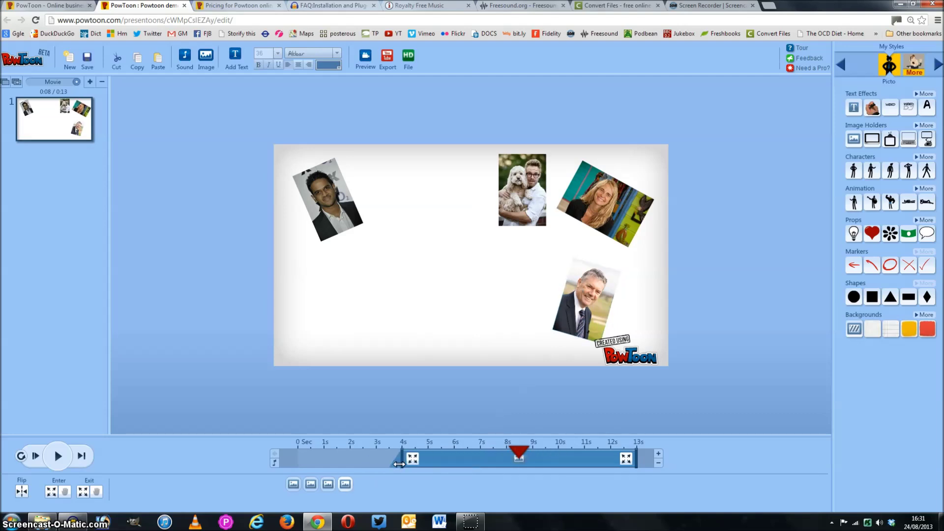
pyautogui.moveTo(527, 452); pyautogui.dragTo(431, 452)
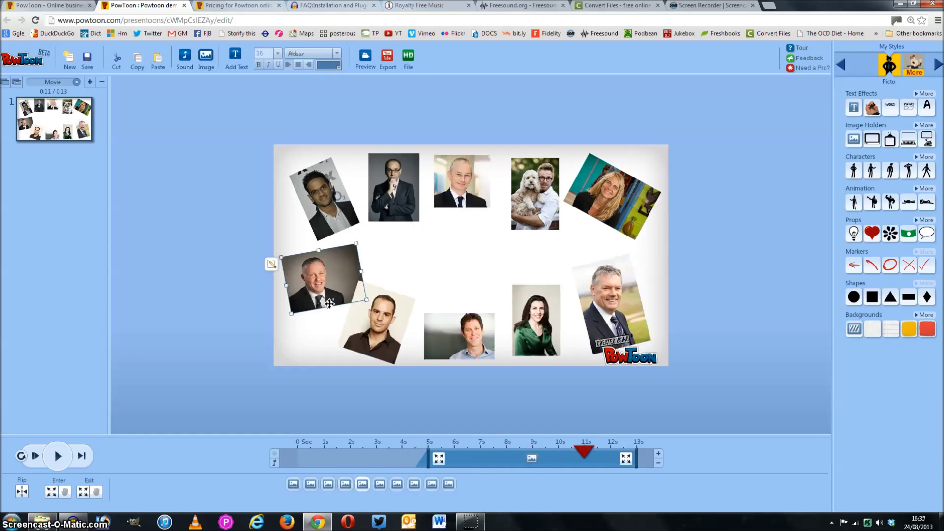
# Deselect the photo and play the slide from 0 seconds to review the sequence of appearing photos
pyautogui.click(444, 267)
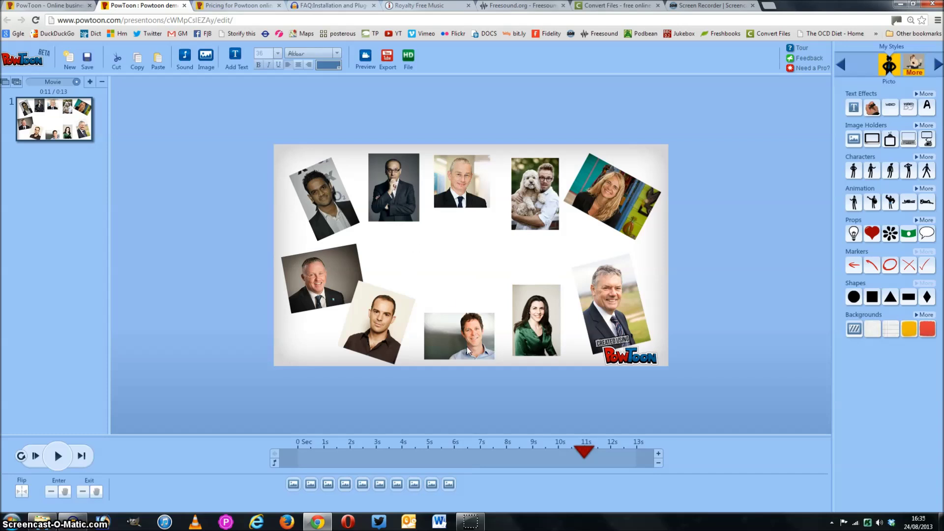
pyautogui.moveTo(583, 449); pyautogui.dragTo(294, 448)
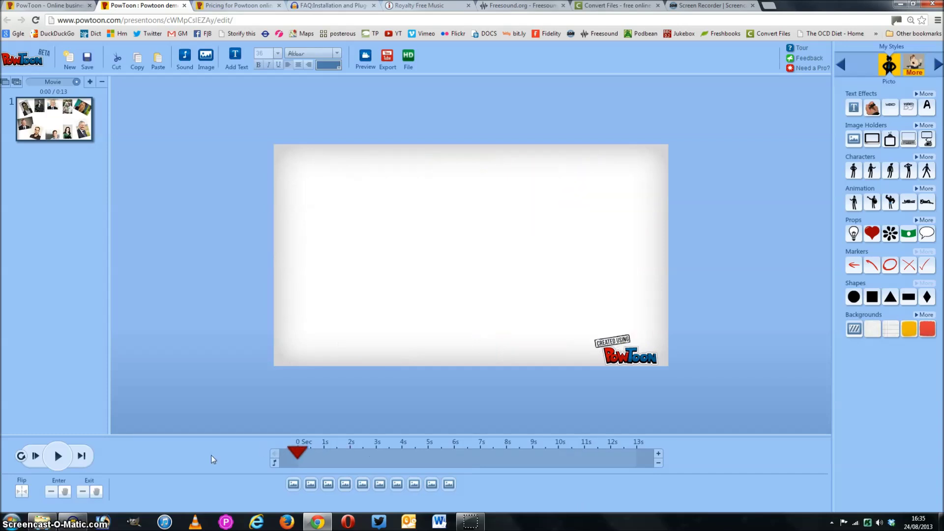
pyautogui.click(68, 457)
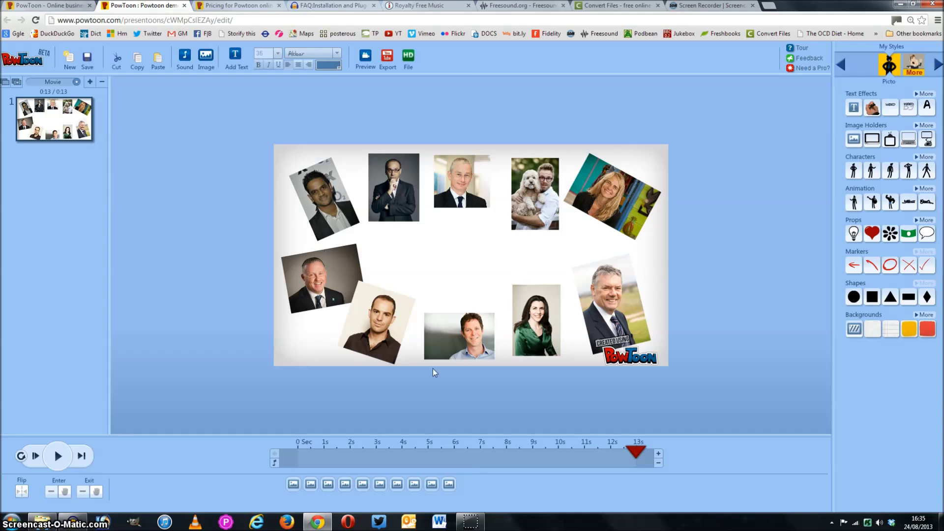
# Move the playhead back to 10 seconds and check the entrance times of the green-dressed woman's photo and the top-centre man's photo
pyautogui.moveTo(638, 453); pyautogui.dragTo(558, 454)
pyautogui.click(534, 320)
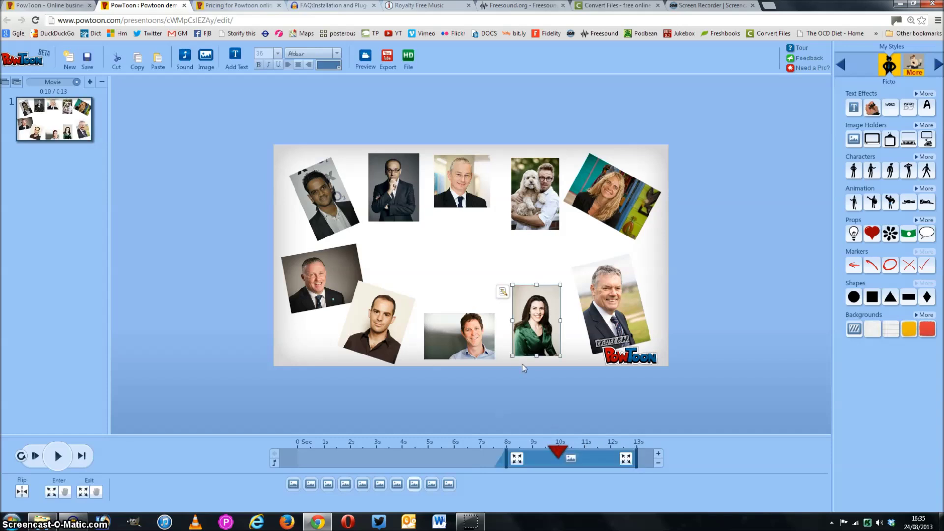
pyautogui.click(469, 189)
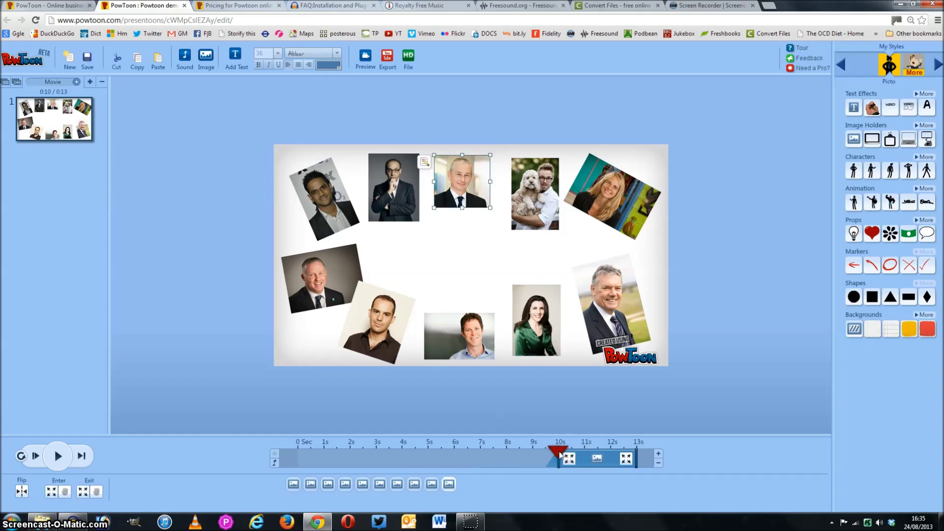
# Upload the image "book graphic copy" to the library and insert it on the slide at 11 seconds
pyautogui.moveTo(559, 452); pyautogui.dragTo(585, 448)
pyautogui.click(202, 61)
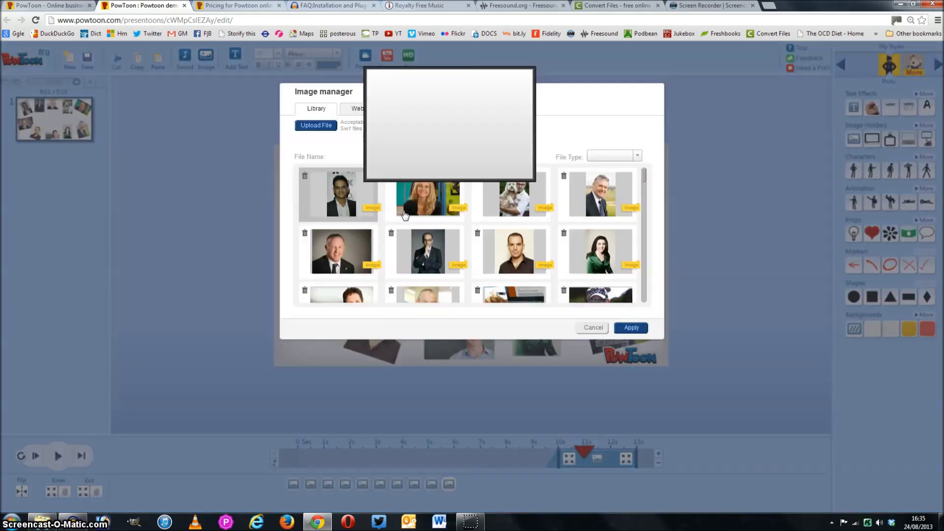
pyautogui.click(315, 99)
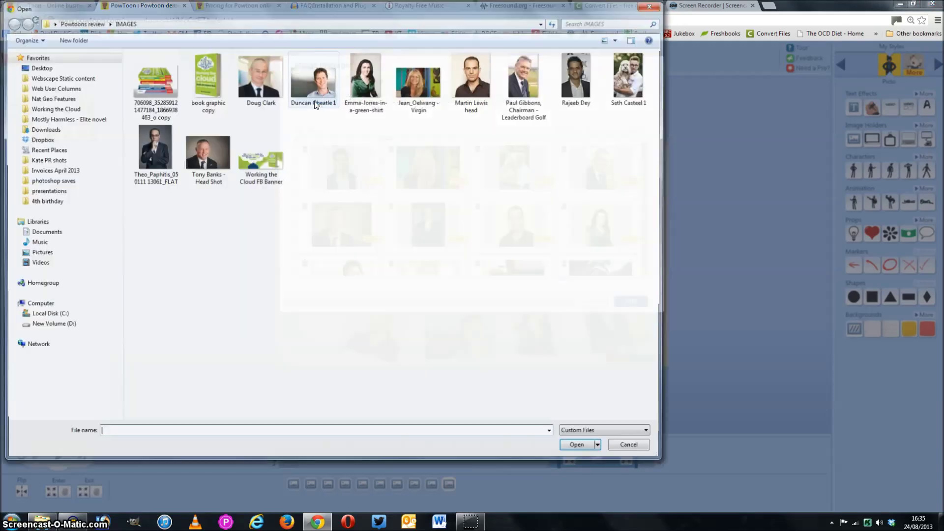
pyautogui.doubleClick(205, 81)
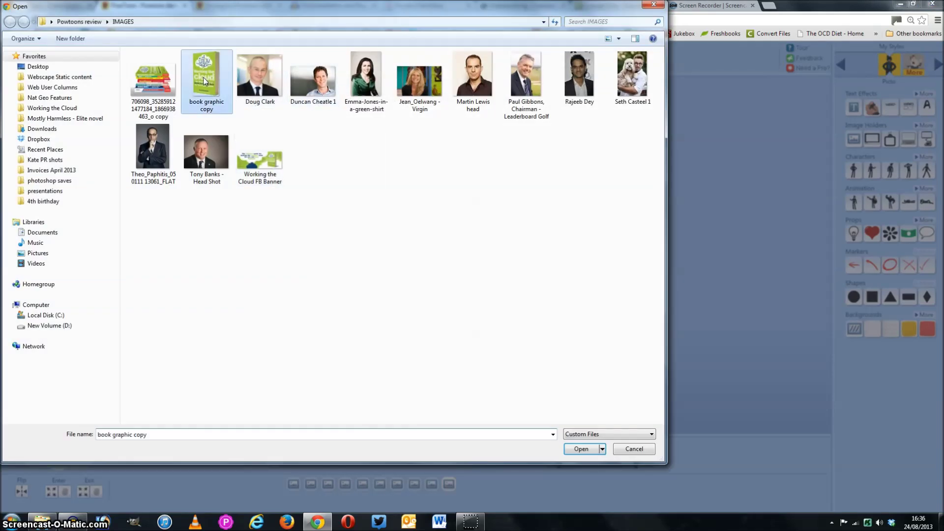
pyautogui.moveTo(342, 168)
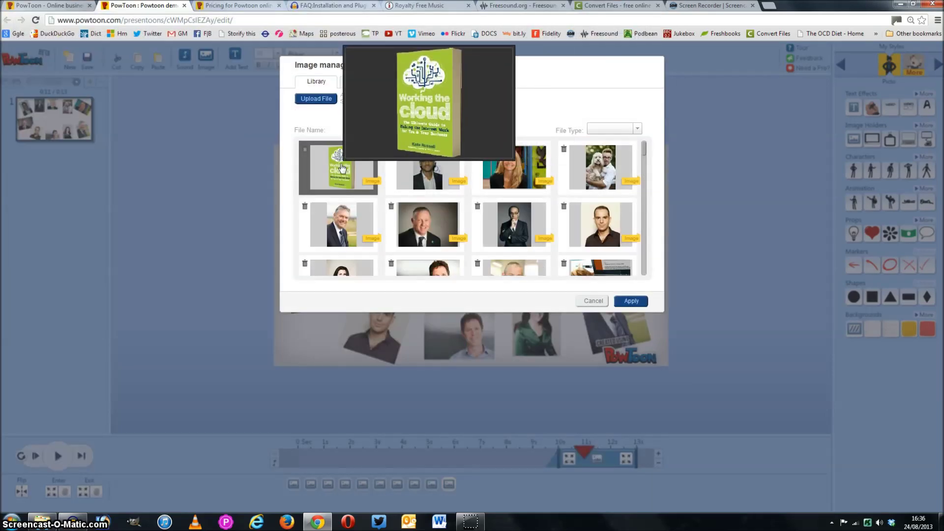
pyautogui.click(631, 301)
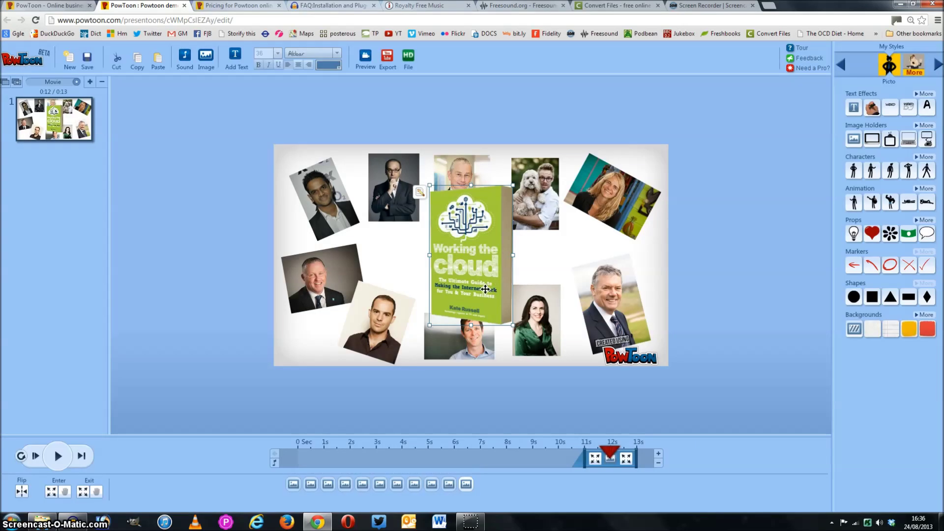
# Shrink the book cover image and position it between the top-centre and bottom-centre photos
pyautogui.moveTo(511, 324); pyautogui.dragTo(485, 281)
pyautogui.moveTo(461, 237); pyautogui.dragTo(464, 263)
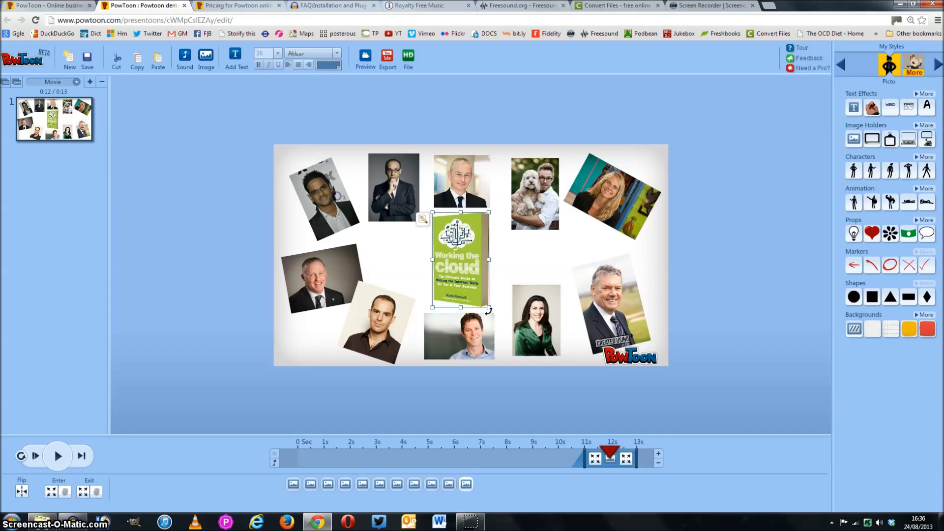
pyautogui.moveTo(487, 308); pyautogui.dragTo(484, 304)
pyautogui.moveTo(458, 261); pyautogui.dragTo(459, 265)
# Move the surrounding photos of the brown-shirted man, bespectacled man, man with dog, blonde woman and grey-haired man closer to the book
pyautogui.moveTo(394, 311); pyautogui.dragTo(398, 303)
pyautogui.moveTo(393, 194); pyautogui.dragTo(396, 219)
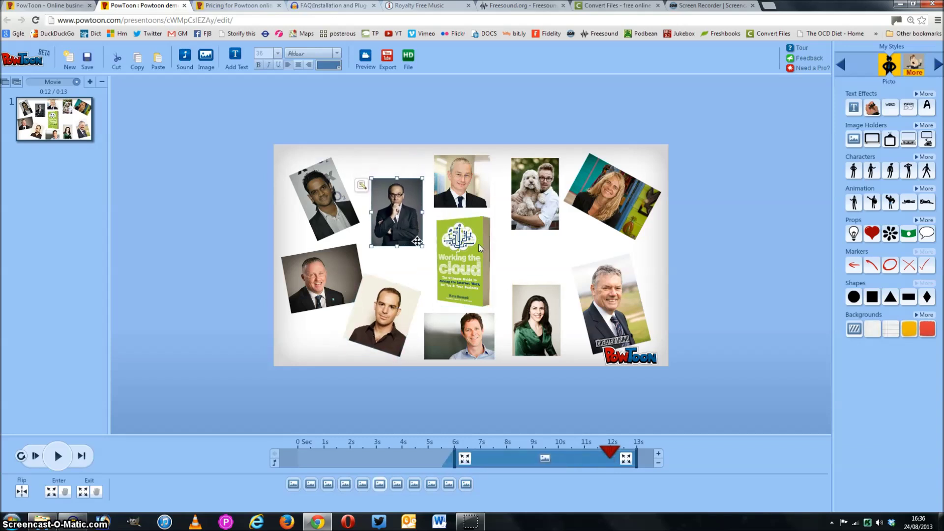
pyautogui.click(526, 224)
pyautogui.moveTo(525, 223); pyautogui.dragTo(522, 243)
pyautogui.moveTo(600, 206); pyautogui.dragTo(595, 211)
pyautogui.click(599, 319)
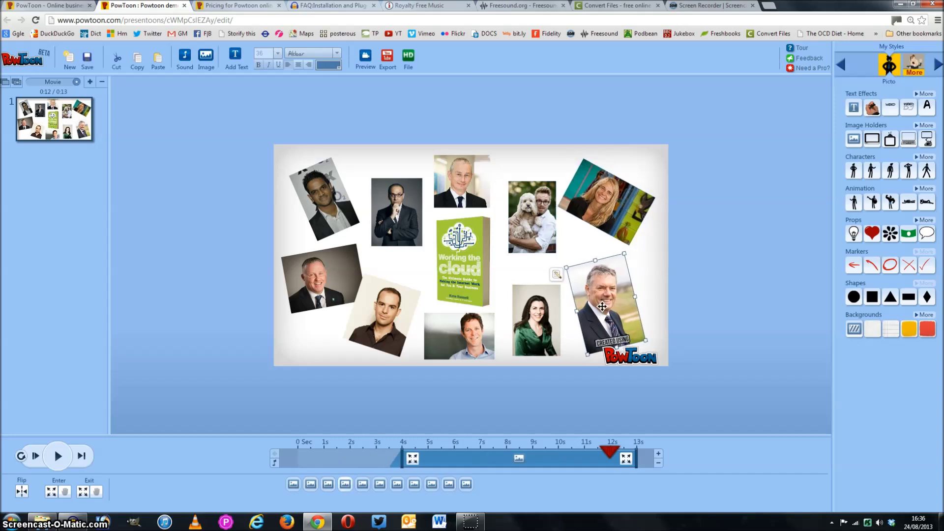
# Select the book image, look through the sound track list in the Sound Manager and close it without adding a track
pyautogui.click(471, 280)
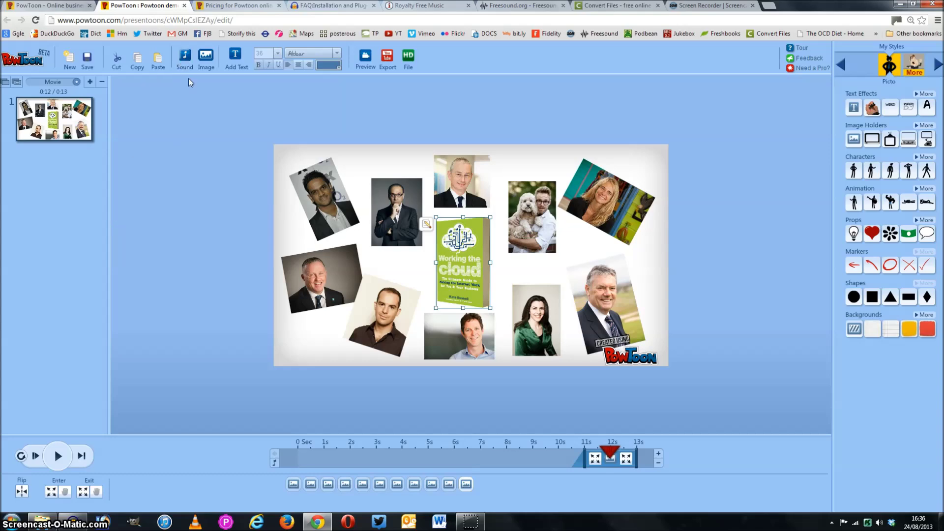
pyautogui.click(186, 59)
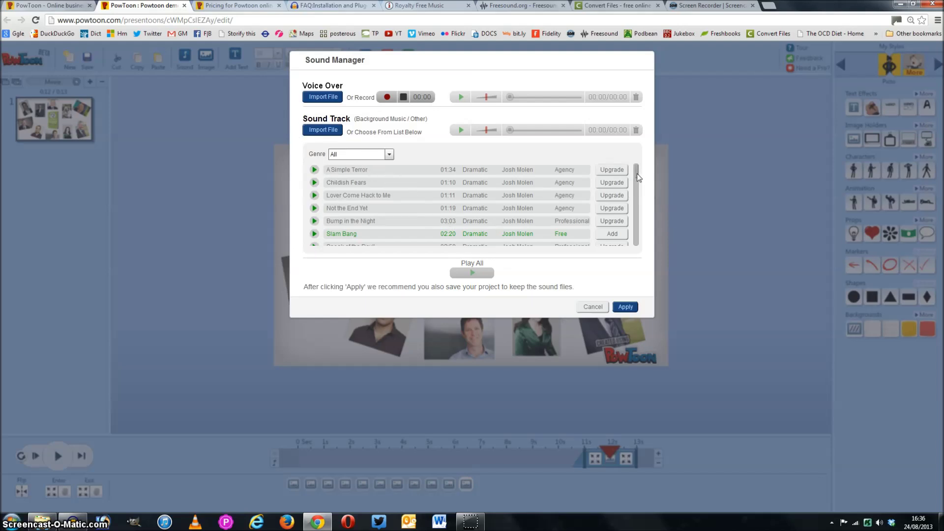
pyautogui.scroll(-10, 638, 177)
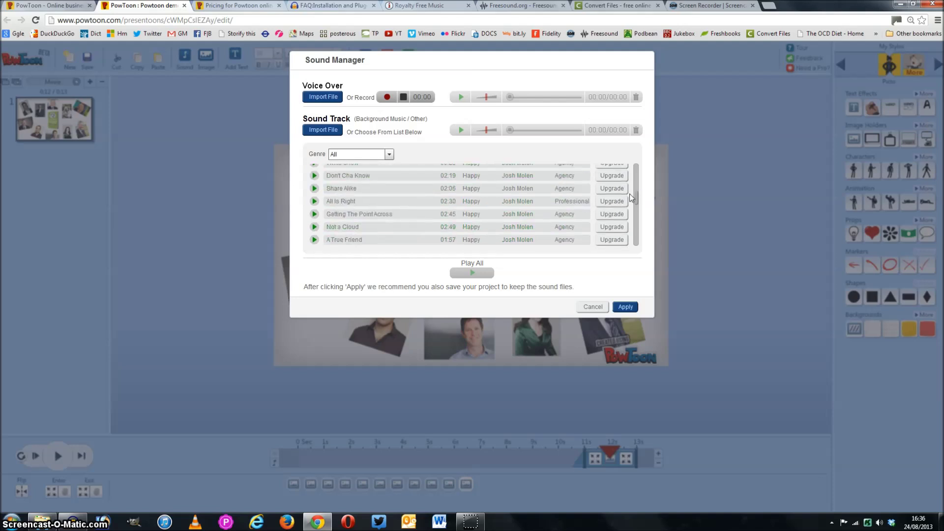
pyautogui.scroll(10, 631, 187)
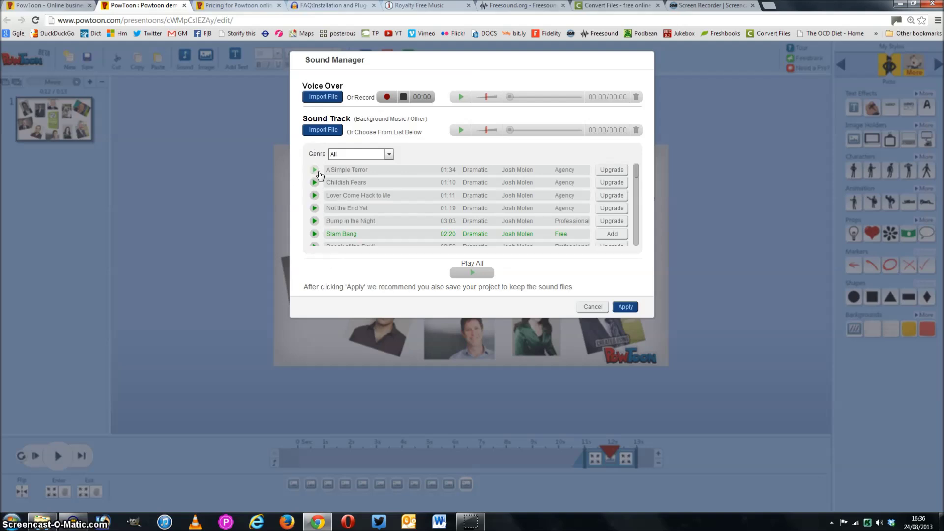
pyautogui.click(632, 308)
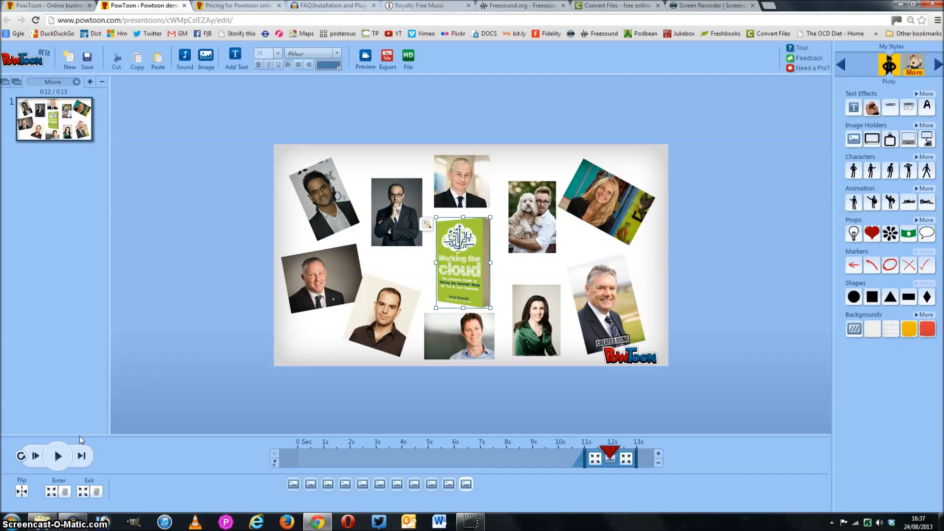
# Switch to Audacity, play part of the recorded voice track, stop playback and return to the start
pyautogui.click(81, 525)
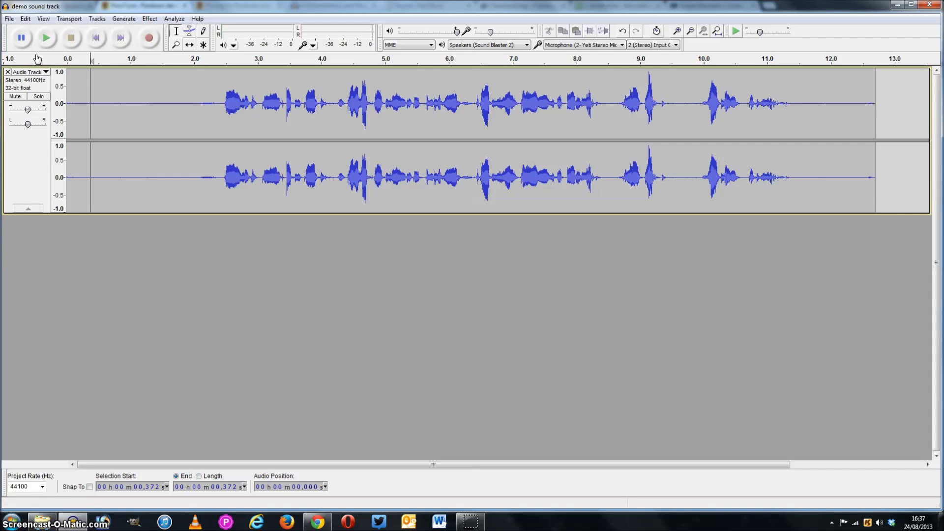
pyautogui.click(45, 37)
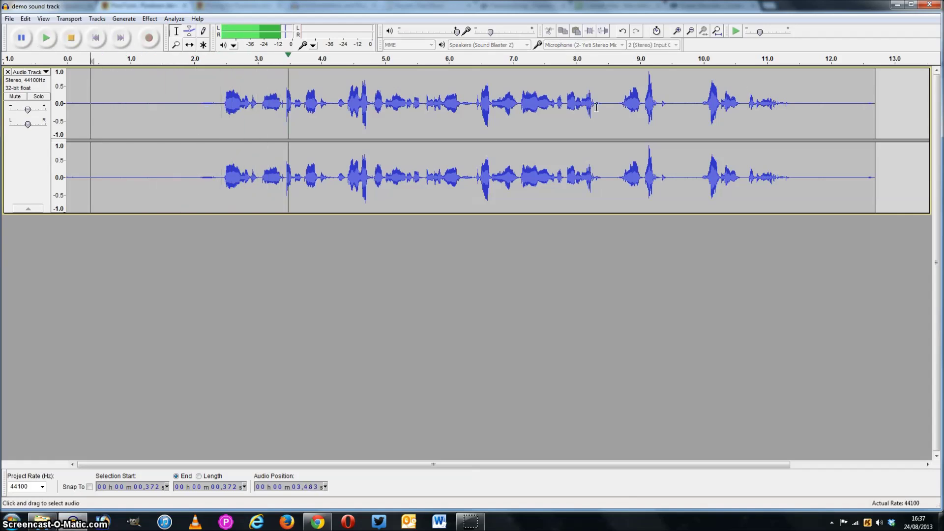
pyautogui.click(71, 37)
pyautogui.click(96, 38)
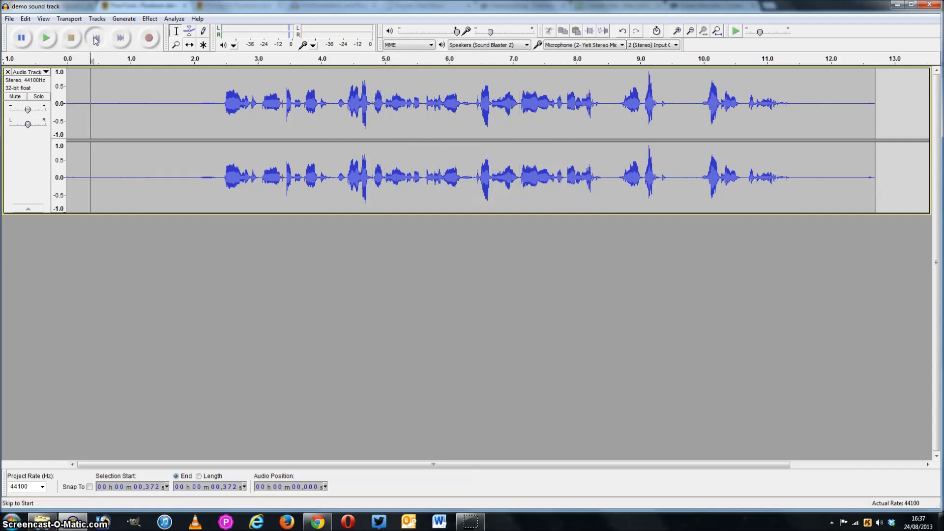
# Import the audio file "The Cannery sting" as a second track, making a copy of the file before editing
pyautogui.click(8, 20)
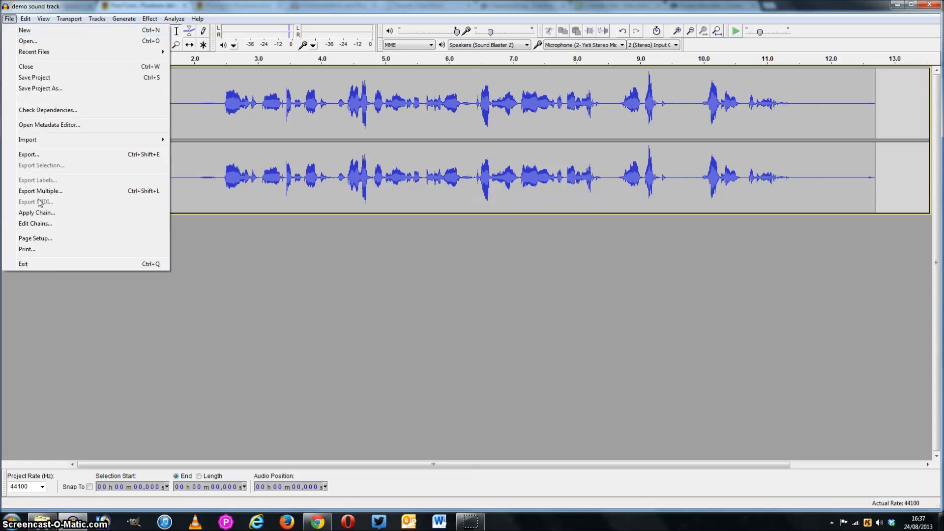
pyautogui.moveTo(32, 143)
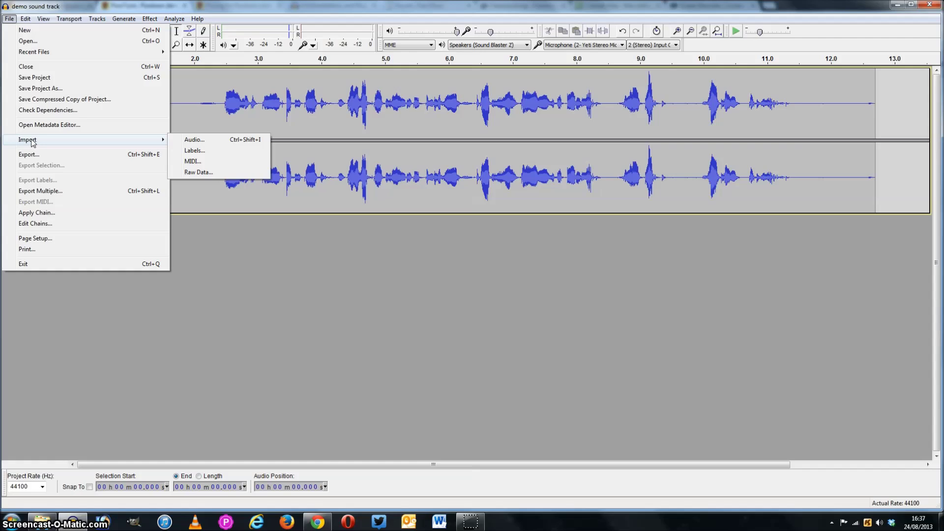
pyautogui.click(195, 140)
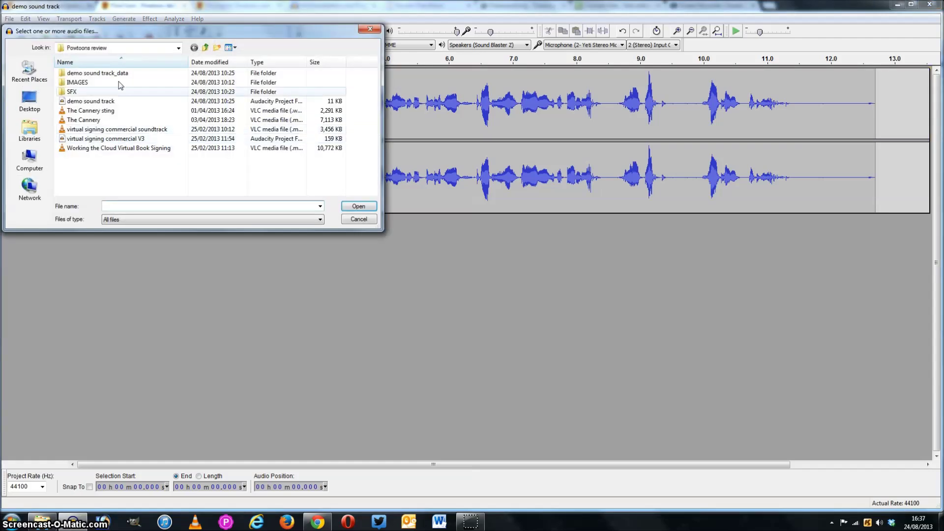
pyautogui.doubleClick(99, 114)
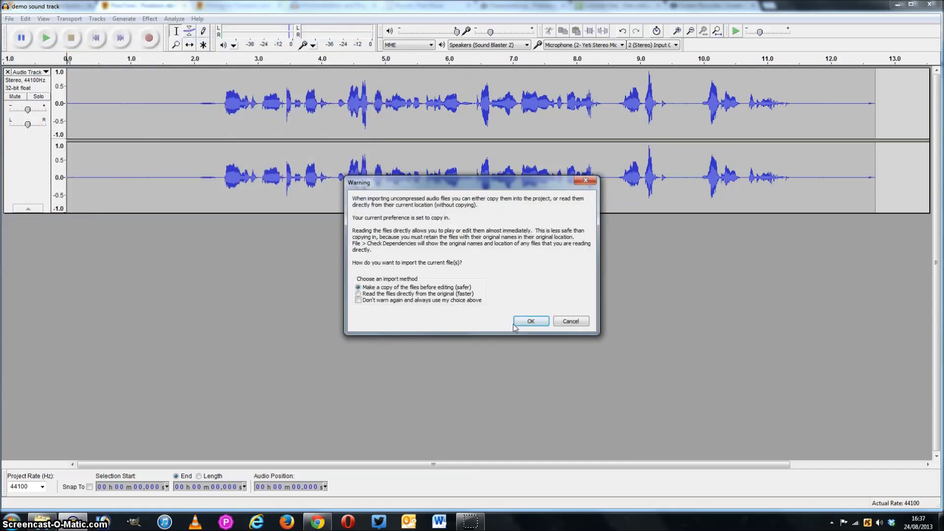
pyautogui.click(531, 321)
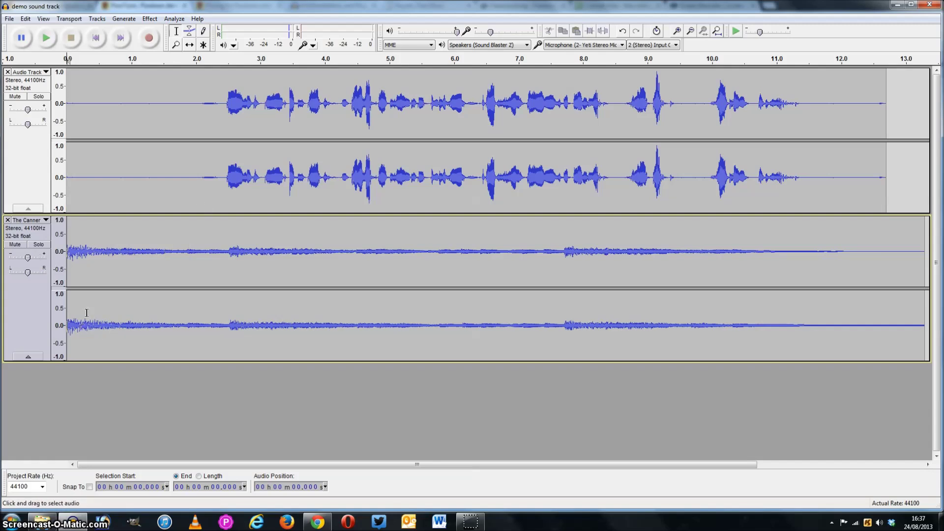
# Switch to Chrome and examine the genre, feel and keyword search options on the Incompetech royalty-free music page
pyautogui.click(317, 522)
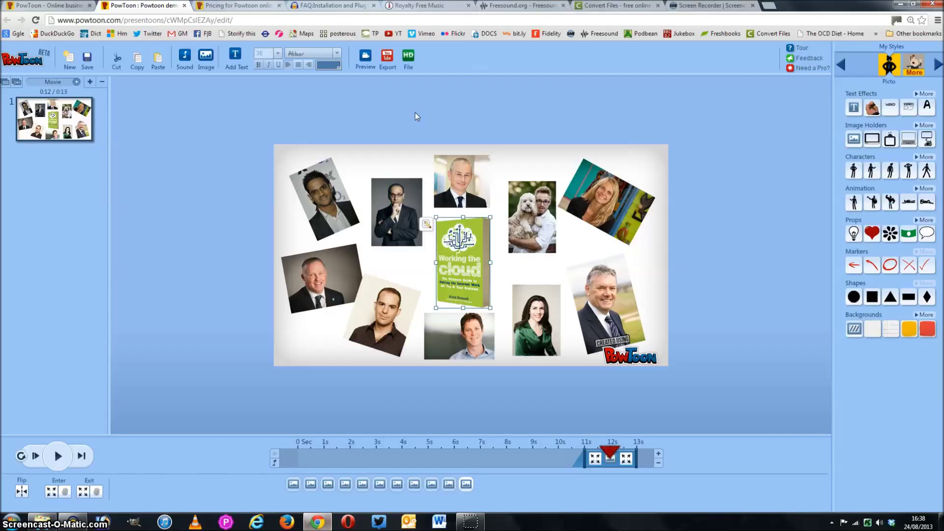
pyautogui.click(426, 6)
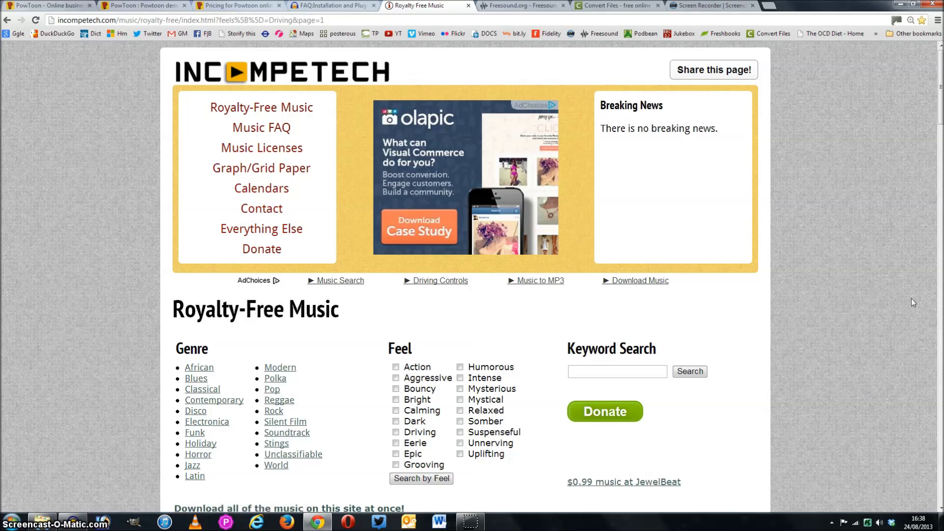
pyautogui.moveTo(939, 123)
pyautogui.mouseDown()
pyautogui.moveTo(938, 161)
pyautogui.moveTo(936, 134)
pyautogui.mouseUp()
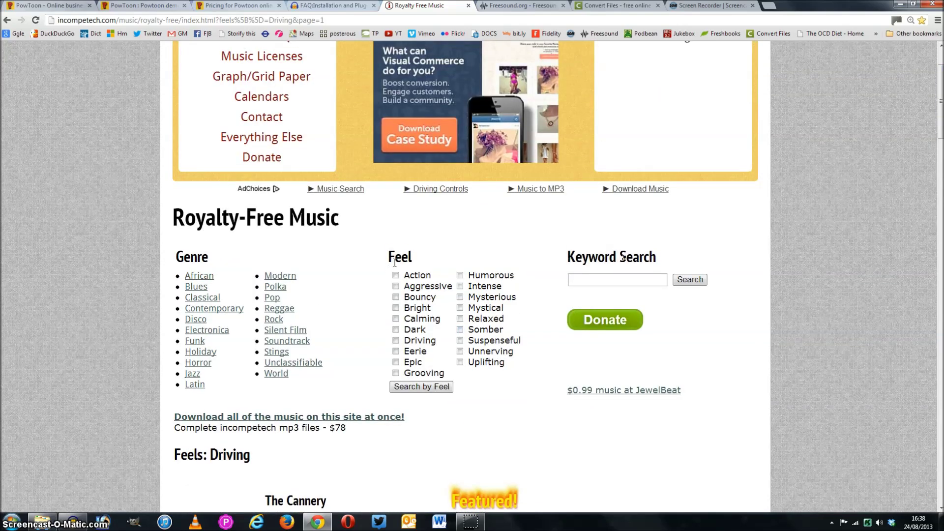
pyautogui.click(593, 283)
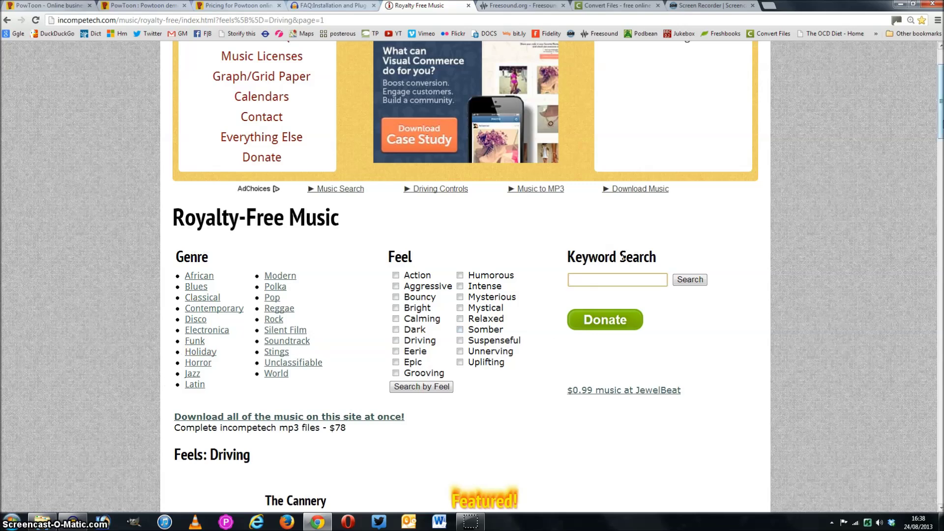
# Examine the "The Cannery" entry under Feels: Driving on Incompetech, including its playback and download options and CC attribution text
pyautogui.scroll(-7, 940, 132)
pyautogui.scroll(6, 936, 132)
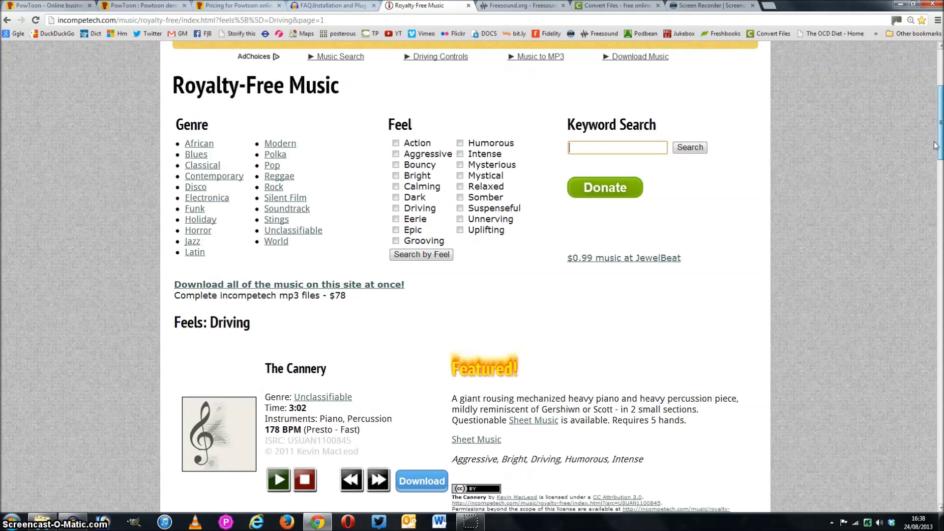
pyautogui.scroll(-3, 935, 143)
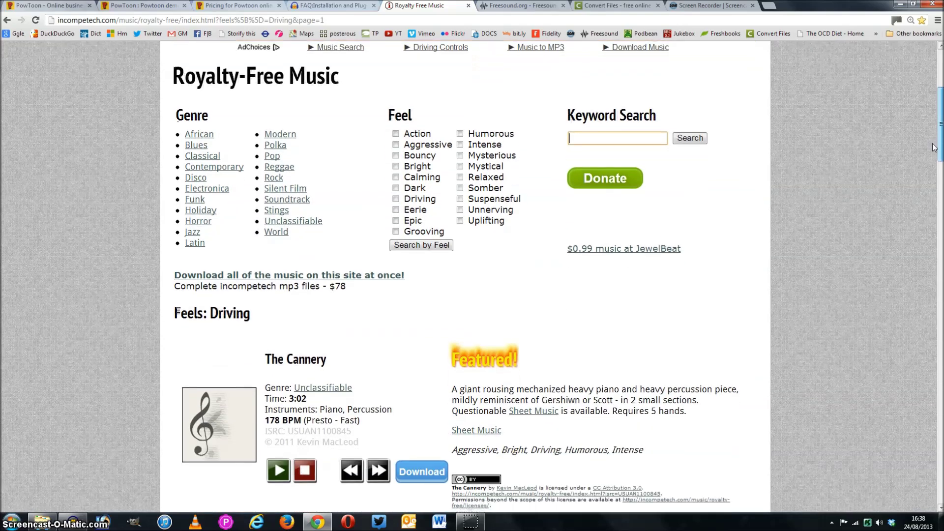
pyautogui.scroll(-2, 934, 157)
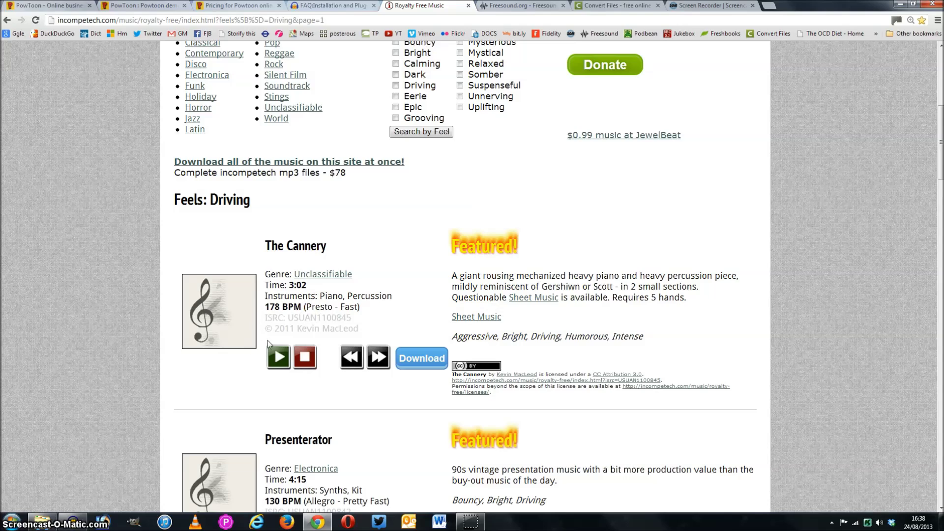
pyautogui.tripleClick(501, 397)
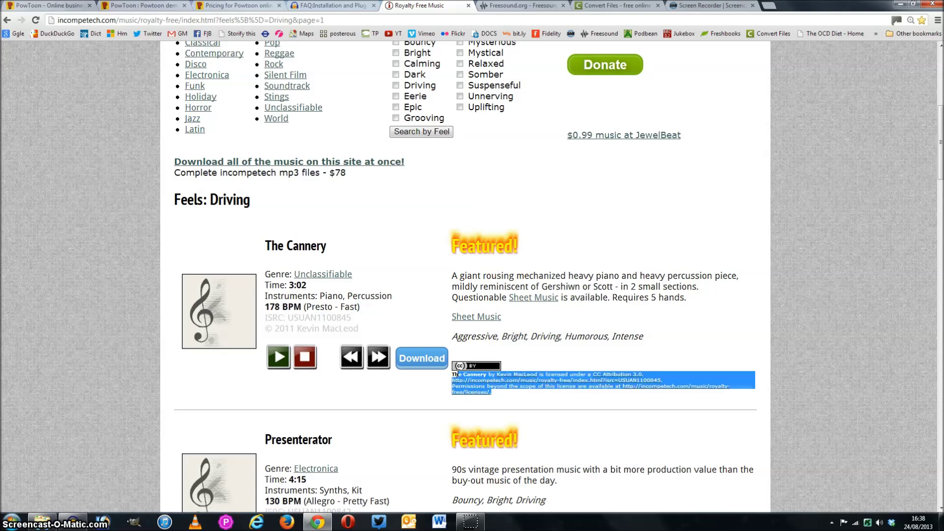
pyautogui.click(514, 400)
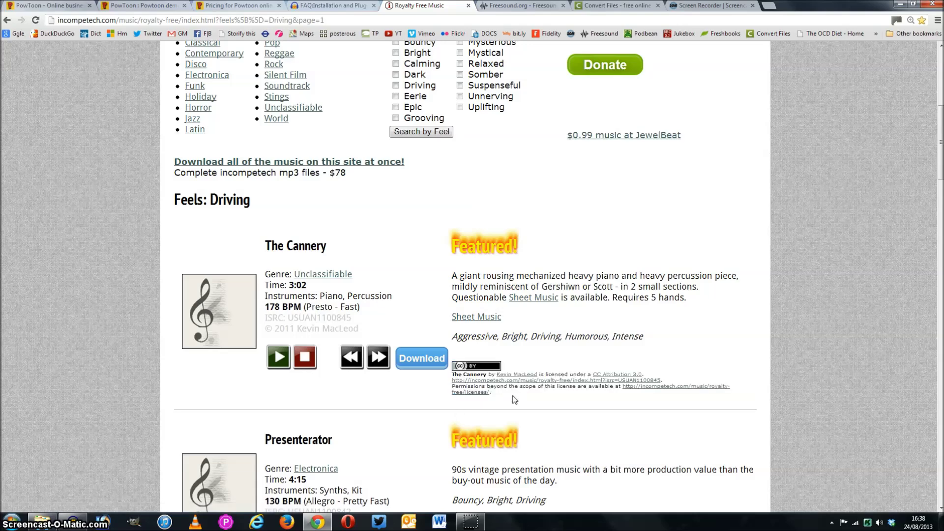
pyautogui.scroll(7, 553, 337)
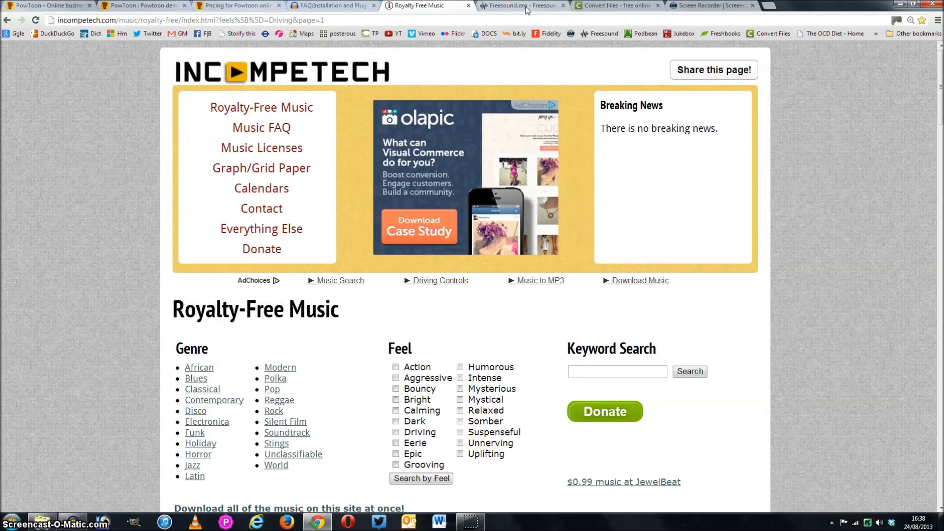
# Review the Powtoon demo slide in its editor and the demo sound track in Audacity, and return to Chrome
pyautogui.click(40, 9)
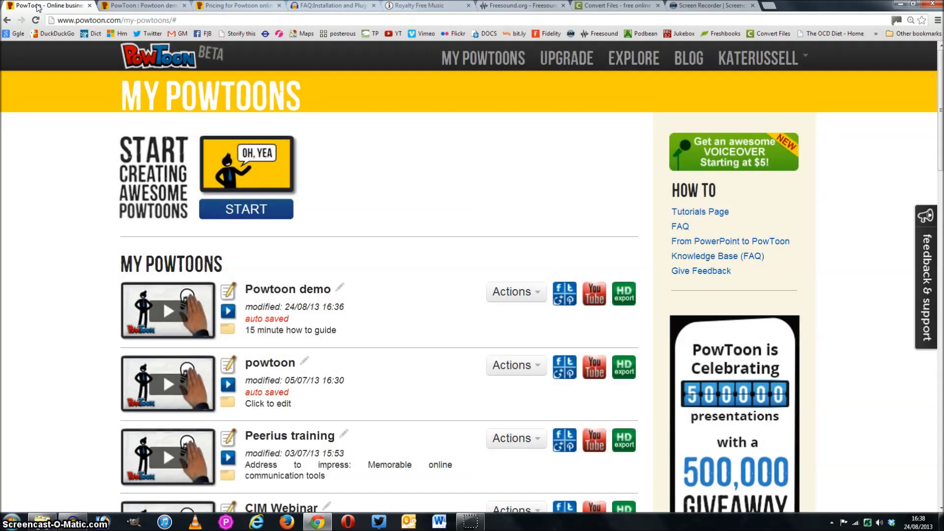
pyautogui.click(135, 7)
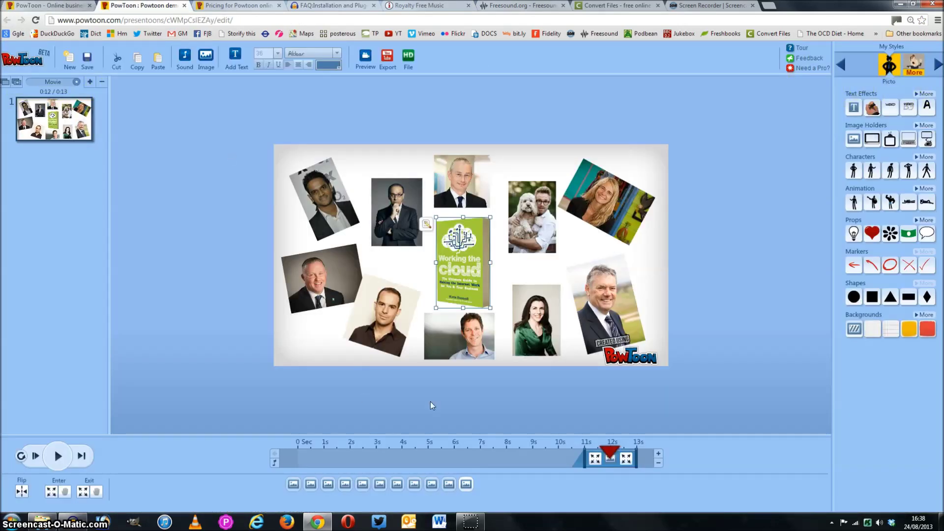
pyautogui.click(73, 522)
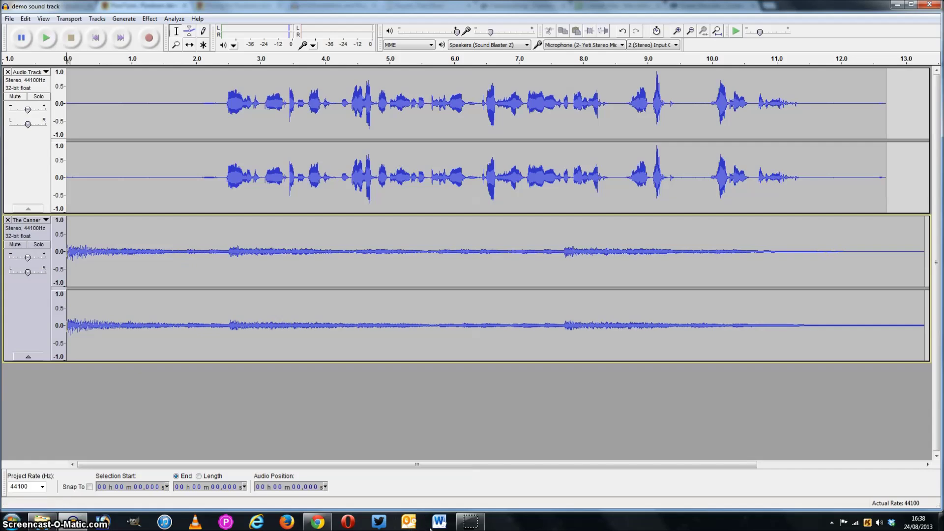
pyautogui.click(318, 523)
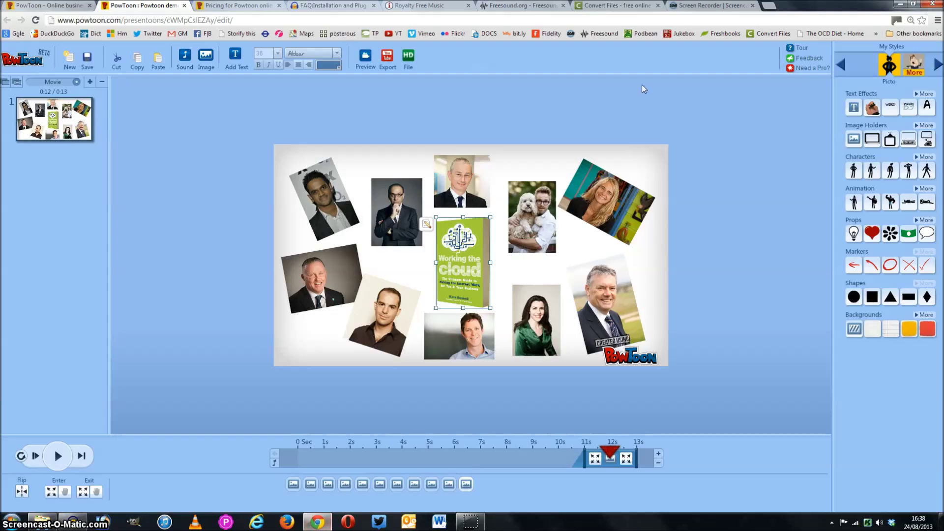
# Search Freesound for "boing" and look through the listed sounds
pyautogui.click(504, 5)
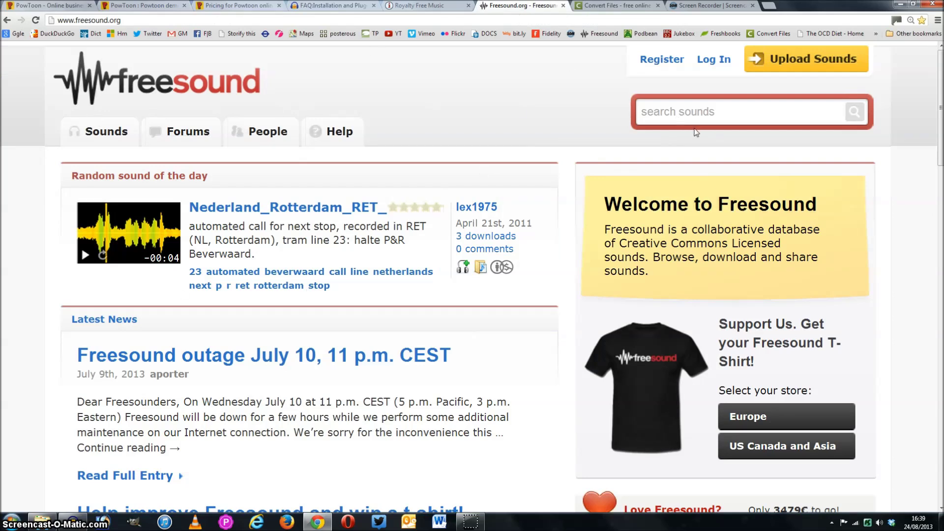
pyautogui.click(690, 112)
pyautogui.write('boing')
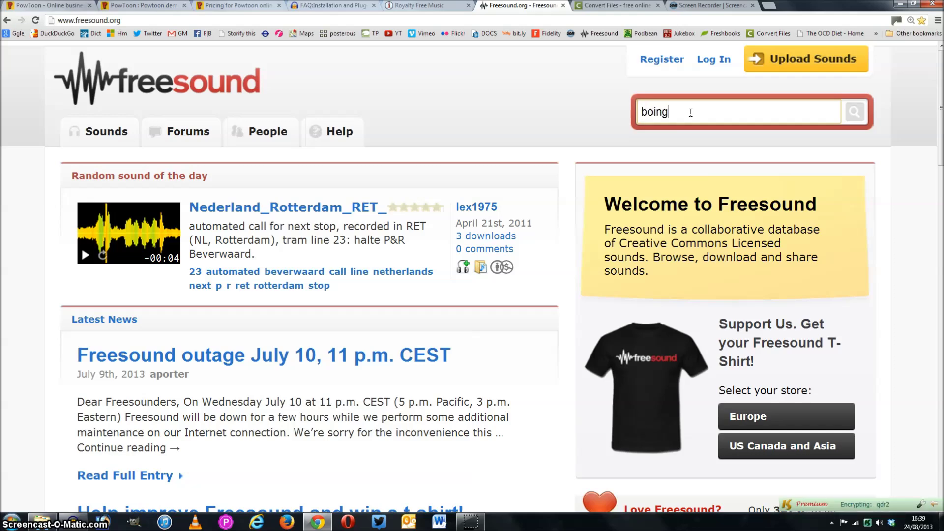
pyautogui.click(853, 114)
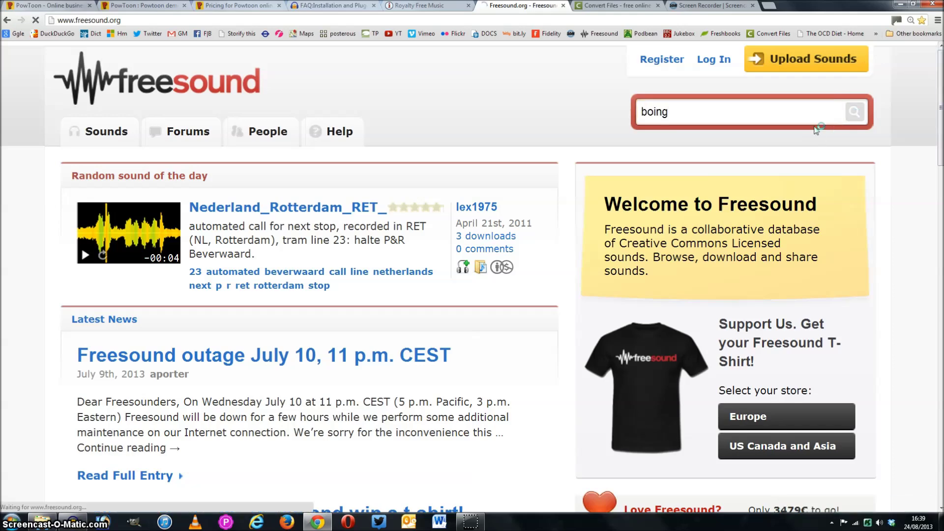
pyautogui.scroll(-4, 293, 347)
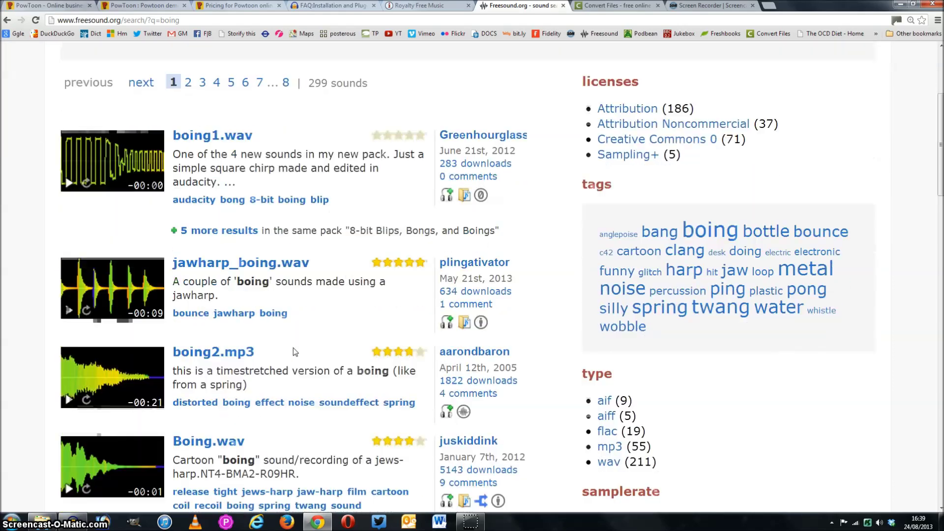
pyautogui.scroll(4, 320, 363)
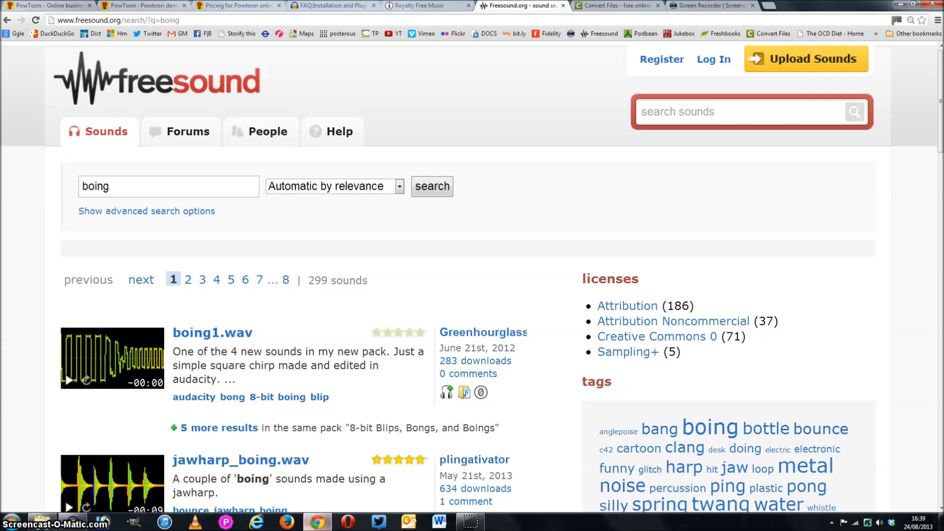
# Switch to Audacity and add a new empty stereo track to the demo sound track project
pyautogui.click(73, 521)
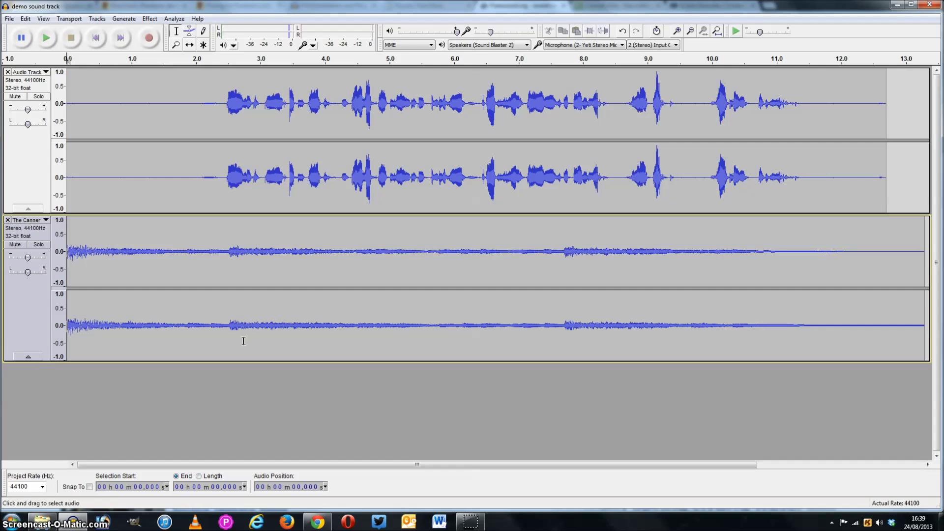
pyautogui.click(100, 20)
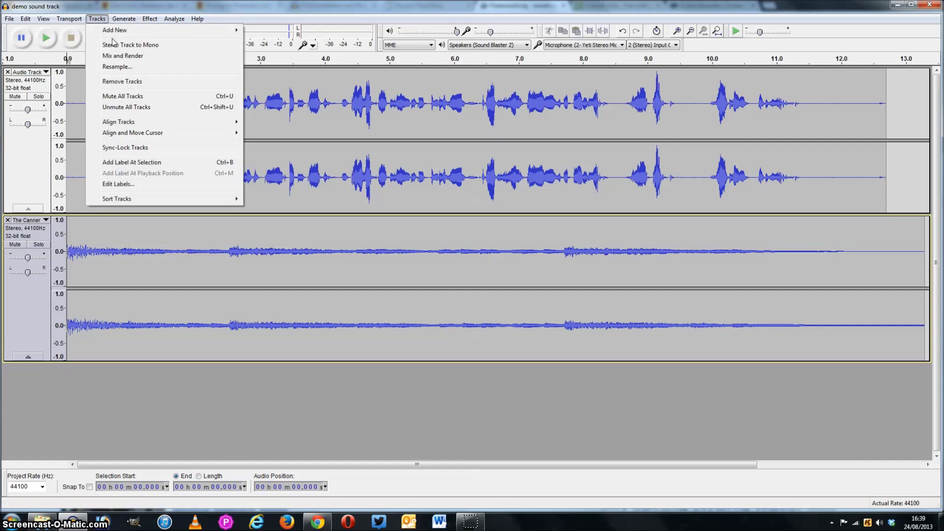
pyautogui.moveTo(114, 31)
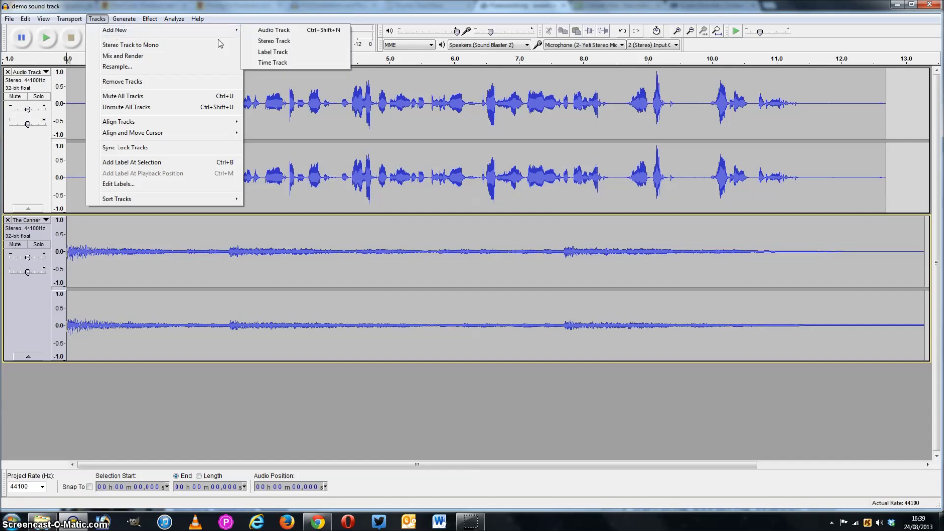
pyautogui.click(282, 45)
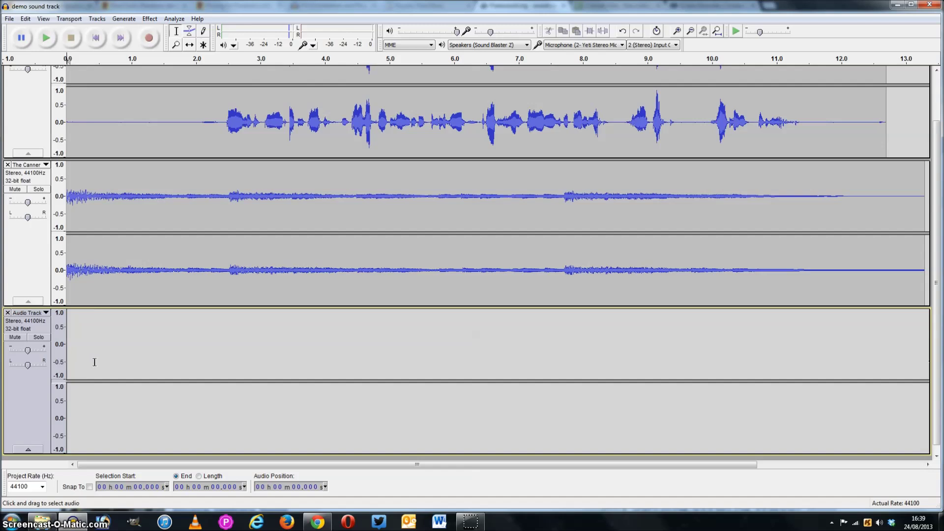
# Import the BOING sound effect from the SFX folder as another track, making a copy of the file before editing
pyautogui.click(9, 19)
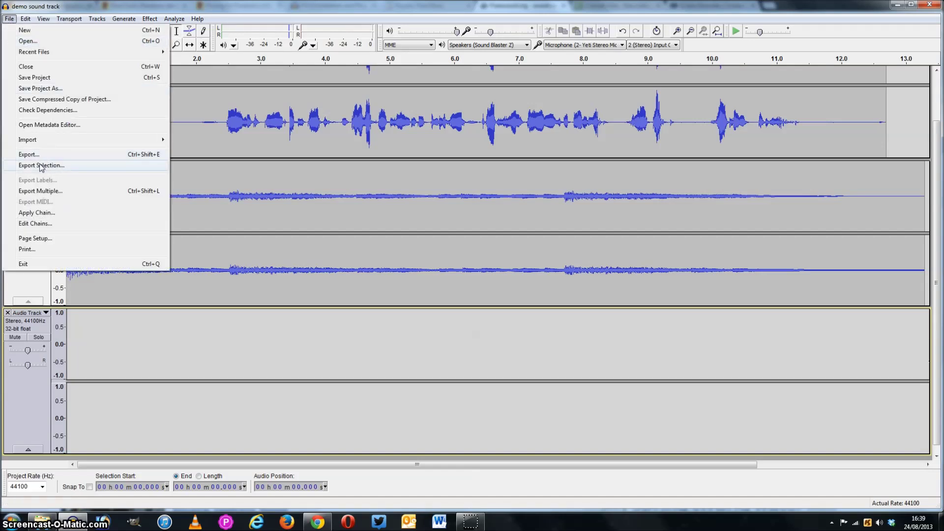
pyautogui.moveTo(36, 140)
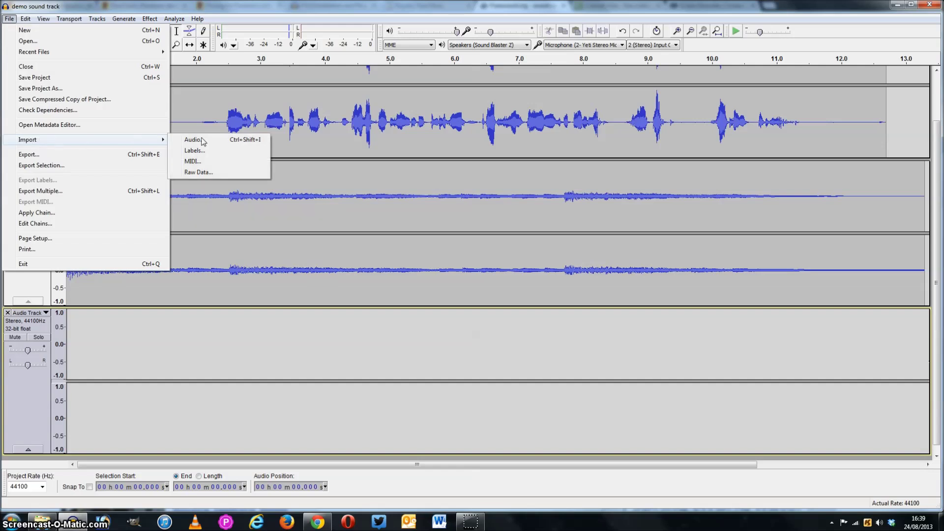
pyautogui.click(202, 140)
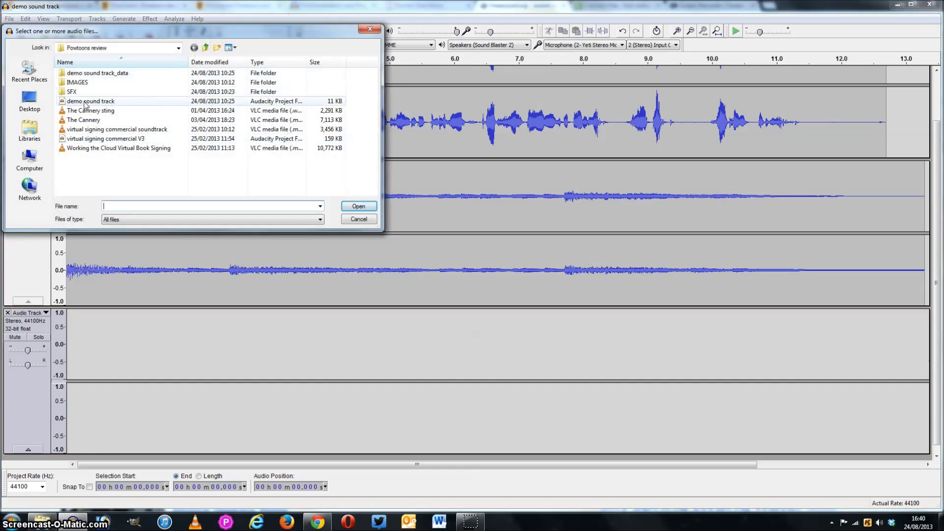
pyautogui.doubleClick(69, 92)
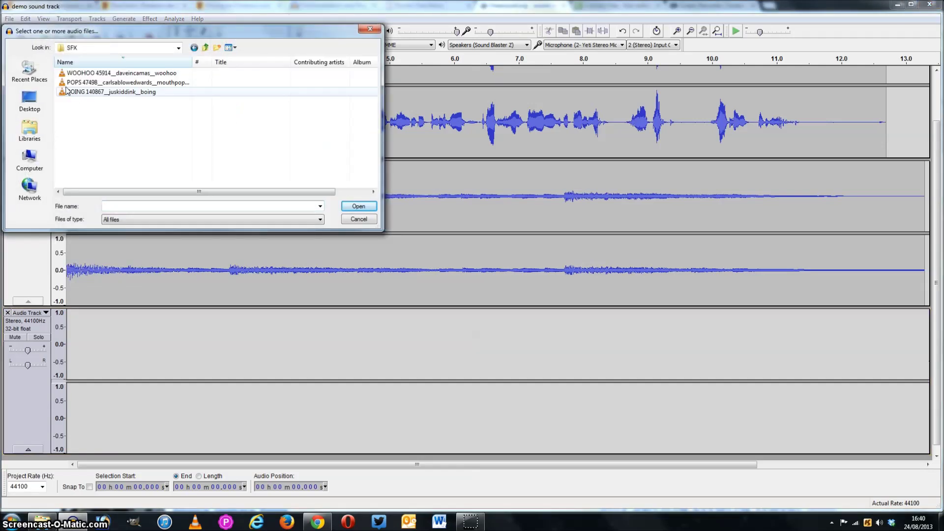
pyautogui.doubleClick(110, 93)
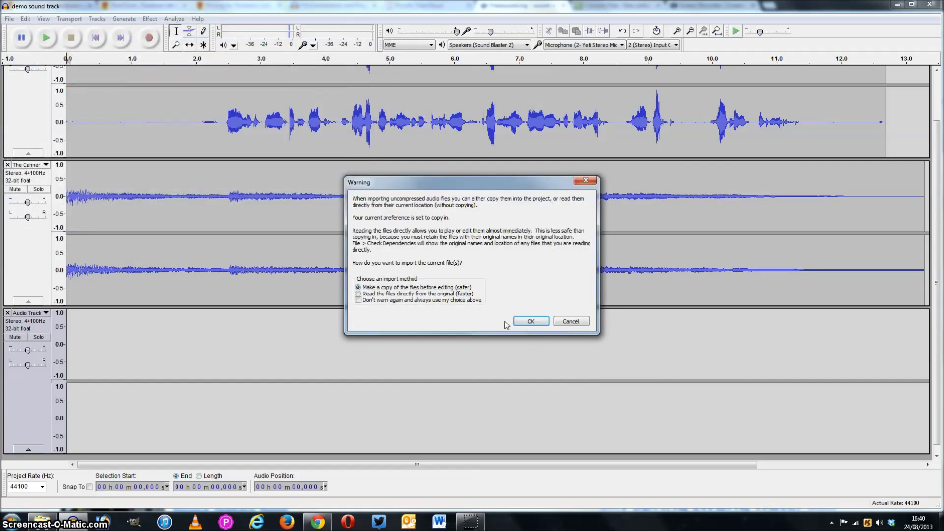
pyautogui.click(527, 323)
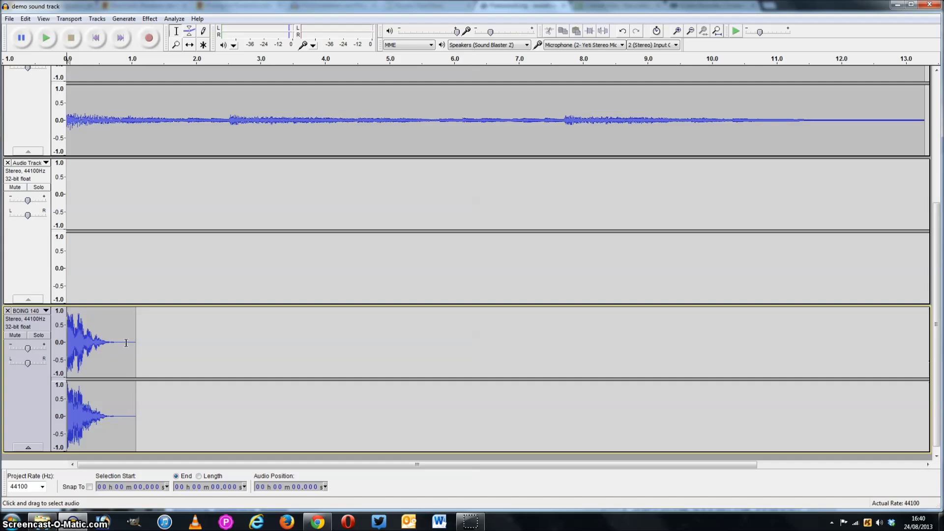
# Select and copy the whole boing clip, and mute its track
pyautogui.doubleClick(86, 346)
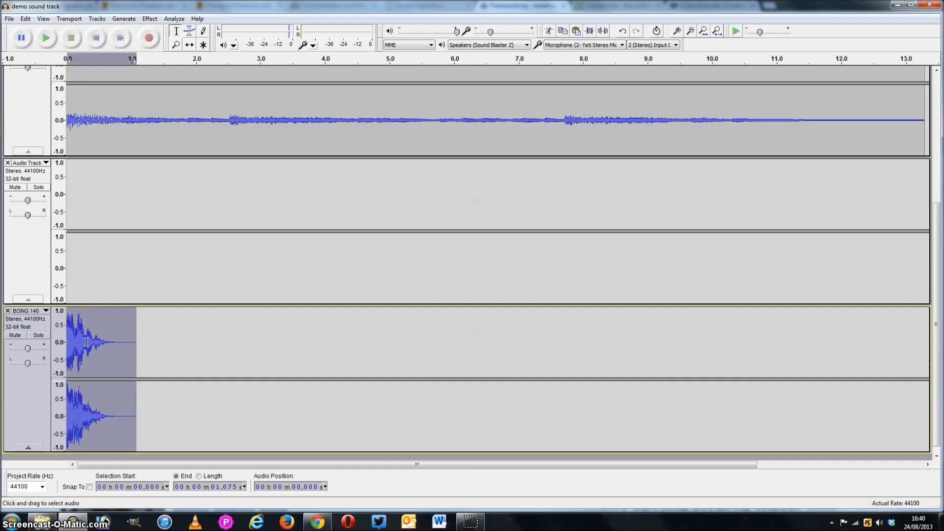
pyautogui.click(15, 336)
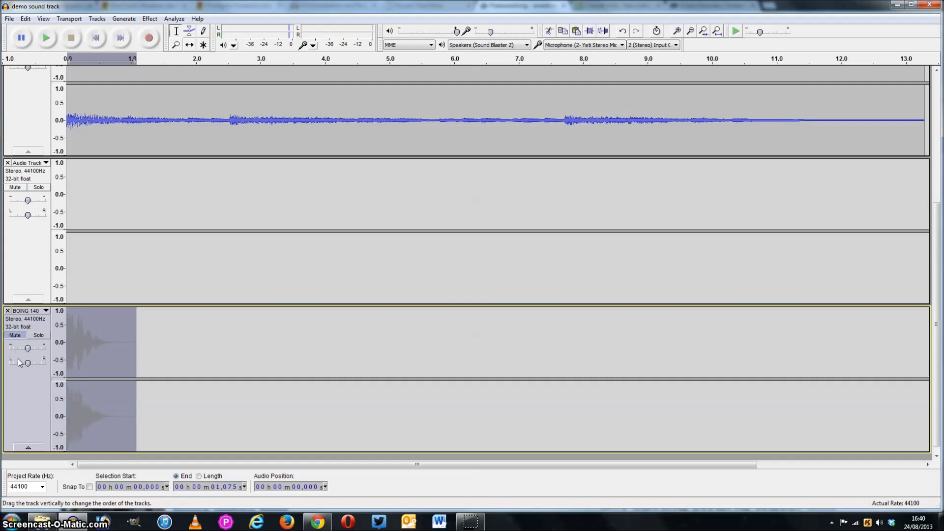
# Paste the boing clip into the empty stereo track at about 0.5 s
pyautogui.scroll(3, 132, 364)
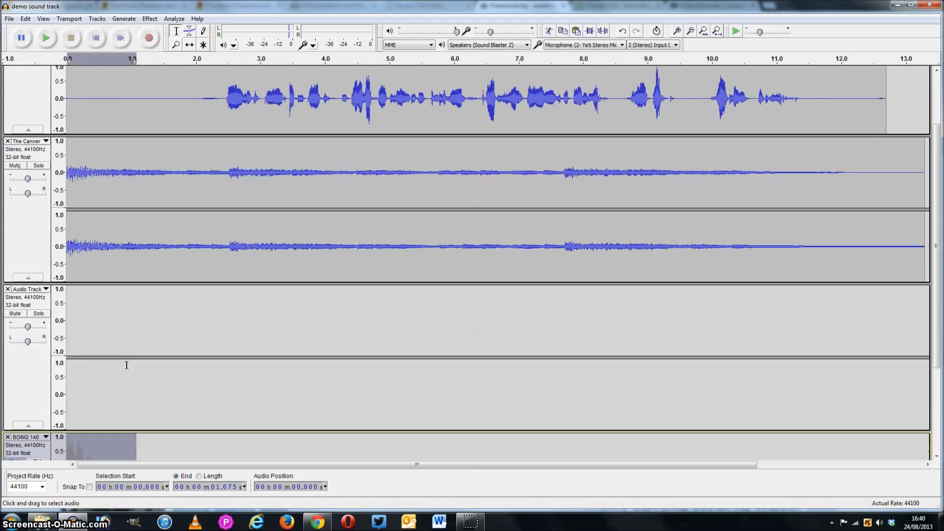
pyautogui.click(92, 320)
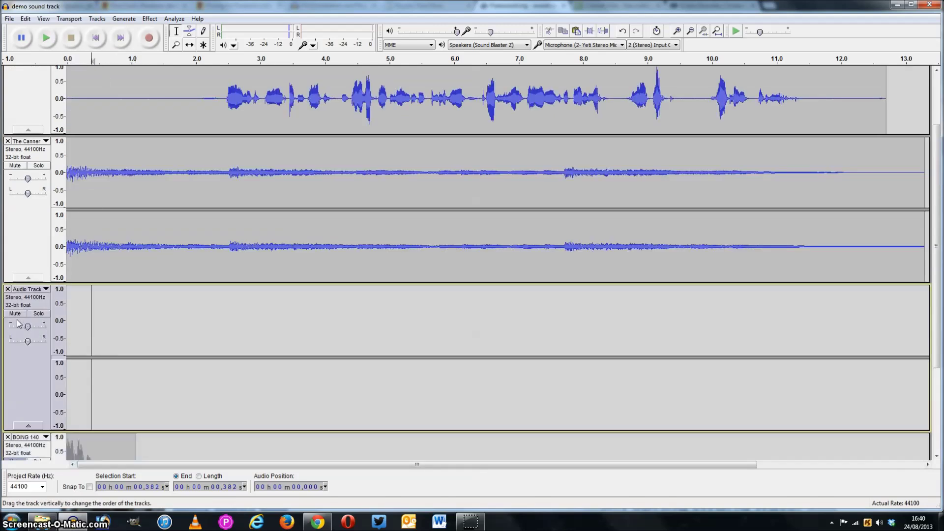
pyautogui.scroll(2, 324, 343)
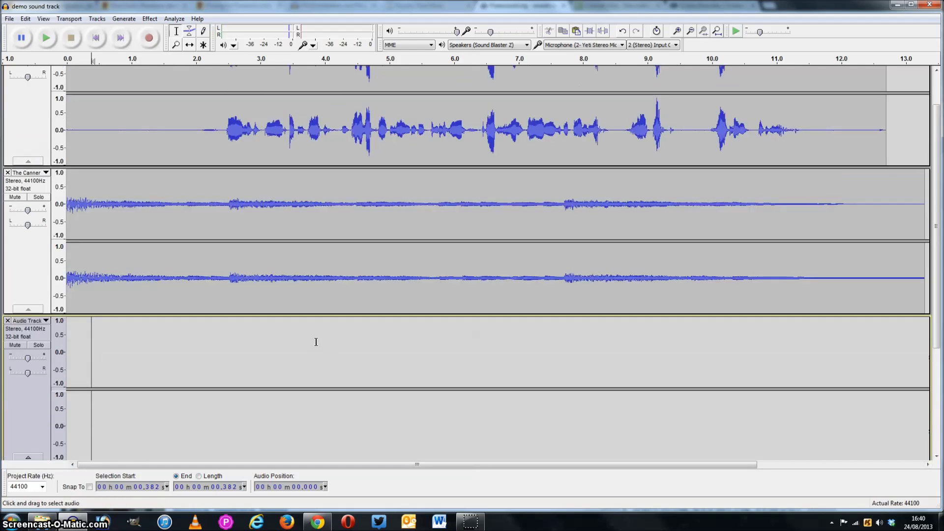
pyautogui.scroll(1, 315, 341)
pyautogui.scroll(-2, 184, 261)
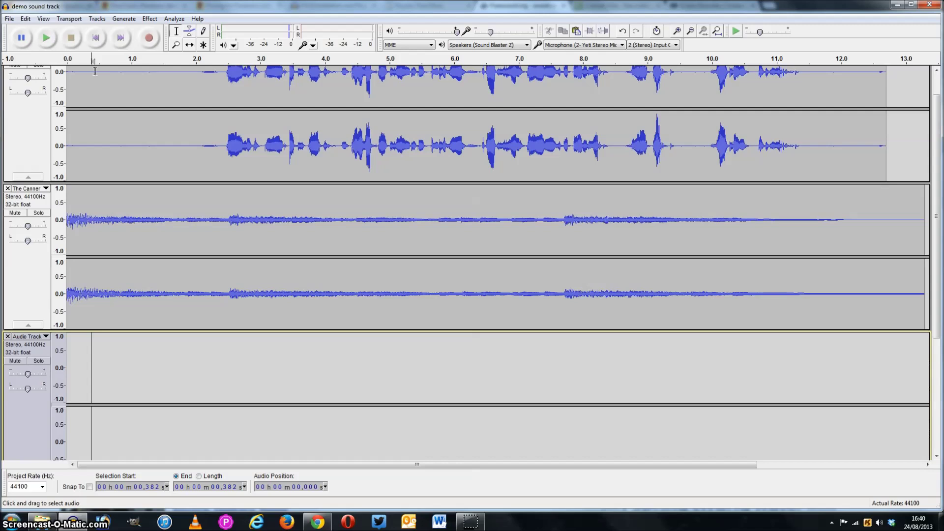
pyautogui.scroll(-1, 99, 362)
pyautogui.click(99, 361)
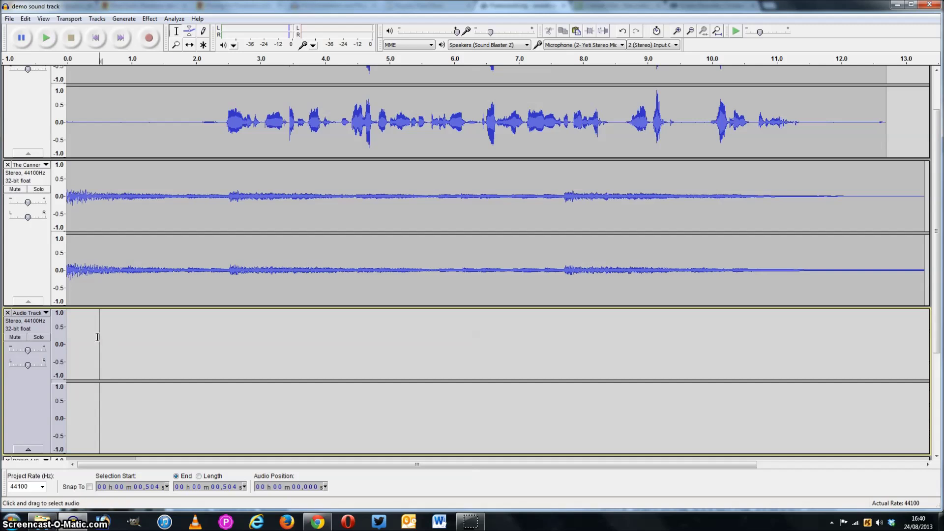
pyautogui.hotkey('ctrl', 'v')
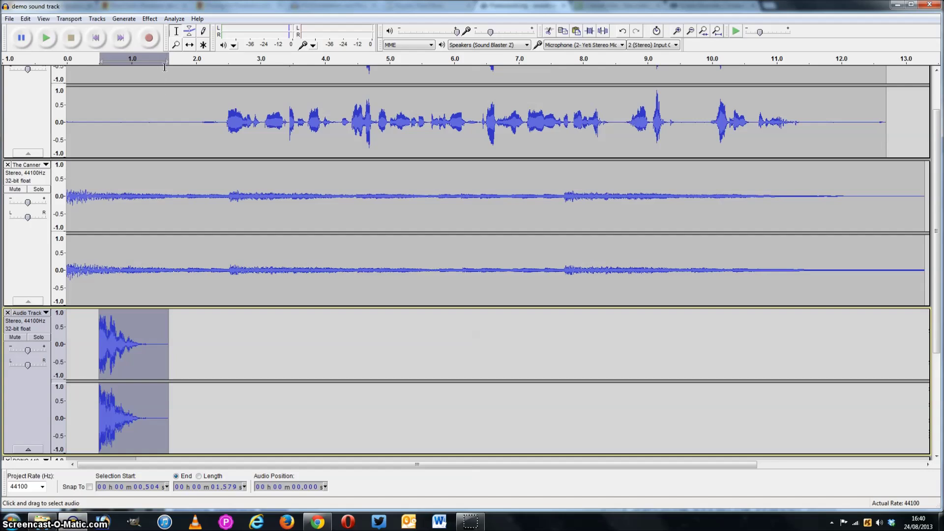
# Paste a second copy of the boing clip into the same stereo track at about 1.5 s
pyautogui.scroll(3, 165, 147)
pyautogui.scroll(-3, 165, 385)
pyautogui.click(165, 386)
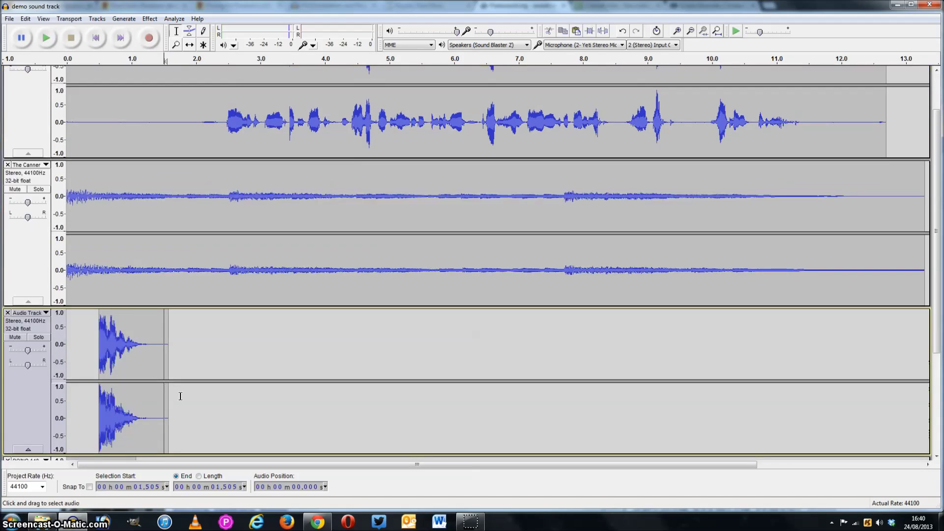
pyautogui.hotkey('ctrl', 'v')
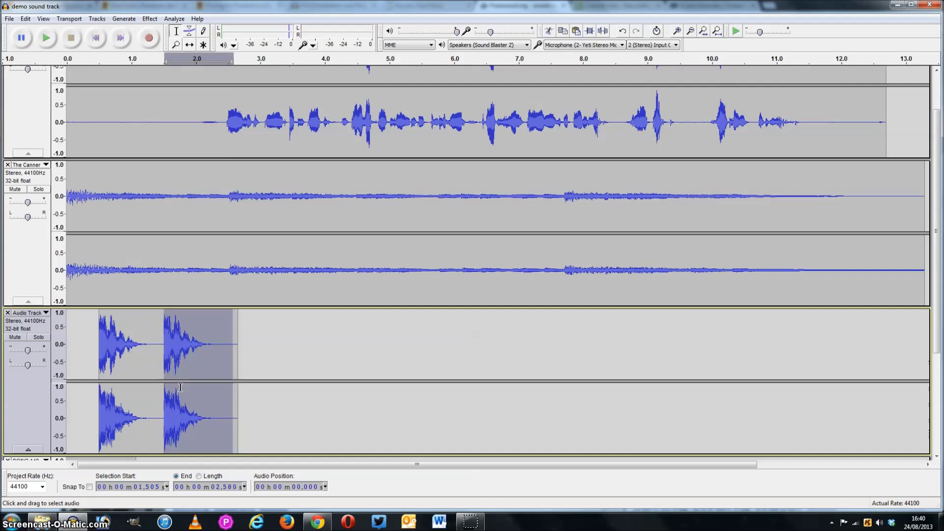
# Paste two more copies of the boing clip into the stereo effects track at about 2.5 s and 3.5 s
pyautogui.click(228, 378)
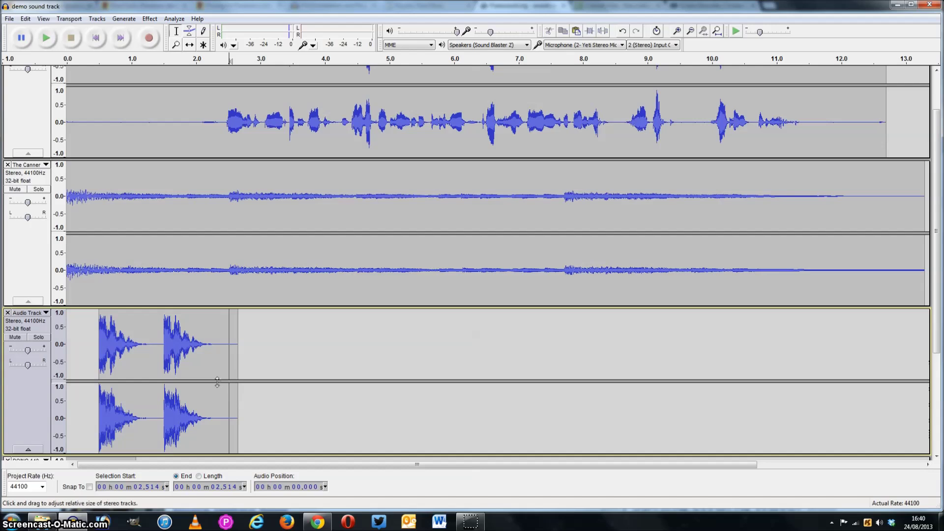
pyautogui.hotkey('ctrl', 'v')
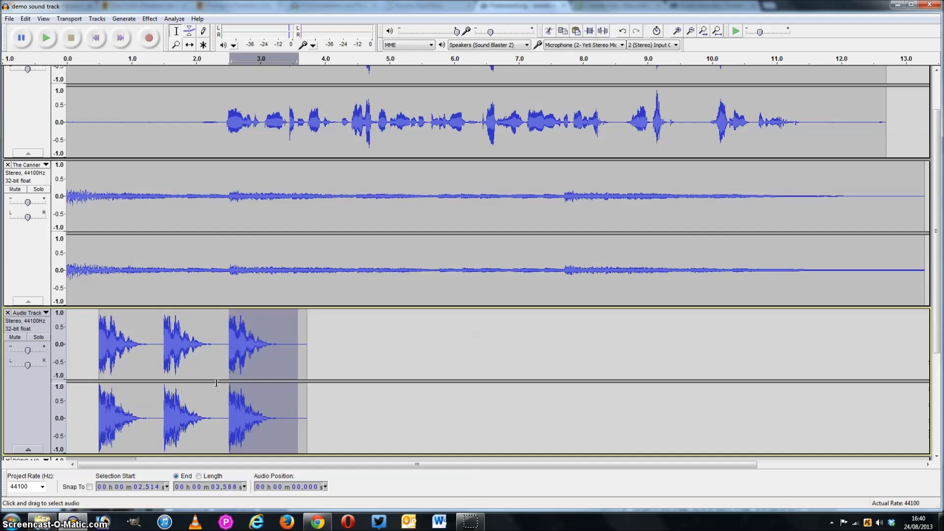
pyautogui.click(301, 358)
pyautogui.click(289, 362)
pyautogui.click(292, 362)
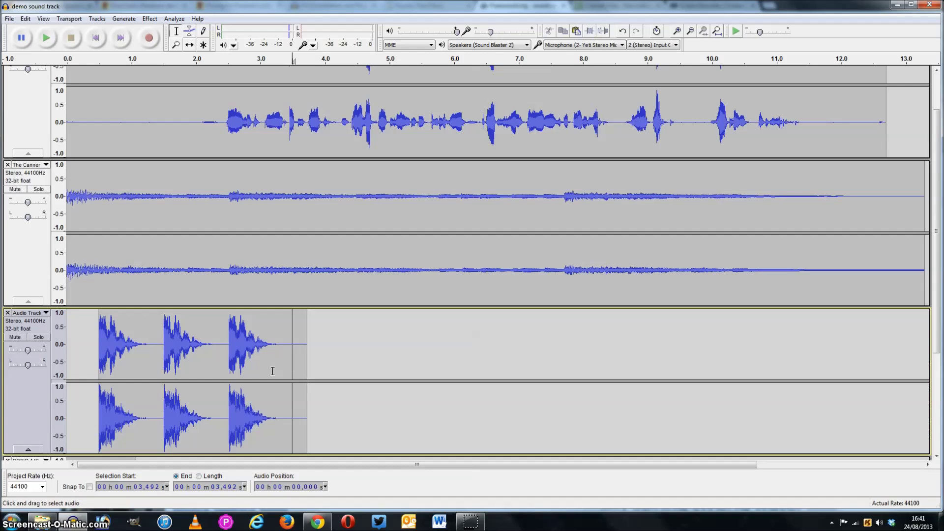
pyautogui.hotkey('ctrl', 'v')
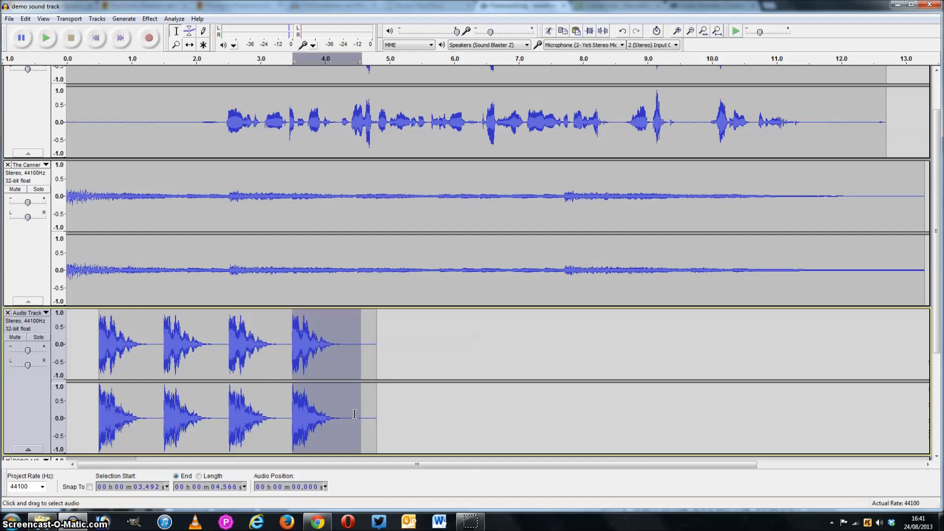
# Continue the boing series in the effects track with three more pasted copies at about 4.5 s, 5.4 s and 6.4 s
pyautogui.click(358, 365)
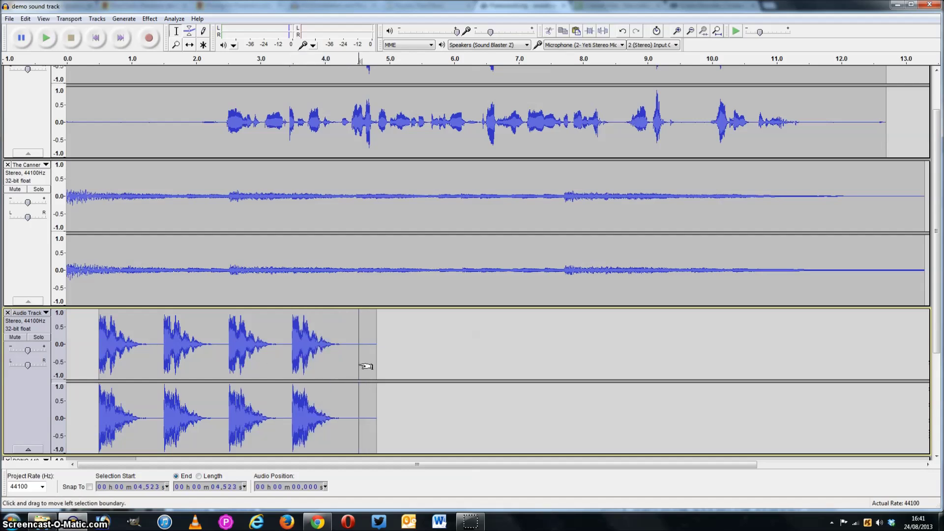
pyautogui.hotkey('ctrl', 'v')
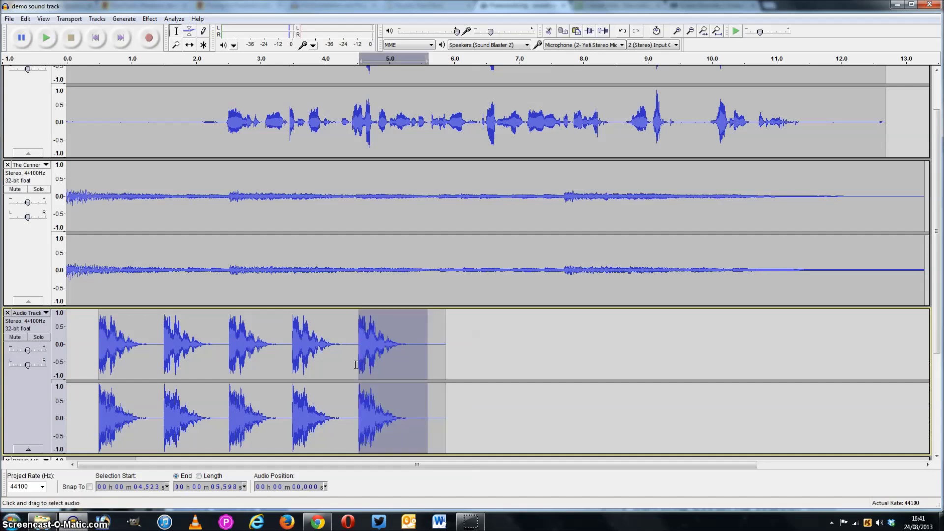
pyautogui.click(418, 378)
pyautogui.hotkey('ctrl', 'v')
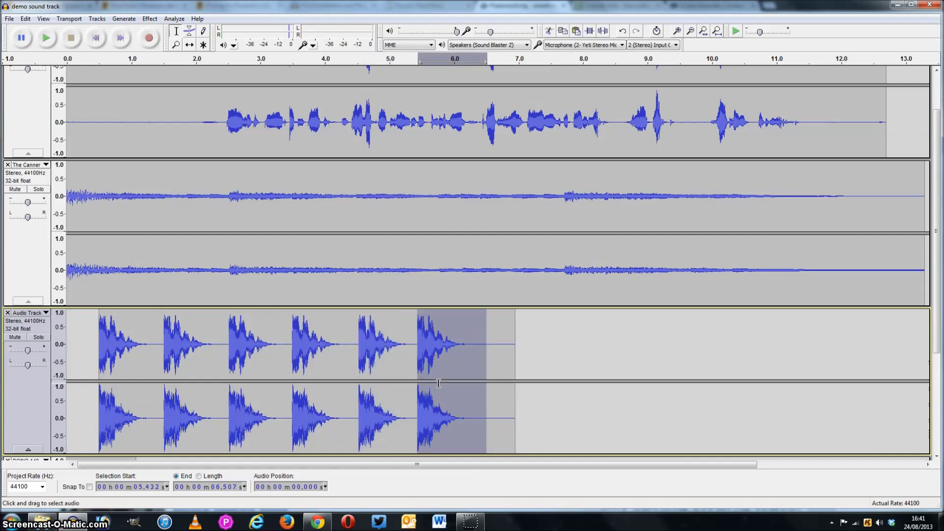
pyautogui.click(483, 367)
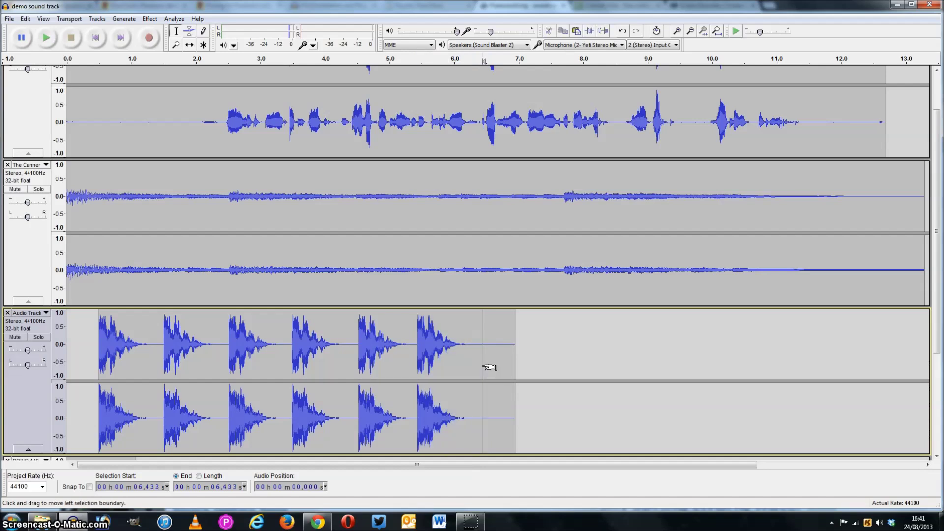
pyautogui.hotkey('ctrl', 'v')
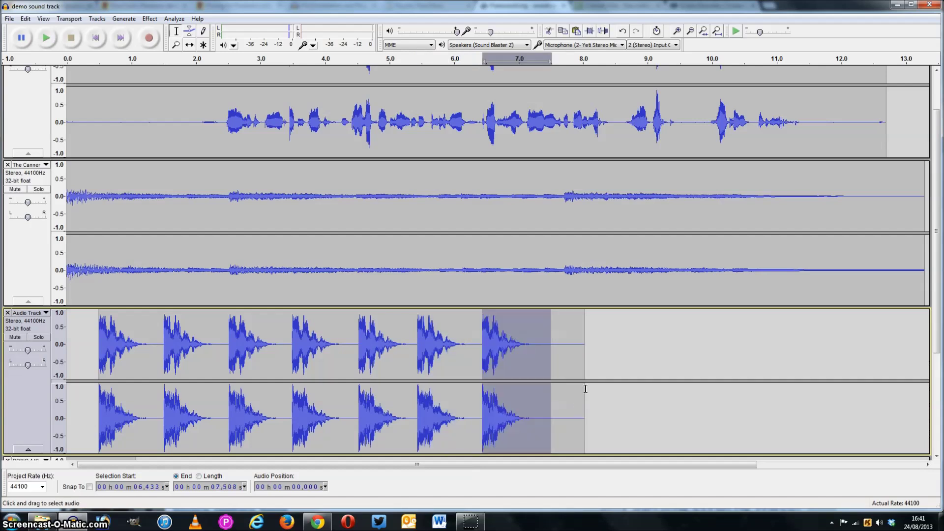
# Paste the final three boing copies into the effects track at about 7.4 s, 8.5 s and 9.5 s
pyautogui.click(548, 349)
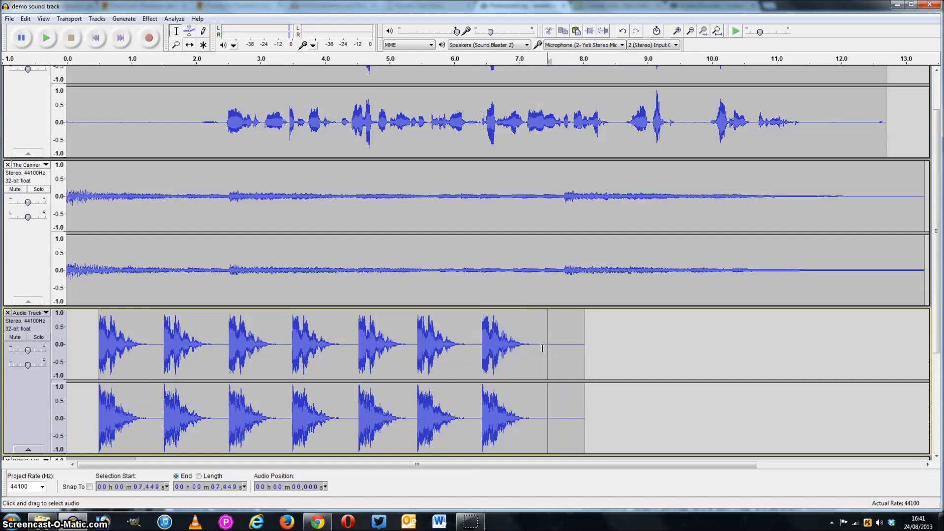
pyautogui.hotkey('ctrl', 'v')
pyautogui.click(613, 345)
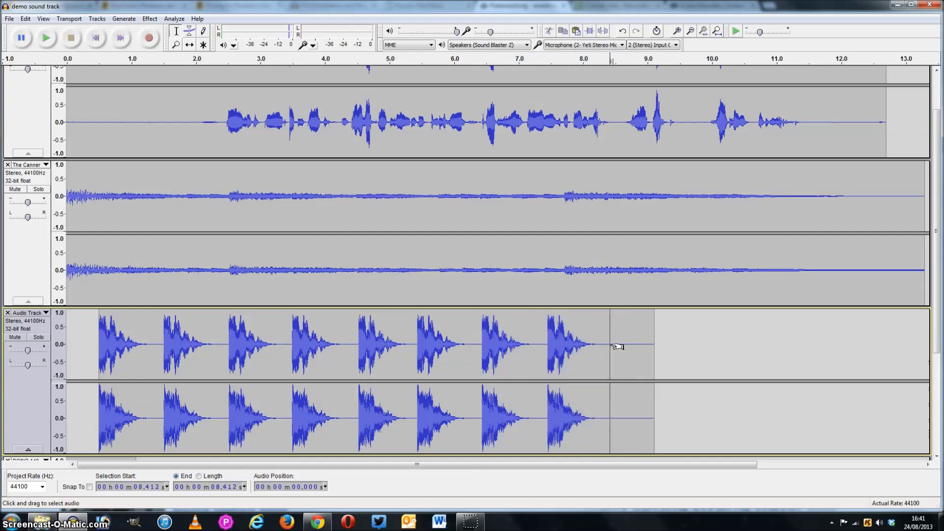
pyautogui.hotkey('ctrl', 'v')
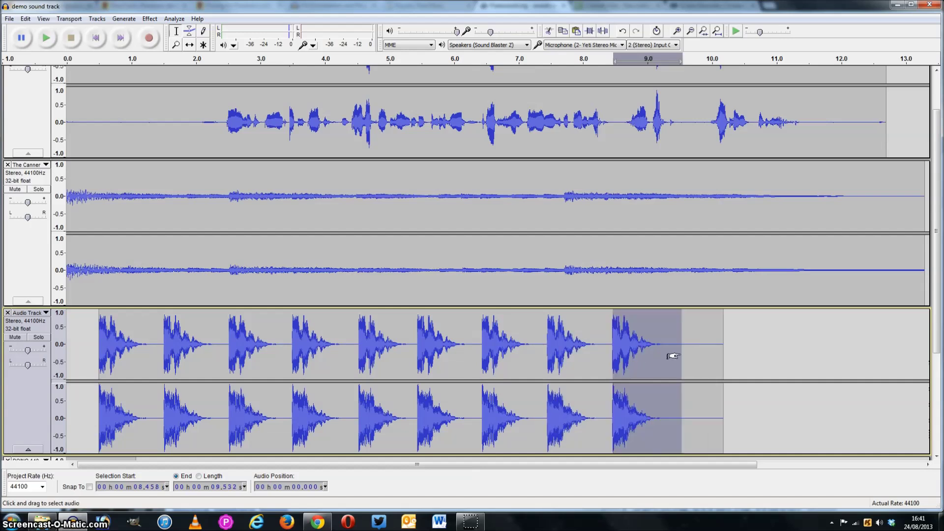
pyautogui.click(676, 340)
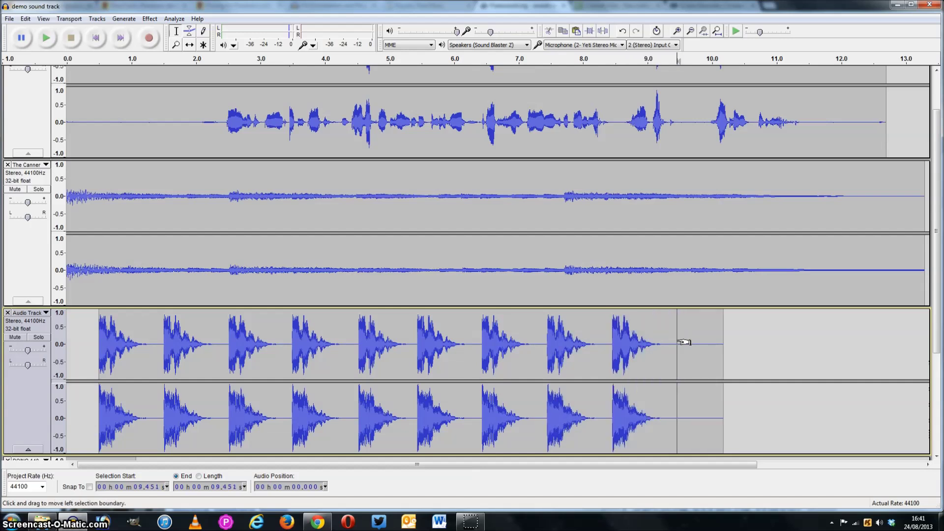
pyautogui.hotkey('ctrl', 'v')
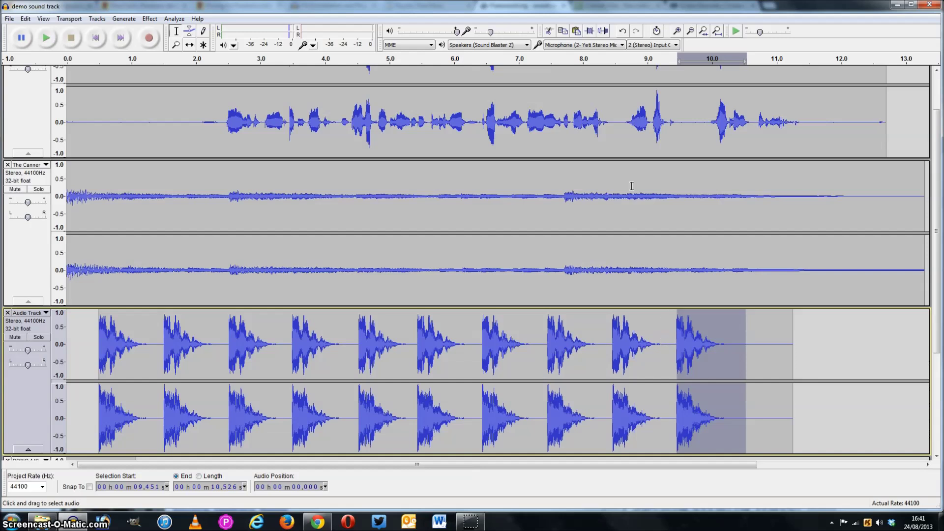
# Import the POPS mouth-pop sound effect from the SFX folder as another track, making a copy of the file before editing
pyautogui.moveTo(562, 464); pyautogui.dragTo(670, 469)
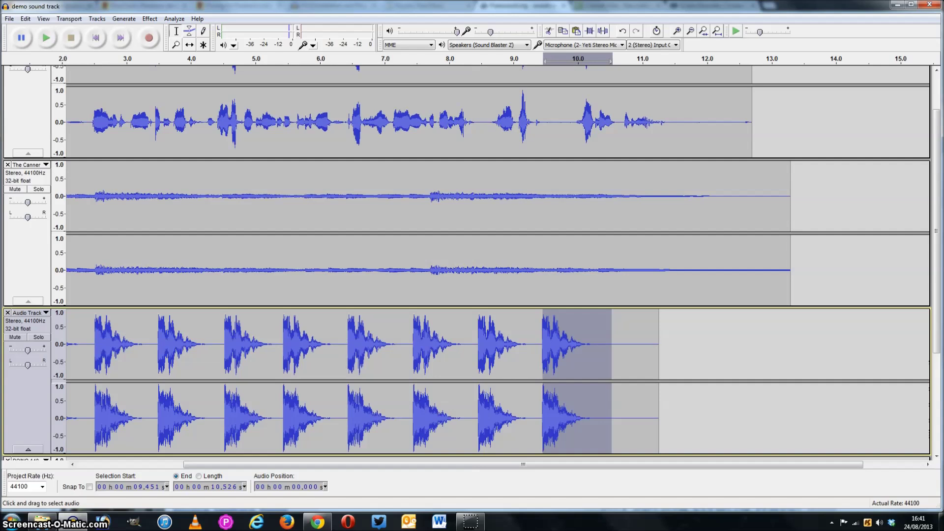
pyautogui.click(9, 19)
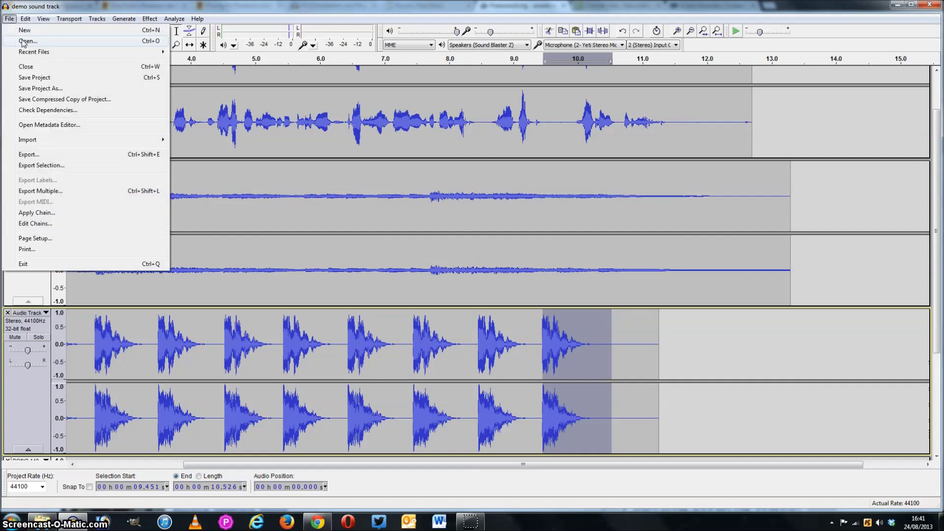
pyautogui.moveTo(132, 139)
pyautogui.click(244, 143)
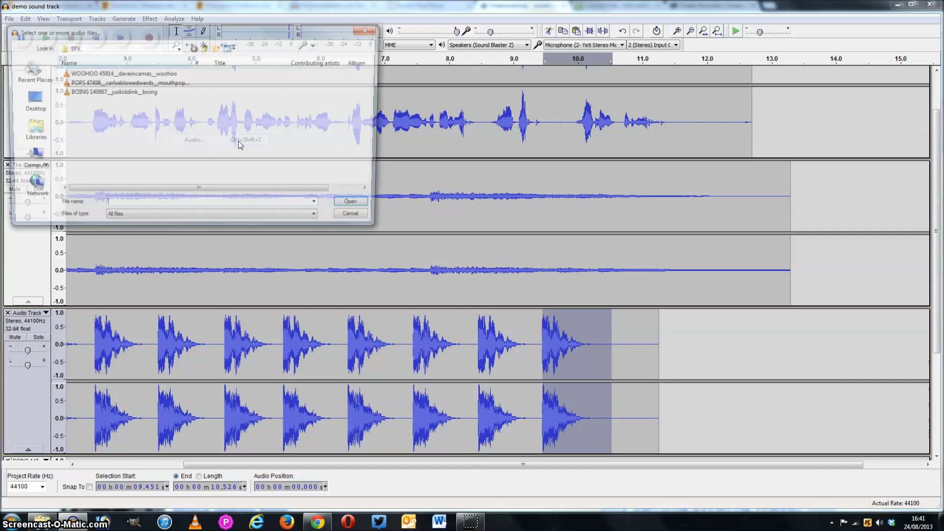
pyautogui.doubleClick(85, 83)
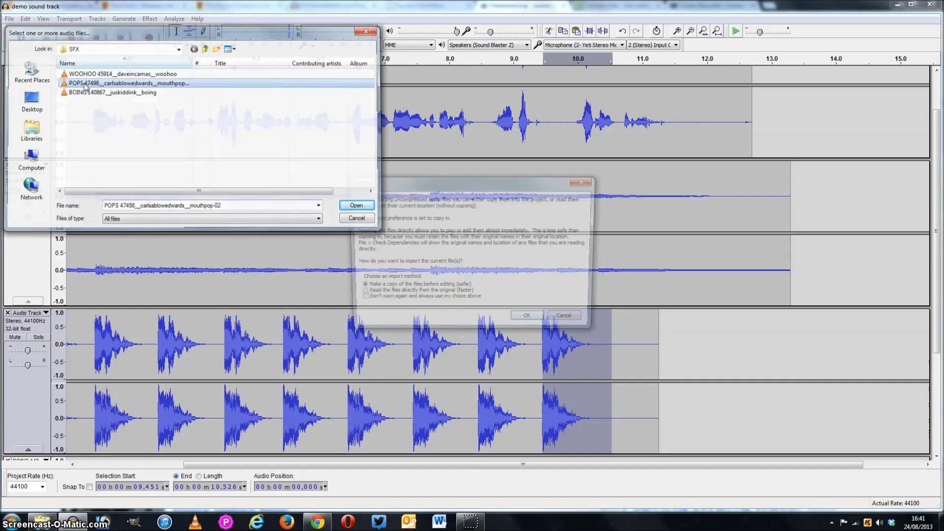
pyautogui.click(531, 322)
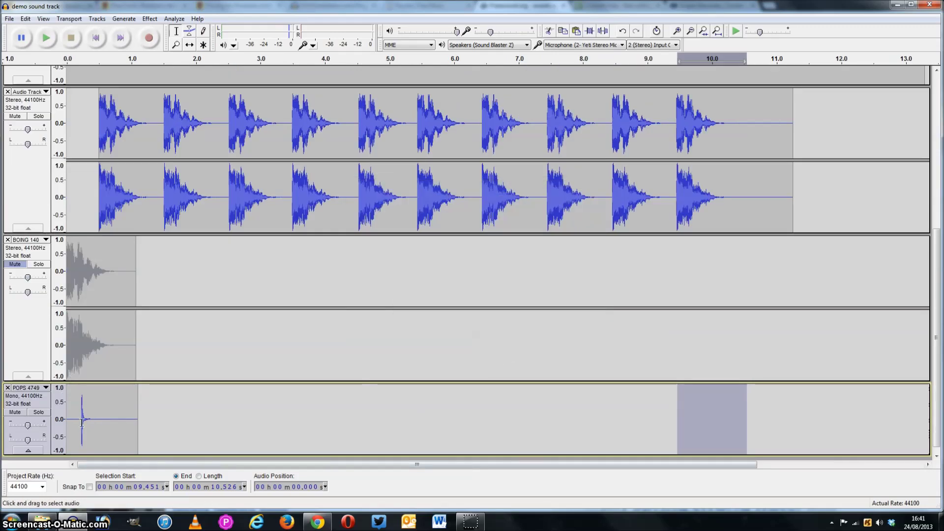
# Select and copy the short pop between about 0.2 s and 0.4 s, and mute the POPS track
pyautogui.moveTo(80, 419); pyautogui.dragTo(91, 421)
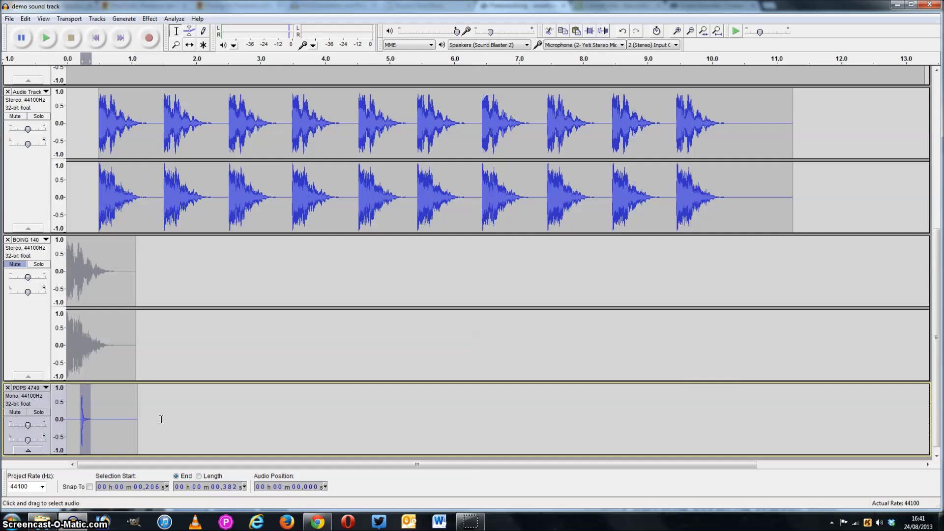
pyautogui.scroll(5, 530, 341)
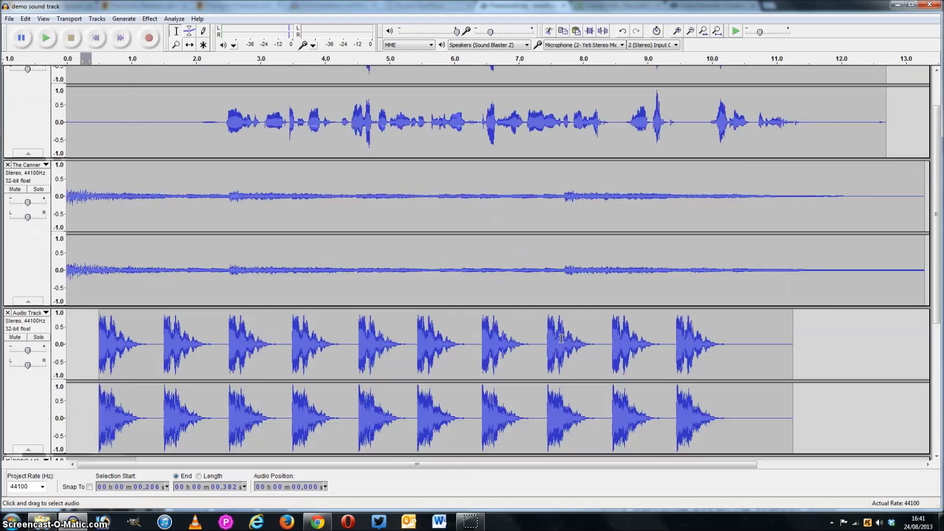
pyautogui.scroll(-5, 446, 355)
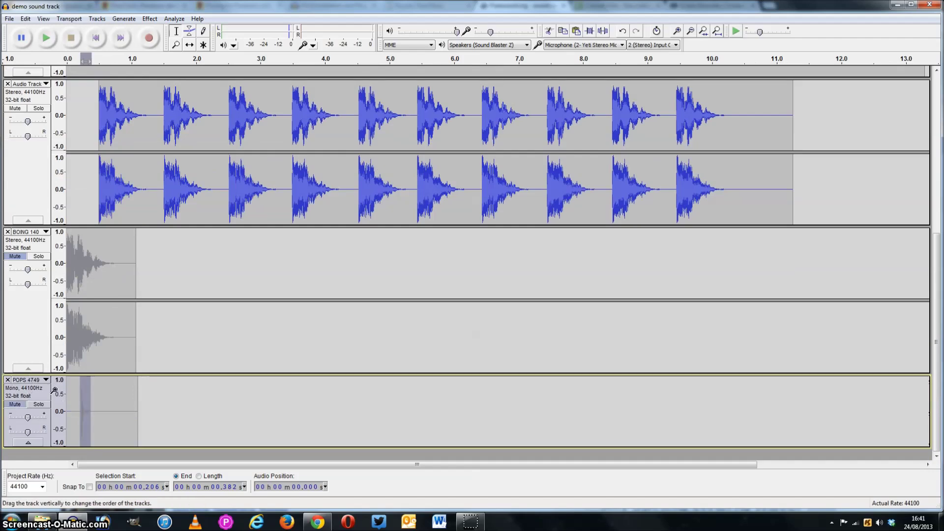
# Paste the pop into the boing effects track after the last boing, at about 10.6 s
pyautogui.scroll(6, 565, 331)
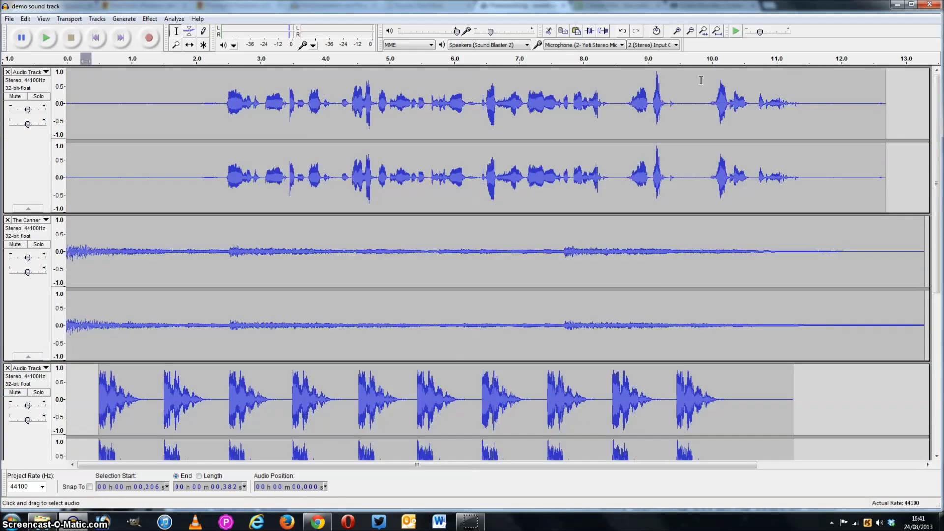
pyautogui.click(750, 385)
pyautogui.click(752, 386)
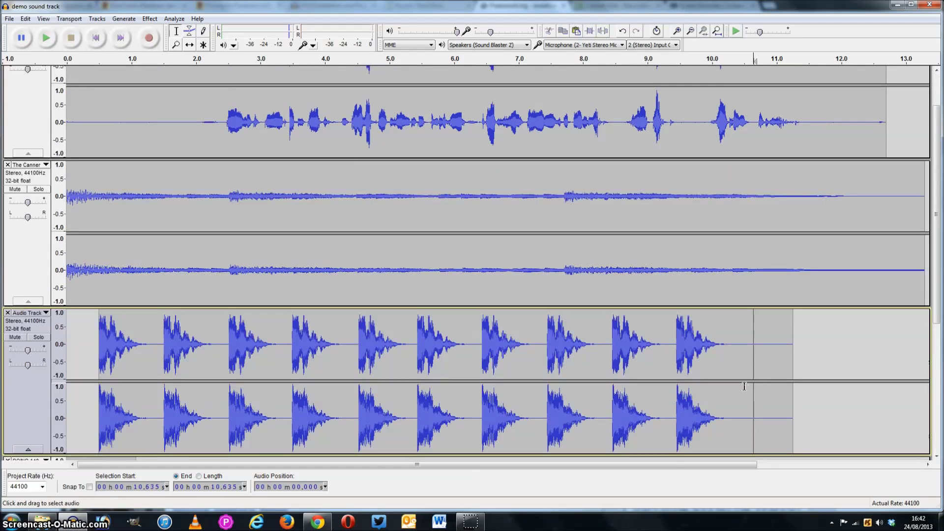
pyautogui.hotkey('ctrl', 'v')
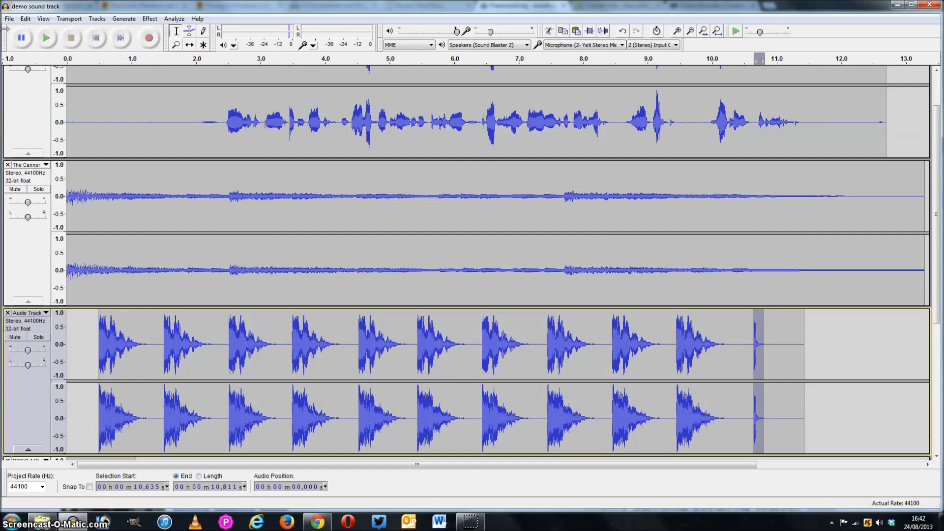
# Import the WOOHOO sound effect from the SFX folder as another track, making a copy of the file before editing
pyautogui.click(9, 19)
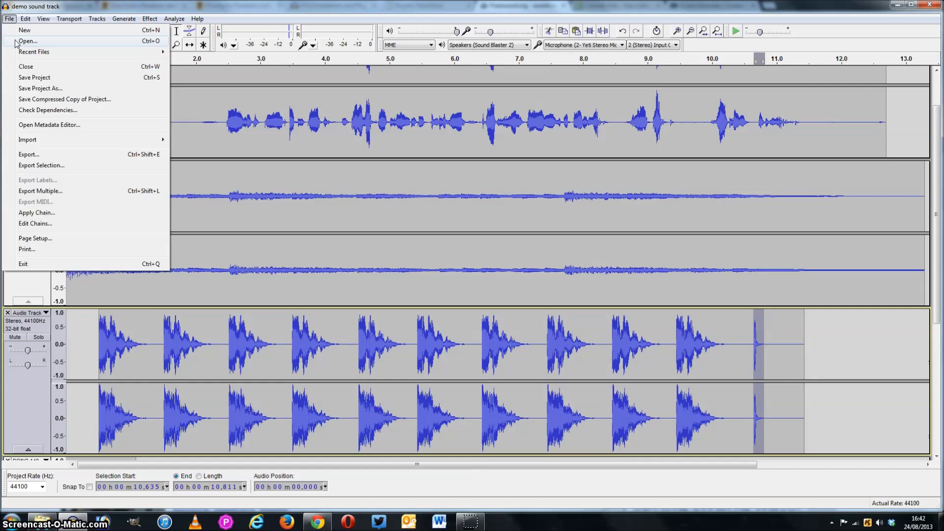
pyautogui.moveTo(63, 141)
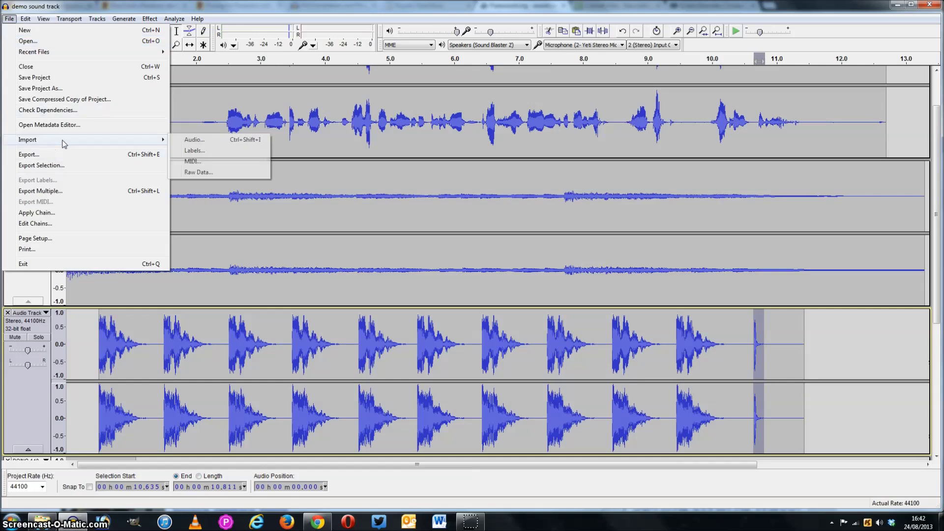
pyautogui.click(202, 141)
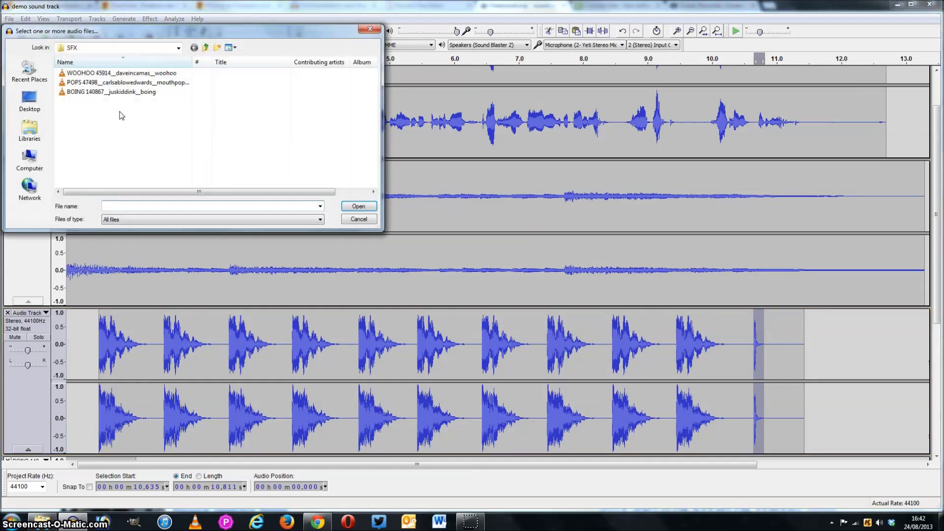
pyautogui.hotkey('ctrl', 'a')
pyautogui.press('Return')
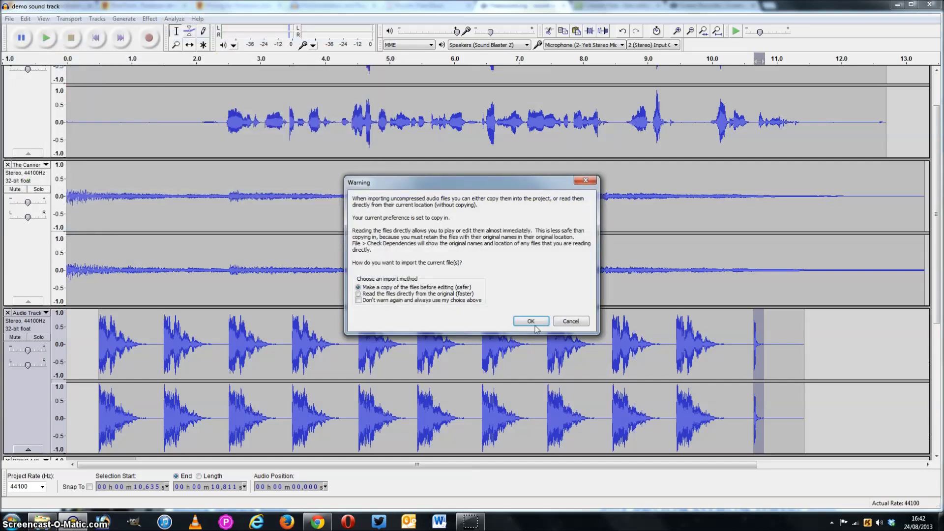
pyautogui.press('Return')
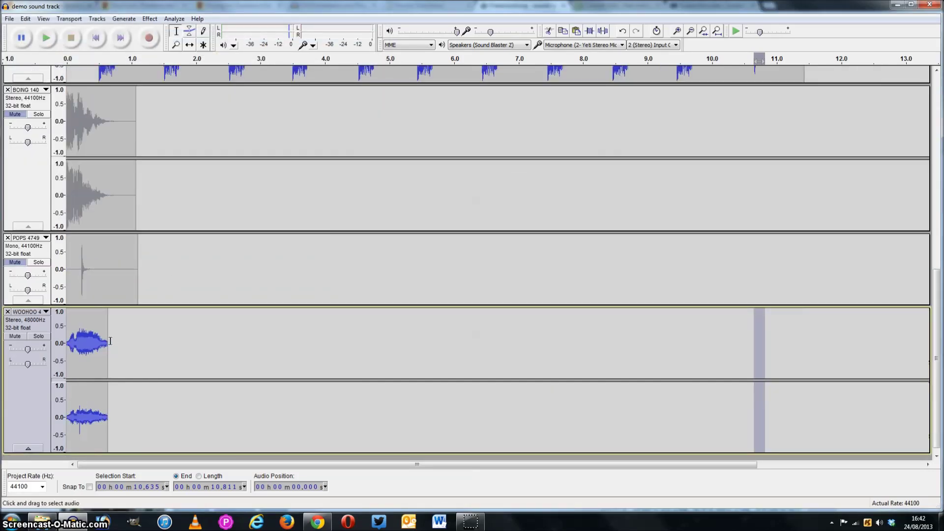
# Select the whole woohoo clip and mute its track
pyautogui.moveTo(108, 344); pyautogui.dragTo(64, 343)
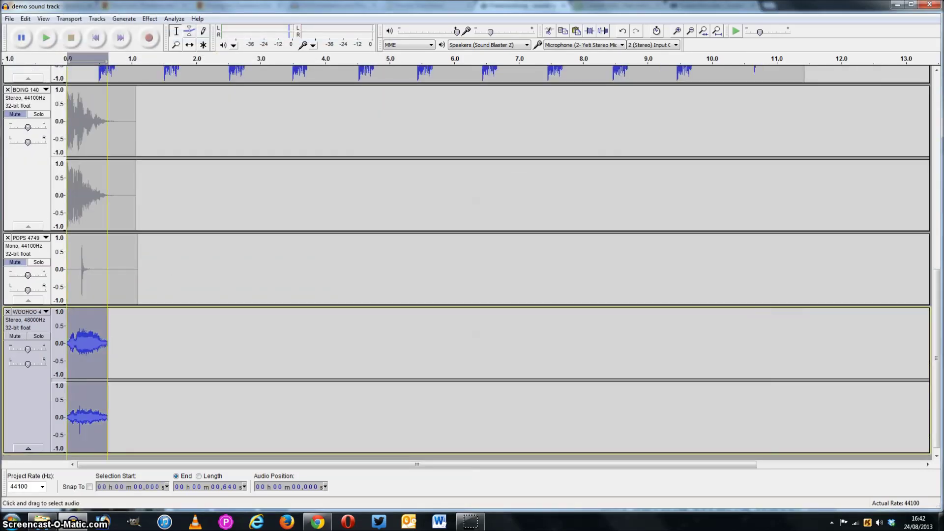
pyautogui.click(11, 336)
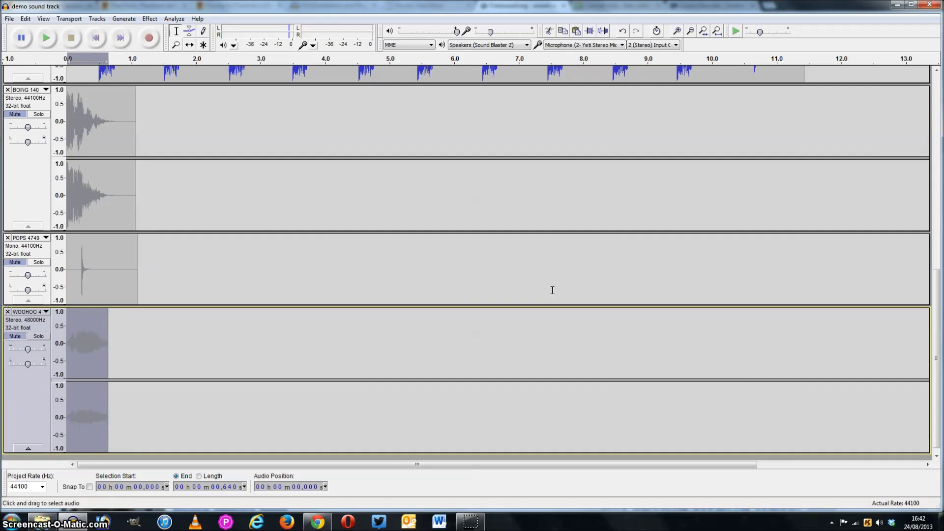
# Paste the woohoo clip into the effects track just after the pop's silence, at about 11.5 s
pyautogui.scroll(6, 552, 290)
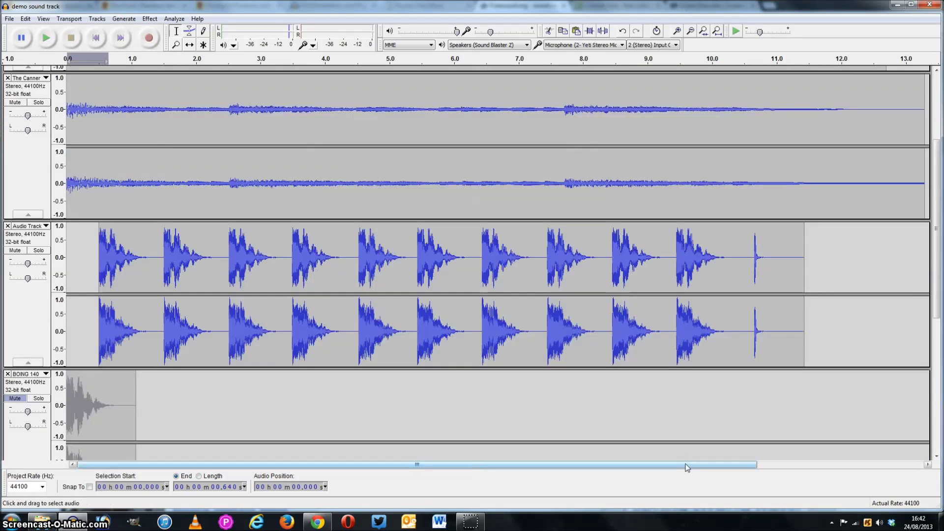
pyautogui.moveTo(685, 464); pyautogui.dragTo(718, 465)
pyautogui.moveTo(605, 467); pyautogui.dragTo(718, 462)
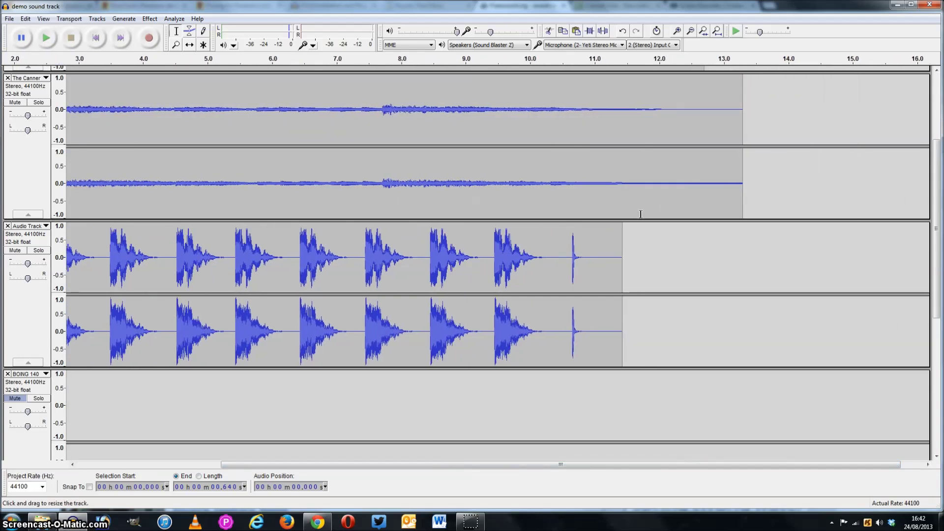
pyautogui.click(612, 261)
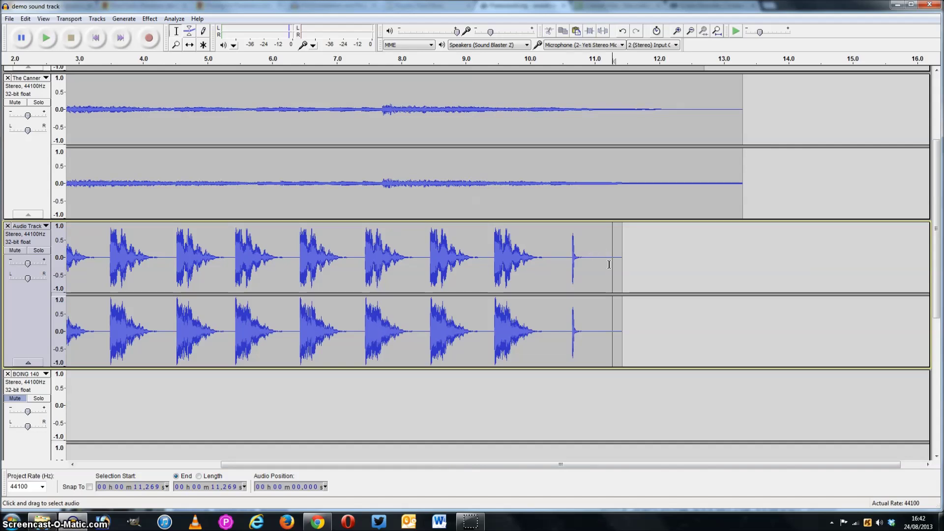
pyautogui.click(634, 230)
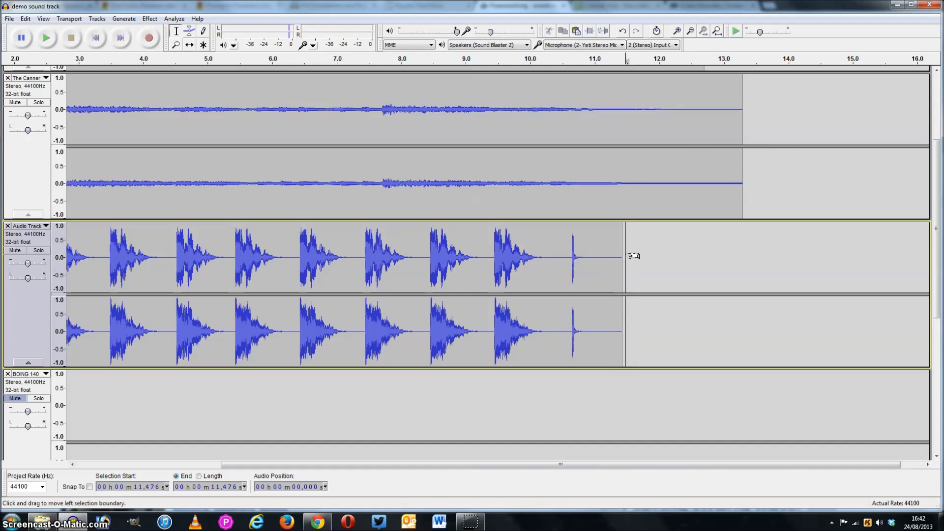
pyautogui.click(628, 257)
pyautogui.scroll(3, 639, 256)
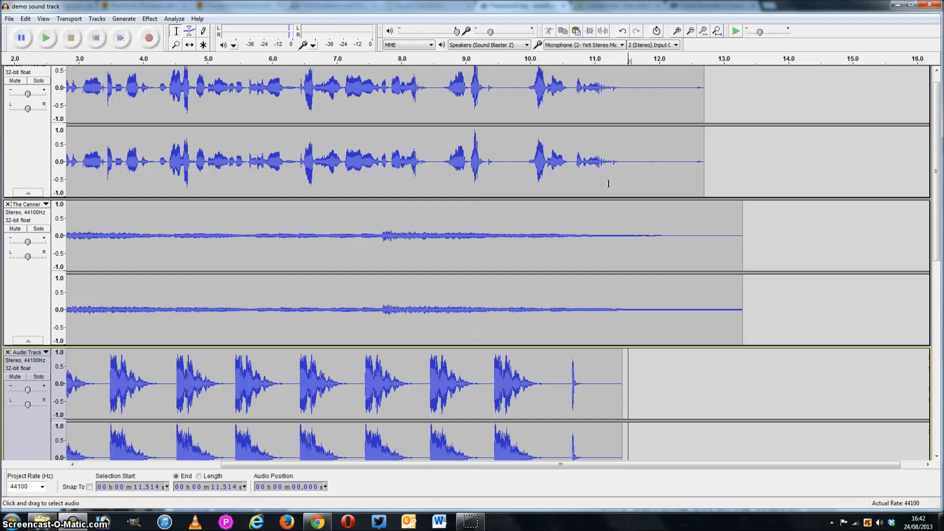
pyautogui.click(622, 349)
pyautogui.scroll(-1, 653, 217)
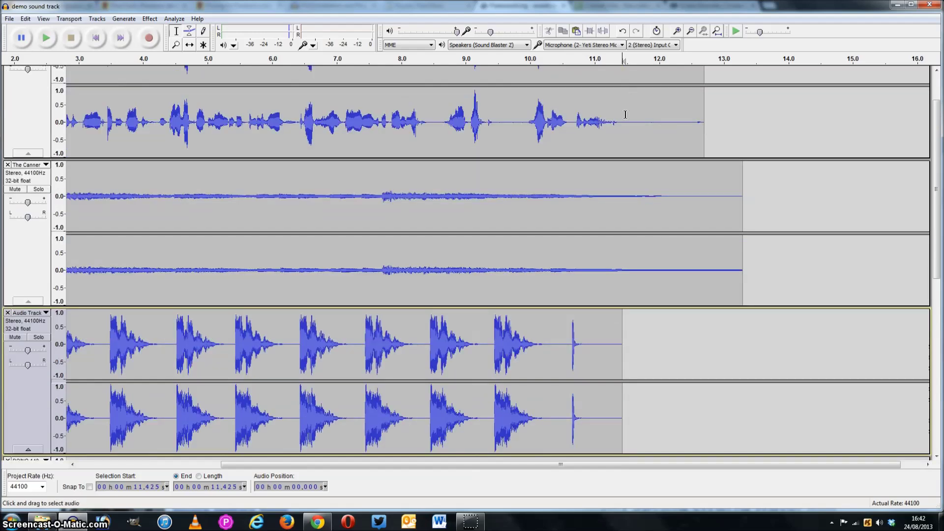
pyautogui.click(626, 352)
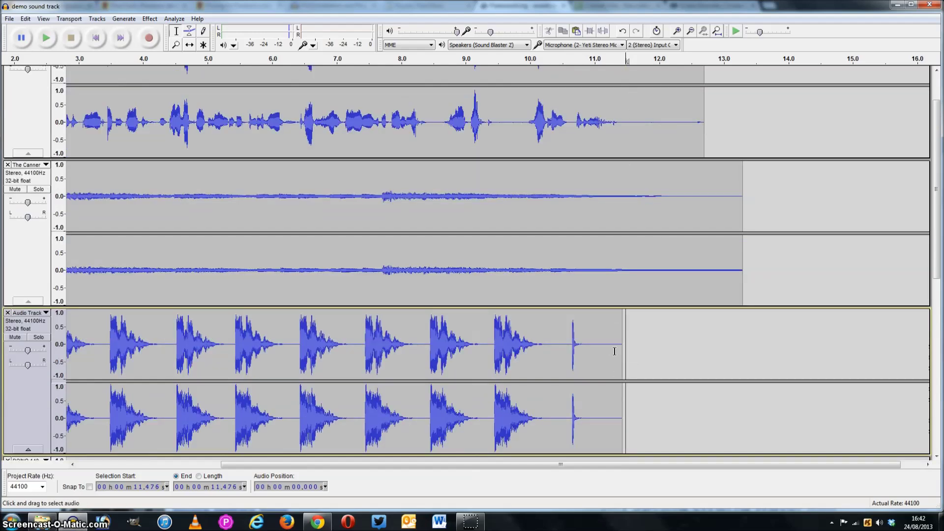
pyautogui.hotkey('ctrl', 'v')
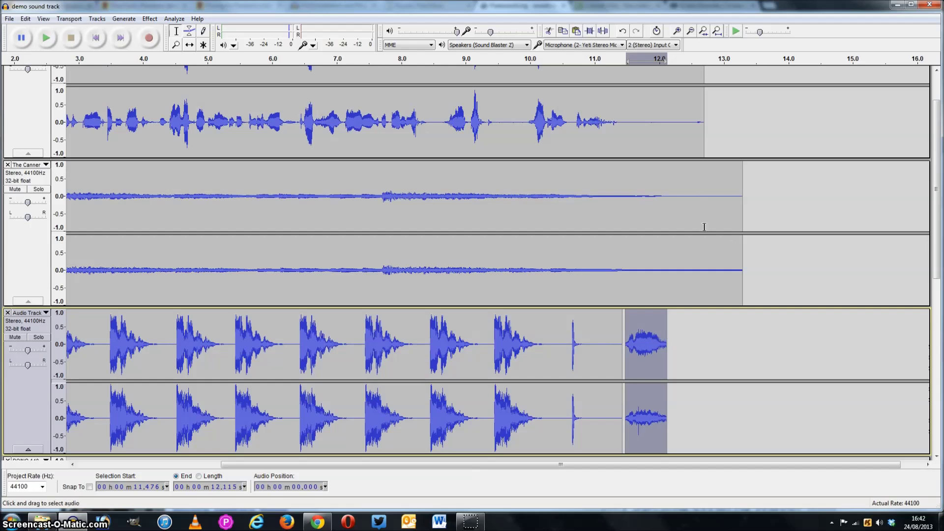
# Play the complete mix back from the start of the project to check the timing of the effects
pyautogui.scroll(3, 698, 214)
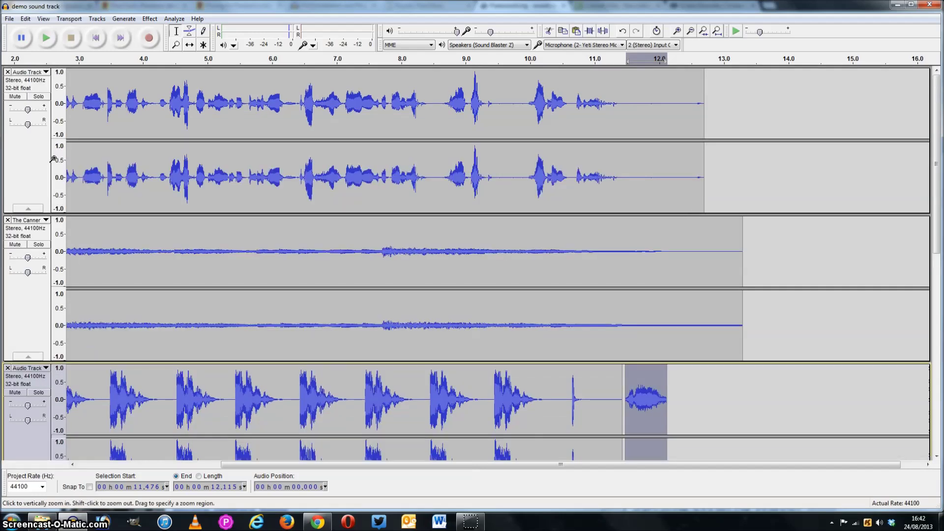
pyautogui.scroll(-5, 299, 273)
pyautogui.scroll(4, 299, 272)
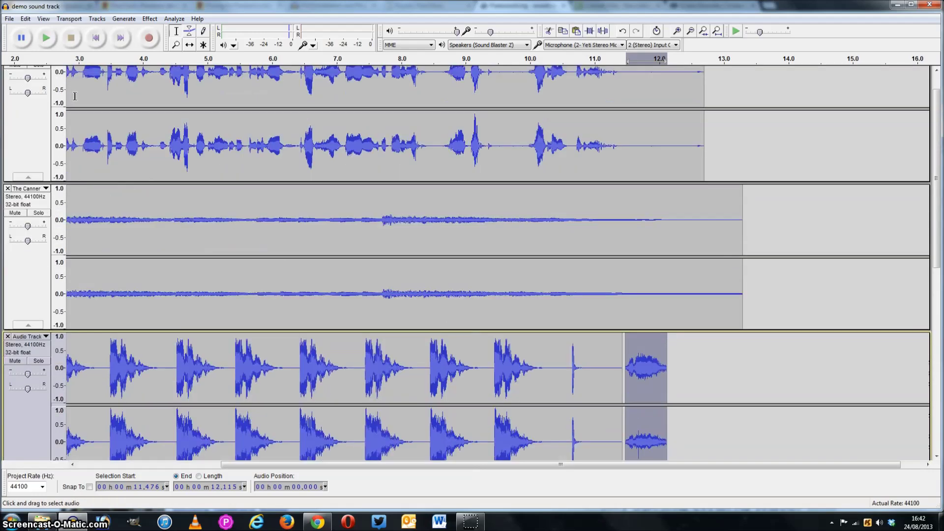
pyautogui.click(96, 38)
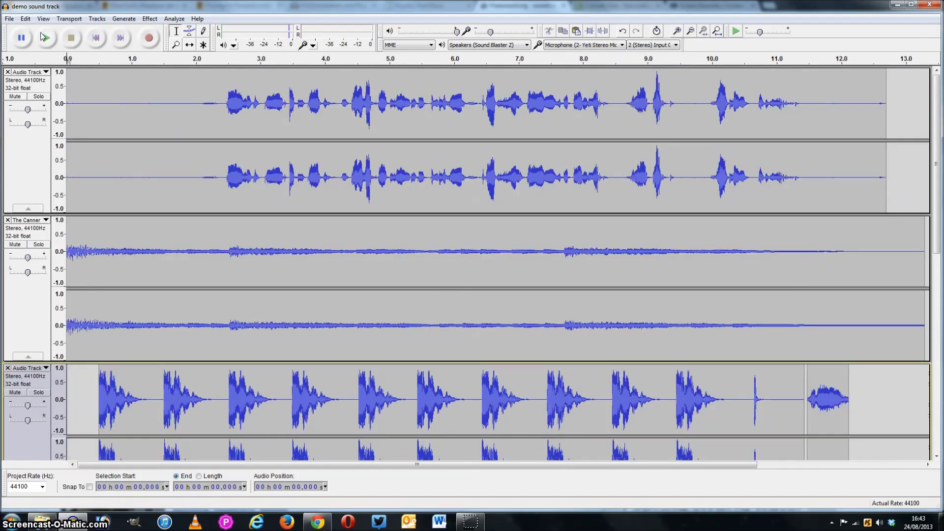
pyautogui.click(46, 40)
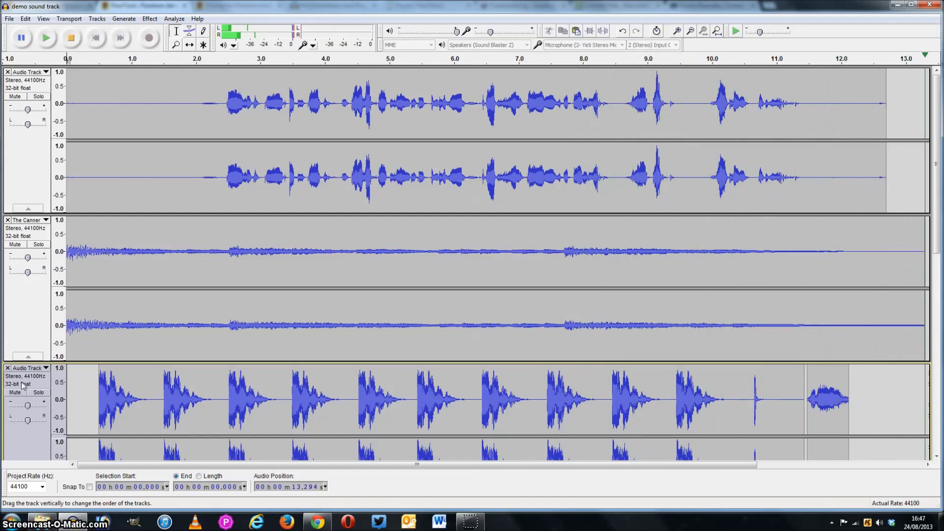
# Lower the effects track's gain slightly to balance it against the voice and music
pyautogui.scroll(-1, 42, 400)
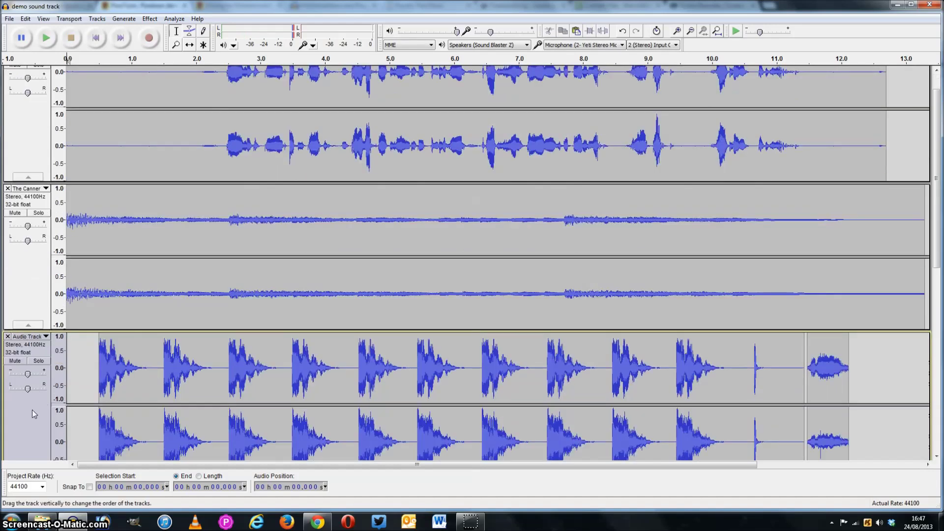
pyautogui.moveTo(28, 375); pyautogui.dragTo(22, 375)
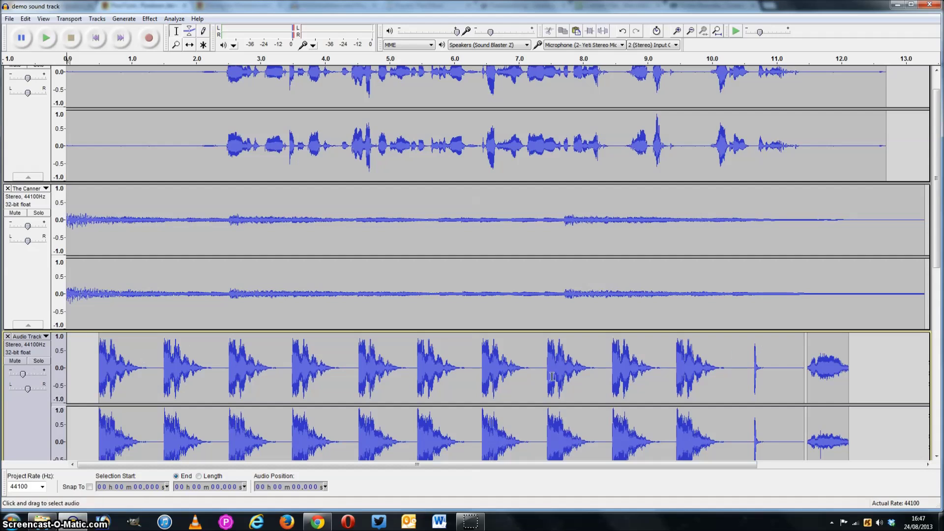
pyautogui.moveTo(227, 370); pyautogui.dragTo(277, 369)
pyautogui.scroll(-1, 277, 370)
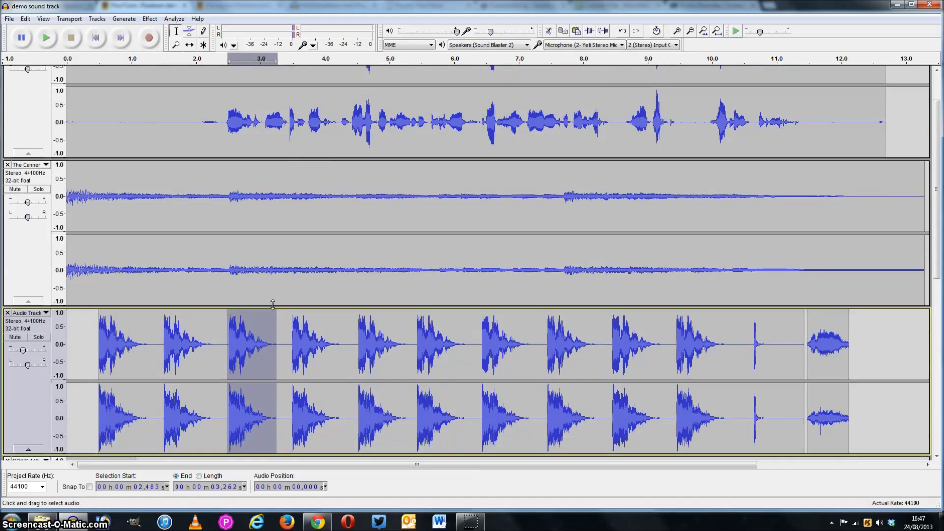
pyautogui.click(153, 21)
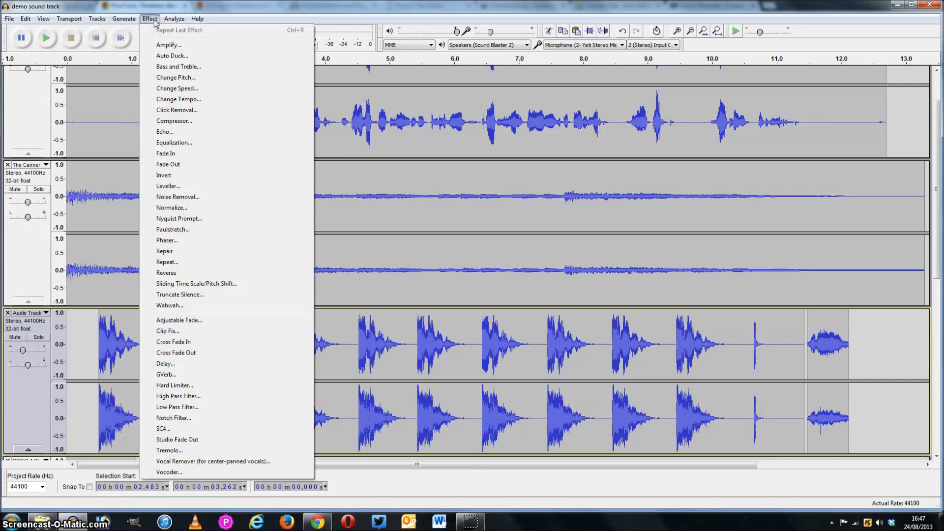
pyautogui.click(164, 45)
pyautogui.moveTo(472, 250); pyautogui.dragTo(493, 248)
pyautogui.click(520, 298)
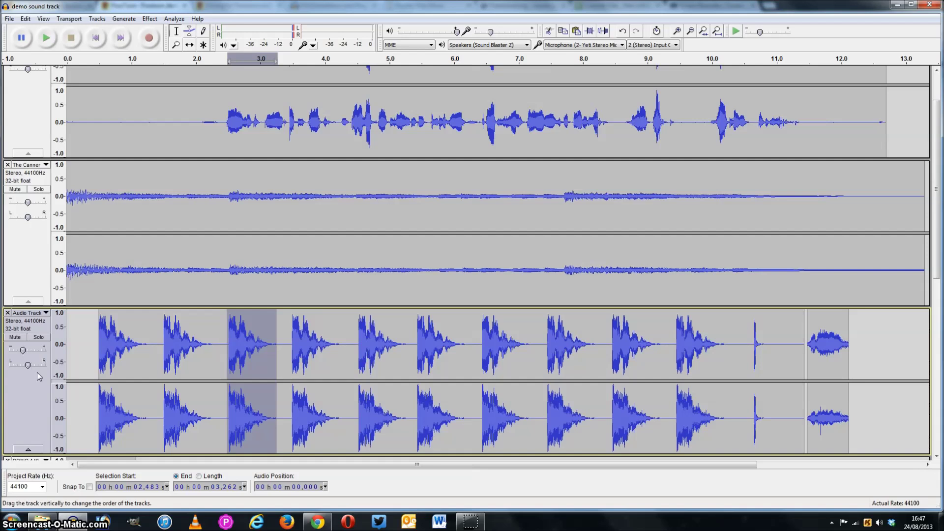
# Play a short stretch of the mix from the start to check the effects level, and stop playback
pyautogui.click(67, 59)
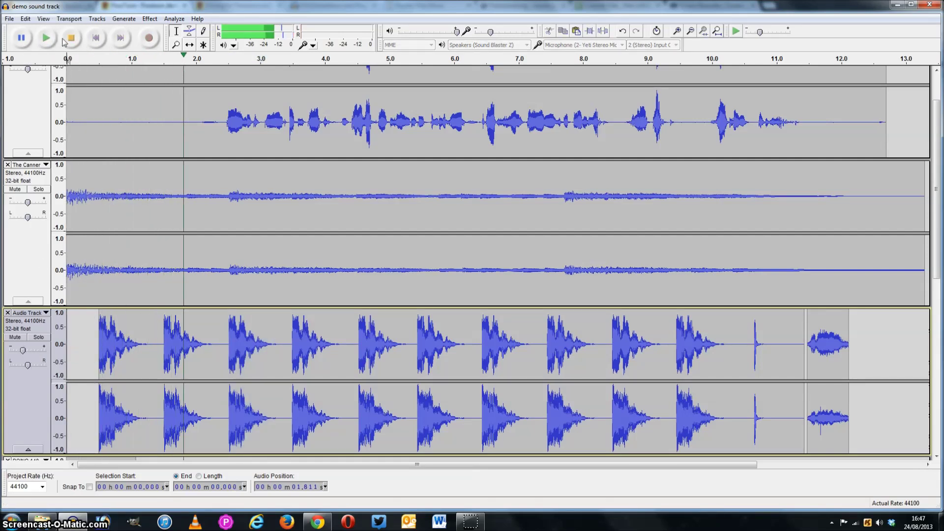
pyautogui.click(70, 40)
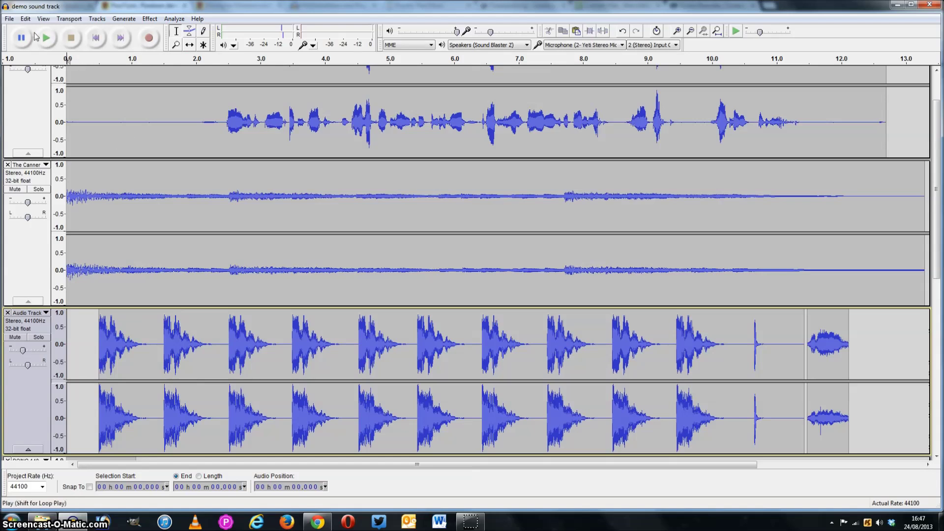
# Try to export the mix as an MP3 named "demo sound track", accepting the stereo mix-down and the metadata
pyautogui.click(9, 19)
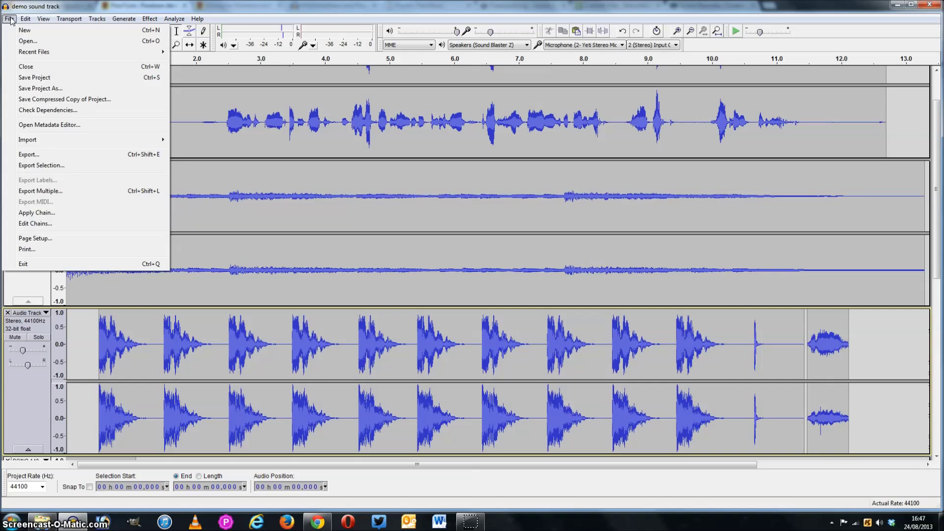
pyautogui.click(44, 156)
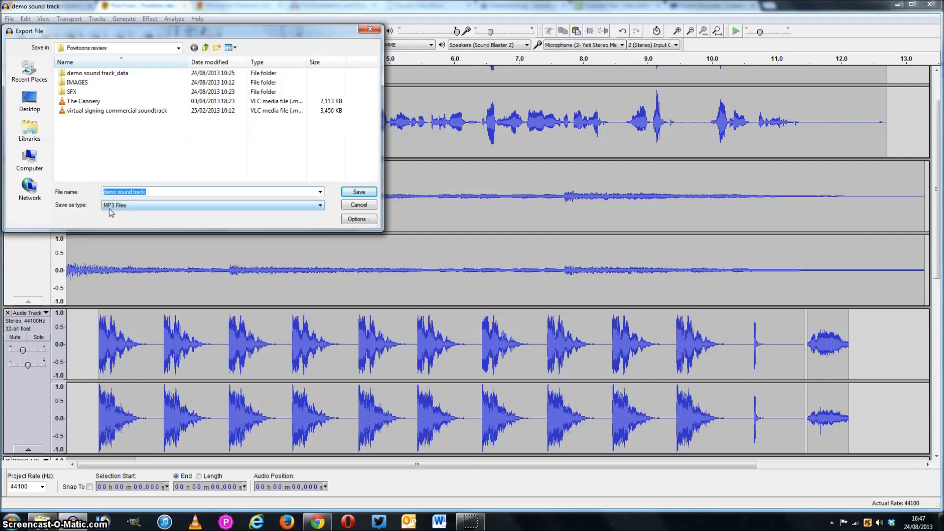
pyautogui.click(358, 192)
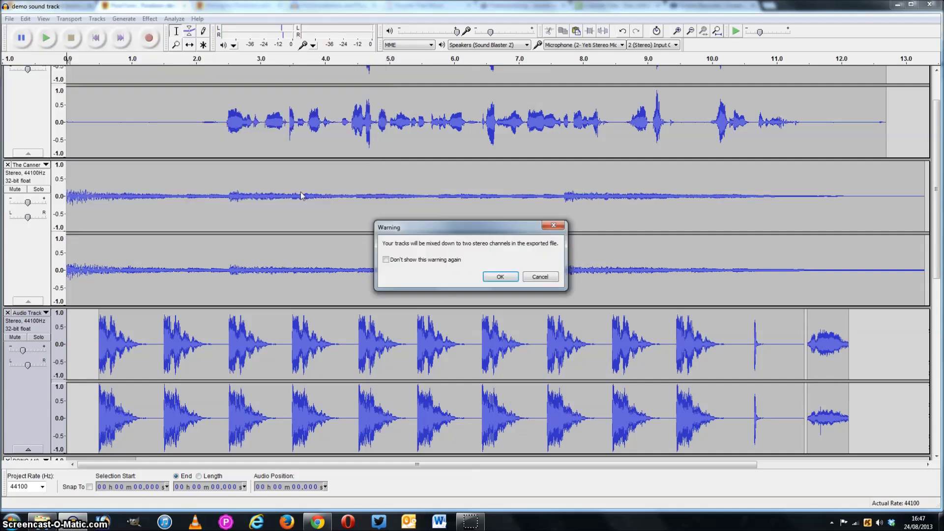
pyautogui.click(497, 277)
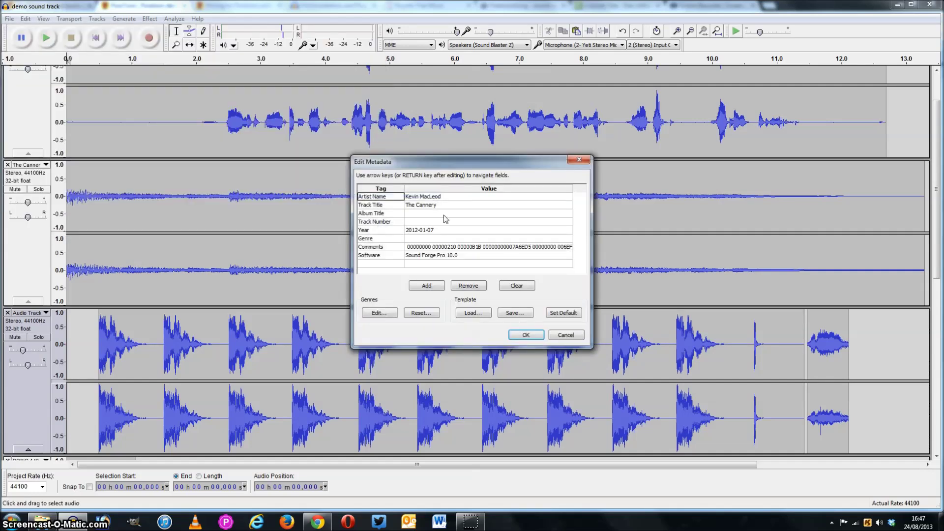
pyautogui.click(535, 338)
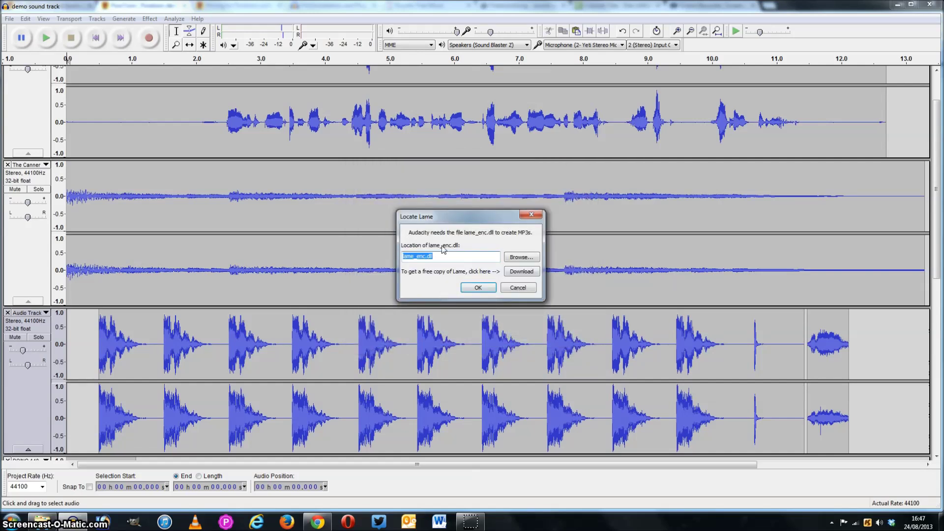
# View the LAME MP3 encoder installation instructions in Chrome, return to Audacity and abandon the MP3 export
pyautogui.click(317, 521)
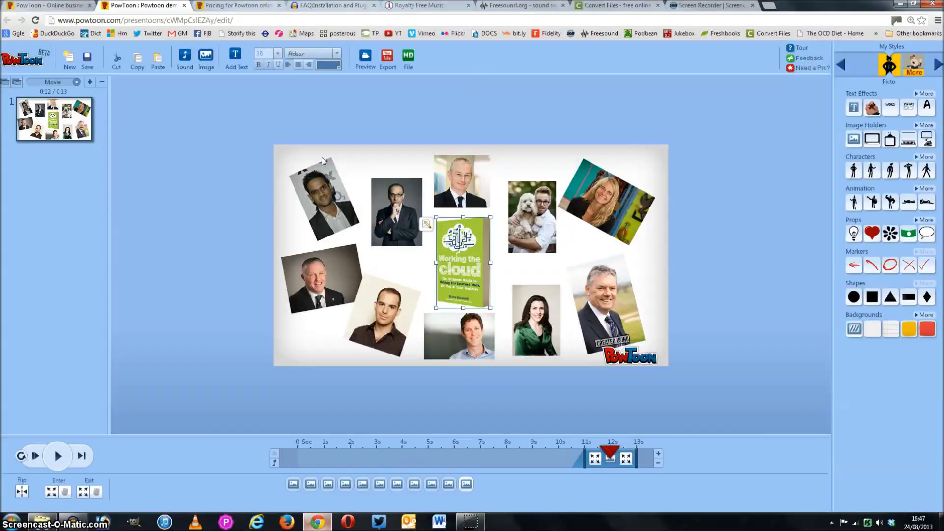
pyautogui.click(328, 6)
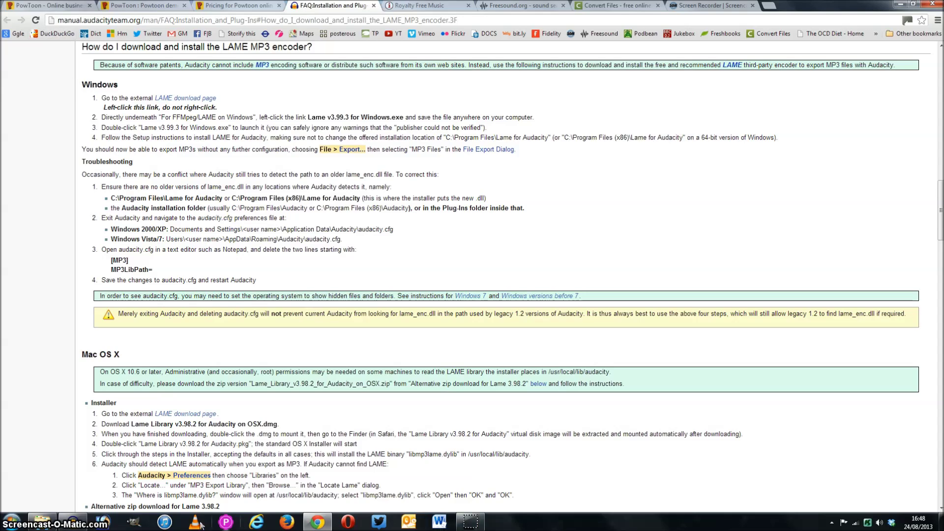
pyautogui.click(73, 522)
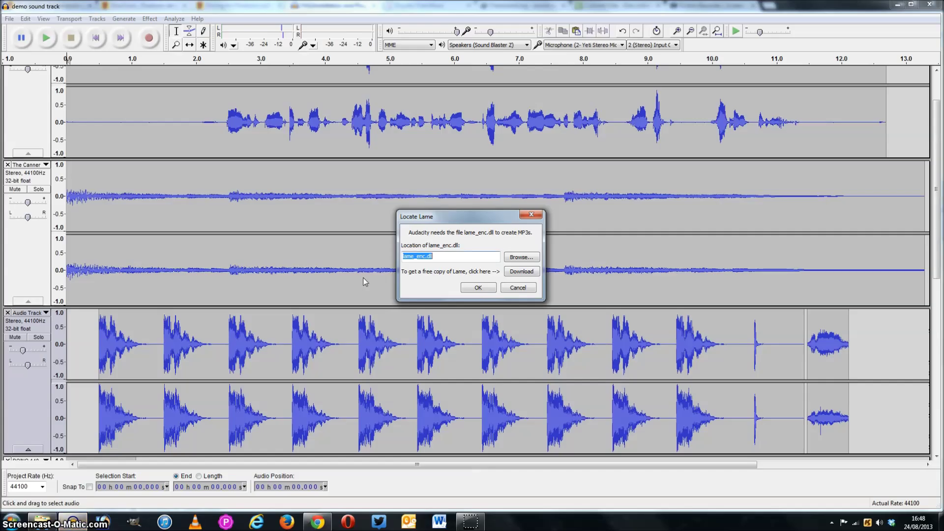
pyautogui.click(521, 289)
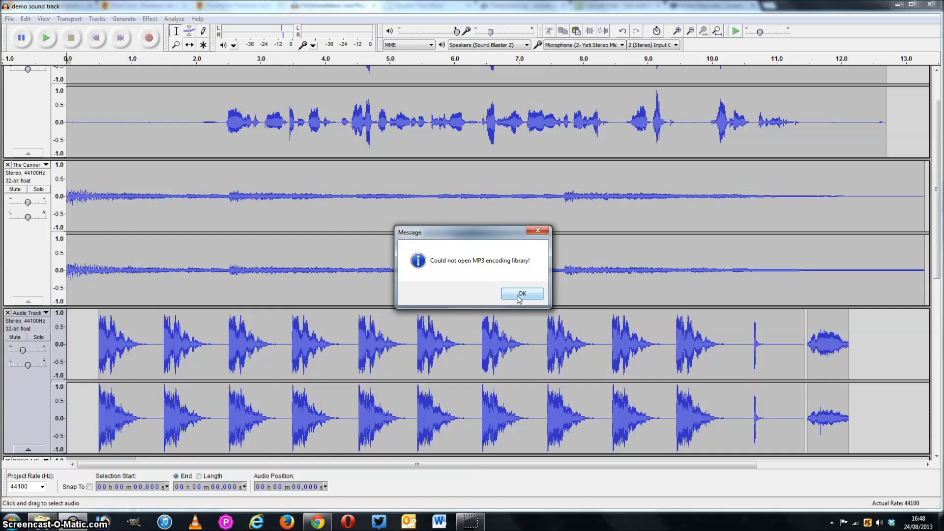
pyautogui.click(520, 293)
# Start a new export of the mix with WAV (Microsoft) signed 16 bit PCM as the file type
pyautogui.click(9, 19)
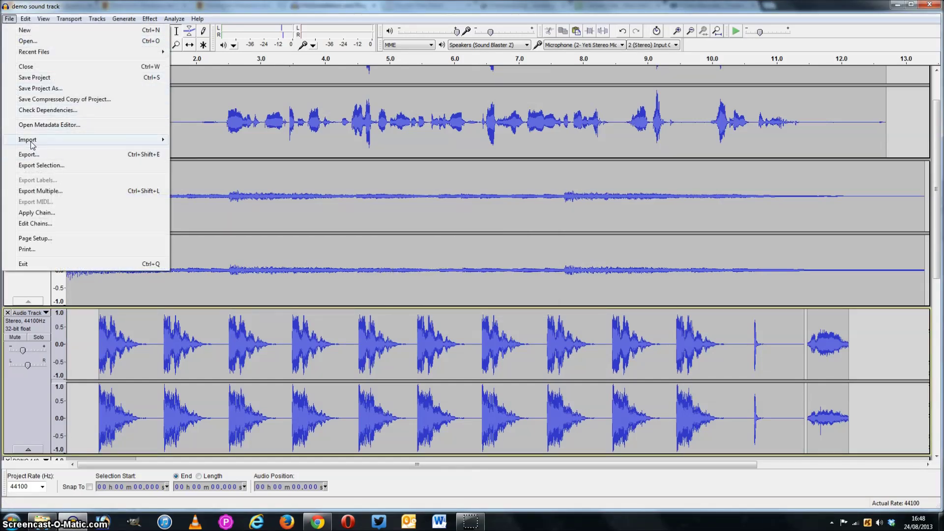
pyautogui.moveTo(30, 143)
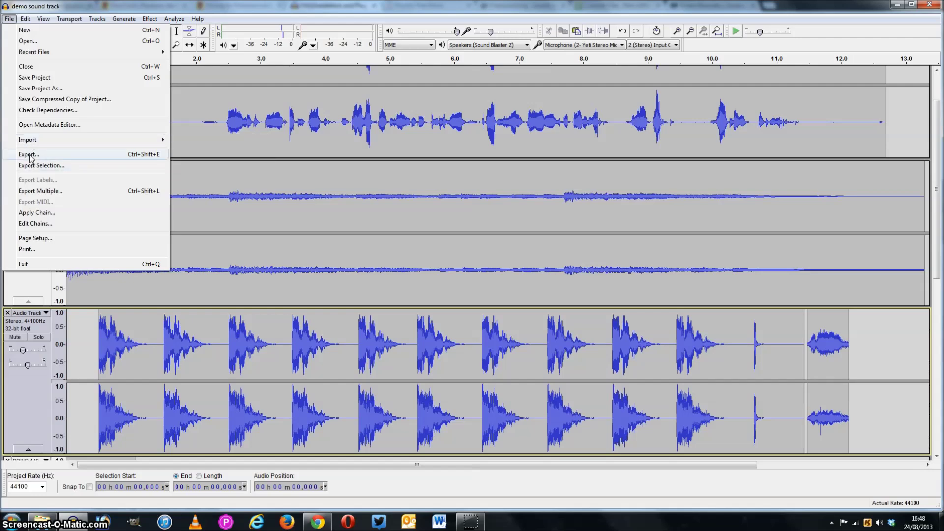
pyautogui.click(30, 155)
pyautogui.click(123, 206)
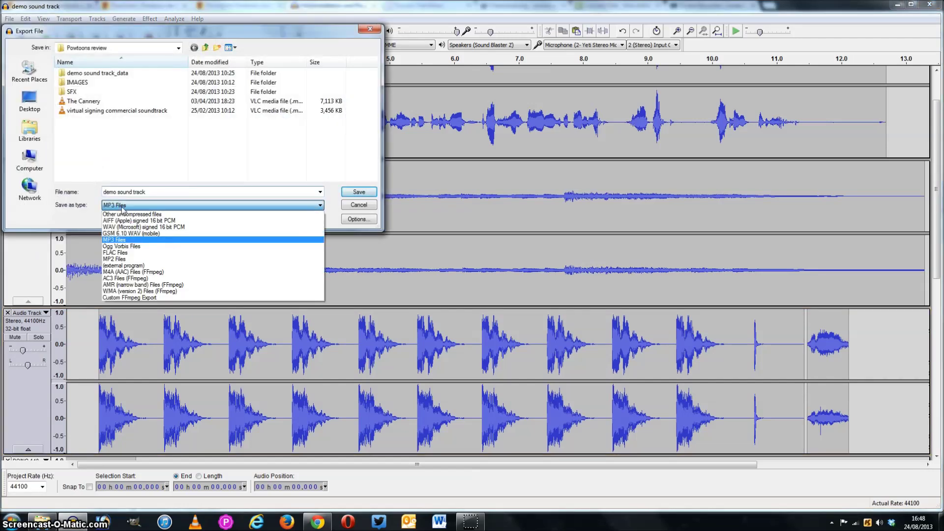
pyautogui.click(118, 226)
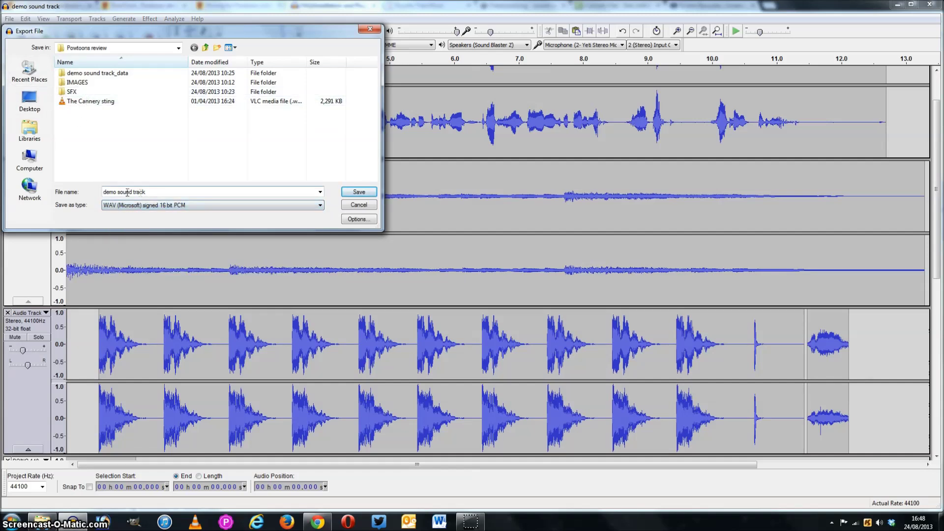
# Append "mix wav" to the export's file name and save it, accepting the stereo mix-down and existing metadata
pyautogui.click(156, 194)
pyautogui.click(154, 192)
pyautogui.write('mix wav')
pyautogui.click(356, 192)
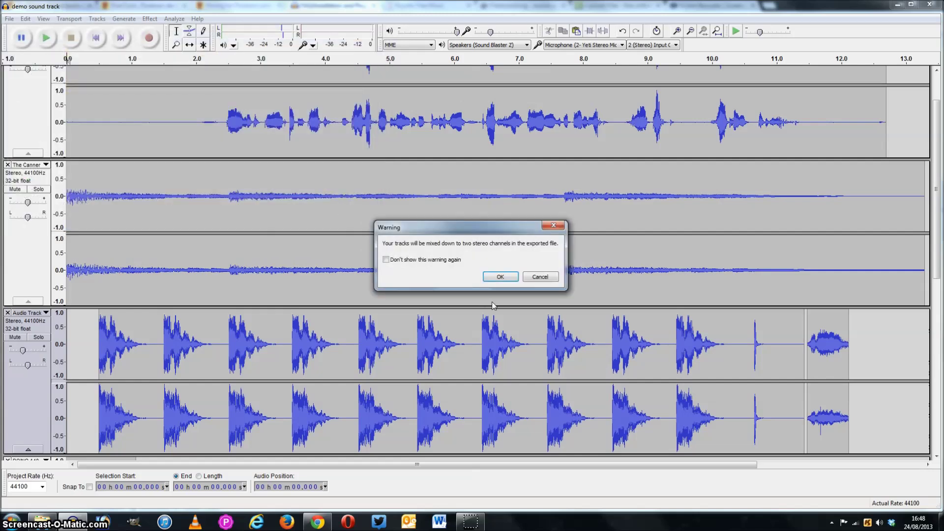
pyautogui.click(500, 276)
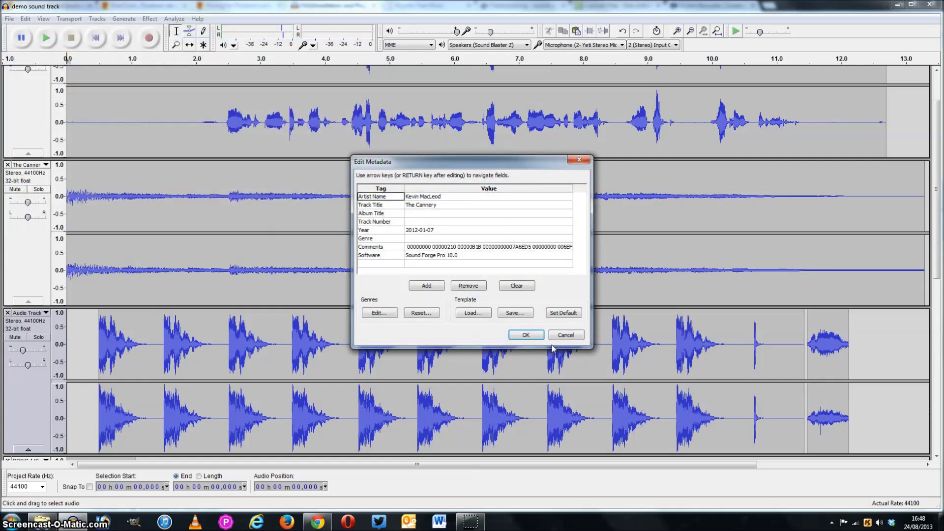
pyautogui.click(526, 336)
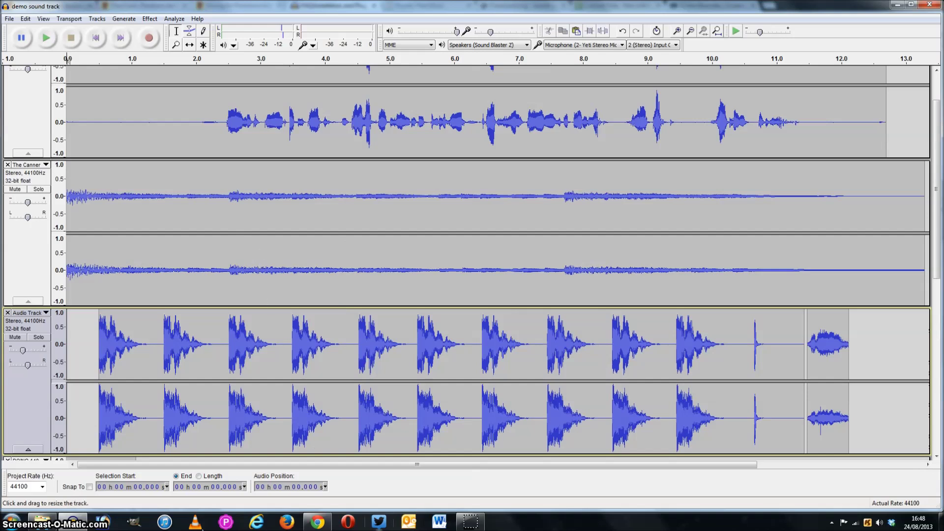
# Switch to the Convert Files page in Chrome and choose "demo sound track mix wav" from the Powtoons review folder as the local file
pyautogui.click(317, 521)
pyautogui.click(618, 5)
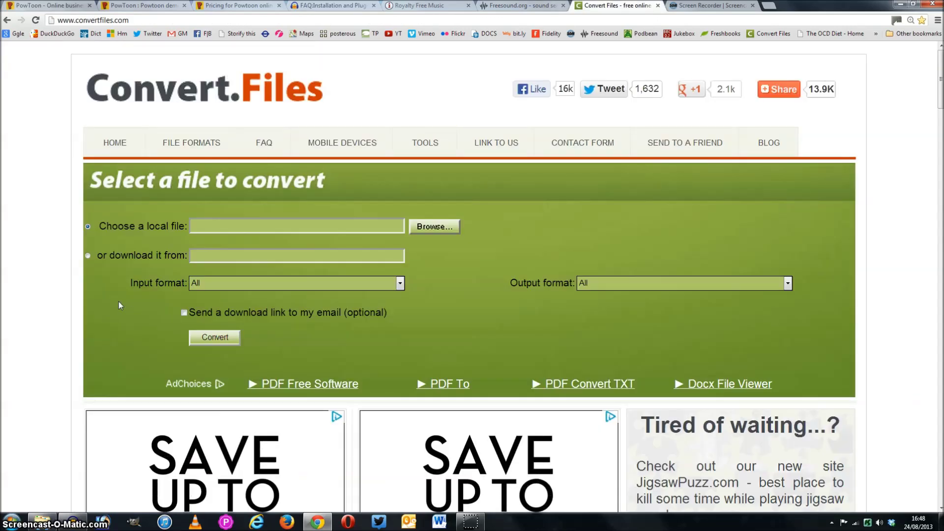
pyautogui.click(436, 226)
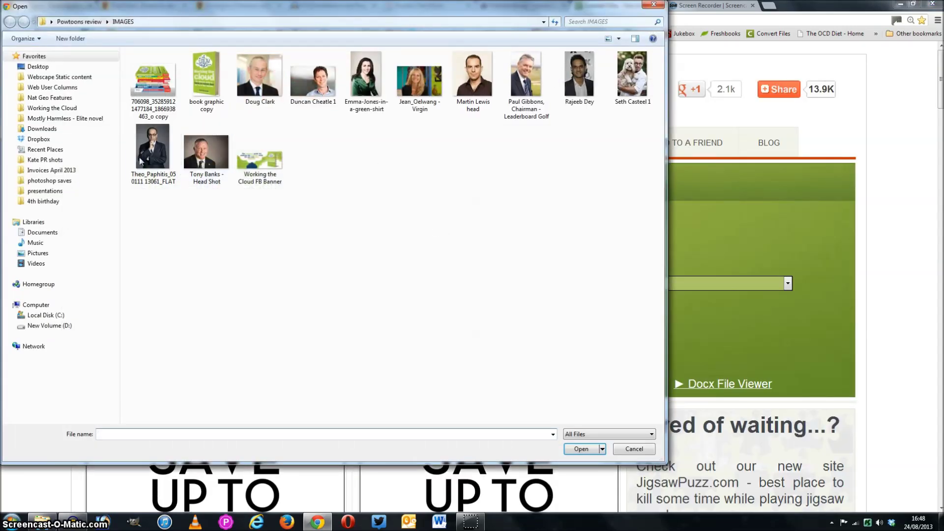
pyautogui.click(82, 22)
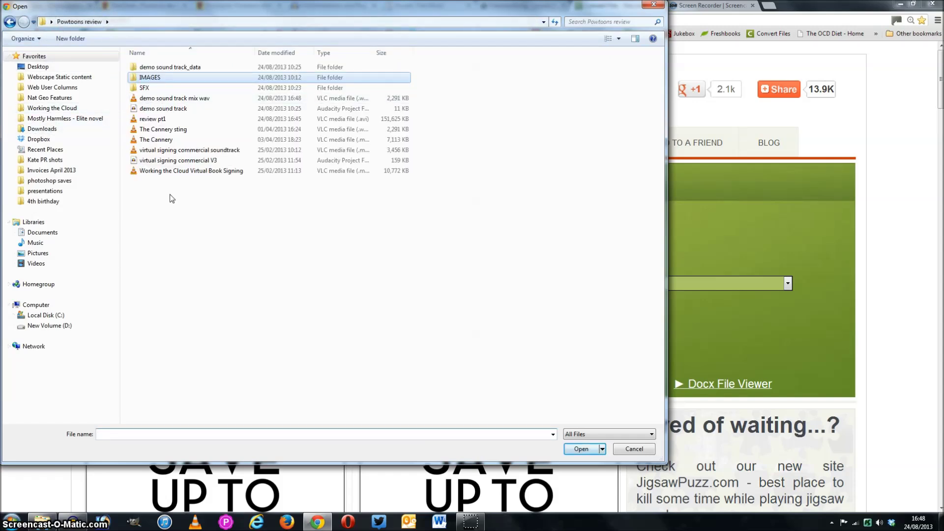
pyautogui.doubleClick(160, 99)
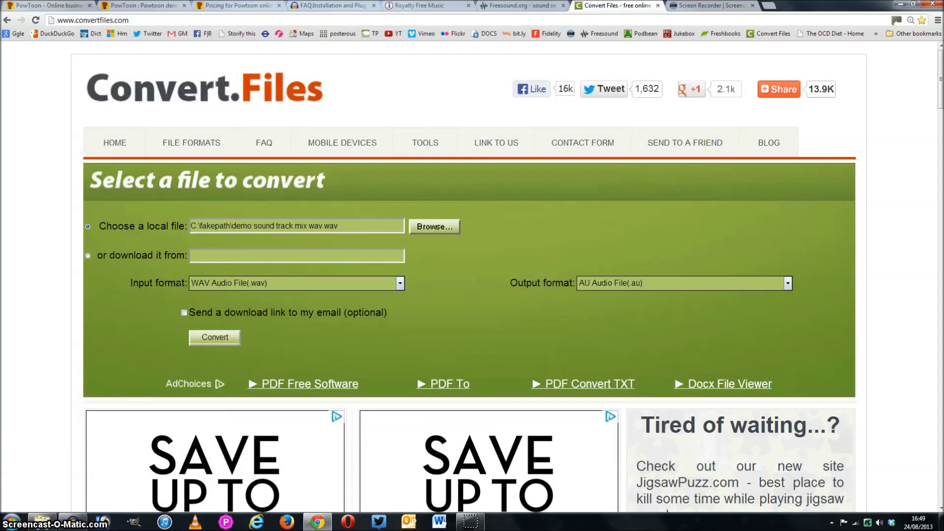
# Convert the chosen WAV file with MPEG-3 Audio File(.mp3) as the output format
pyautogui.click(681, 284)
pyautogui.click(619, 301)
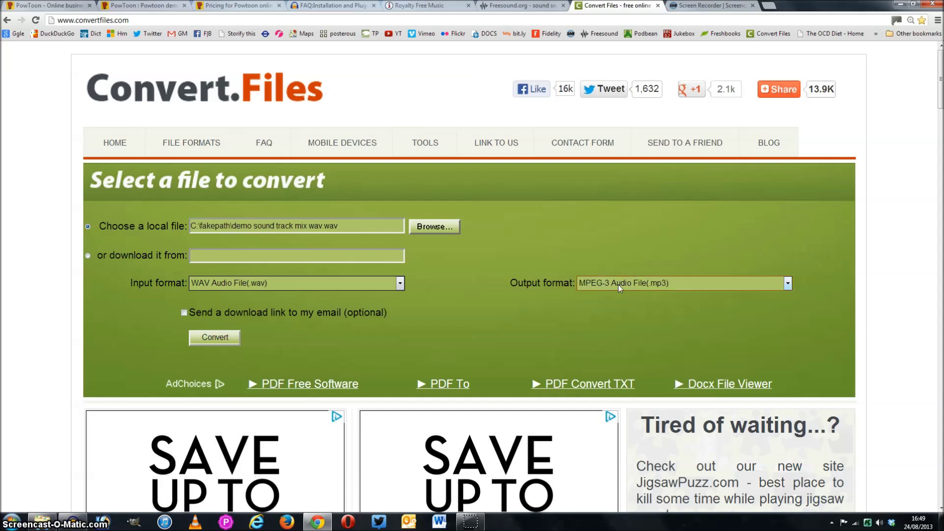
pyautogui.click(213, 338)
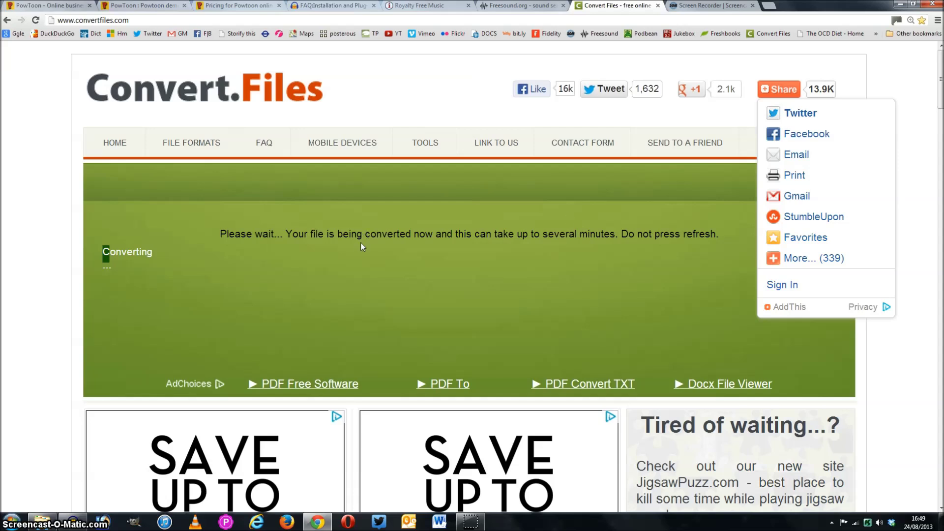
pyautogui.click(779, 89)
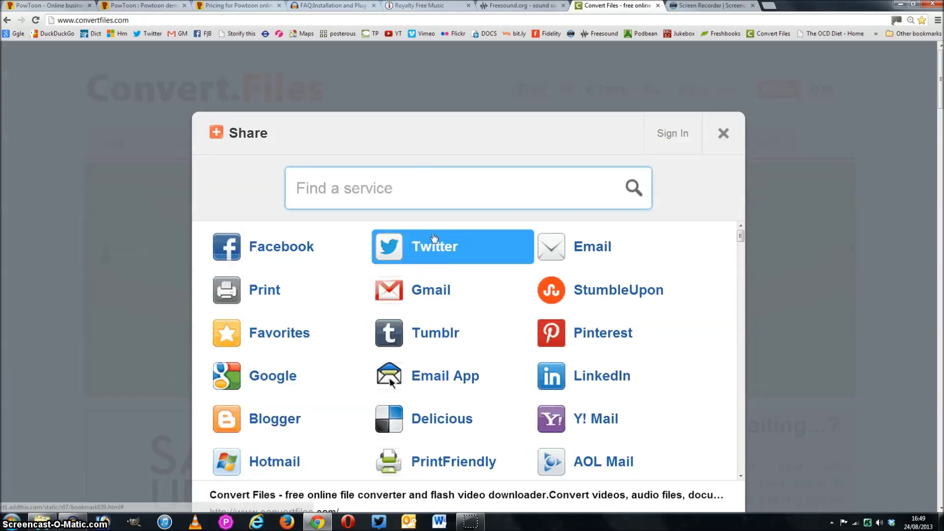
pyautogui.click(724, 134)
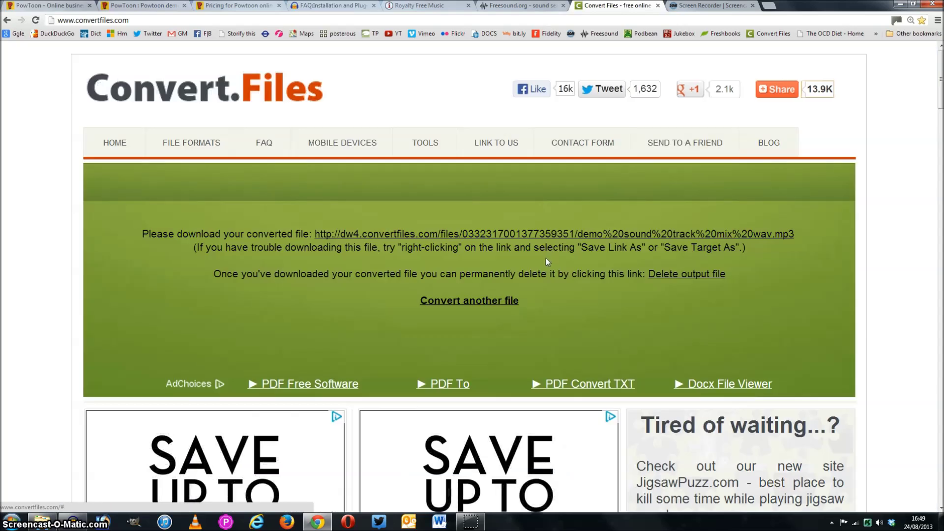
# Save the converted file from its download link as "demo sound track mix mp3" in the Powtoons review folder
pyautogui.rightClick(465, 235)
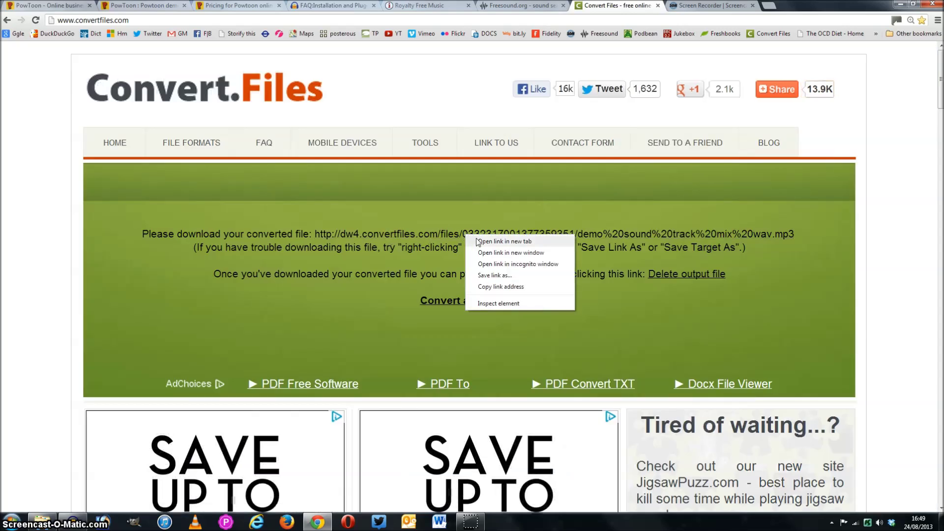
pyautogui.click(495, 276)
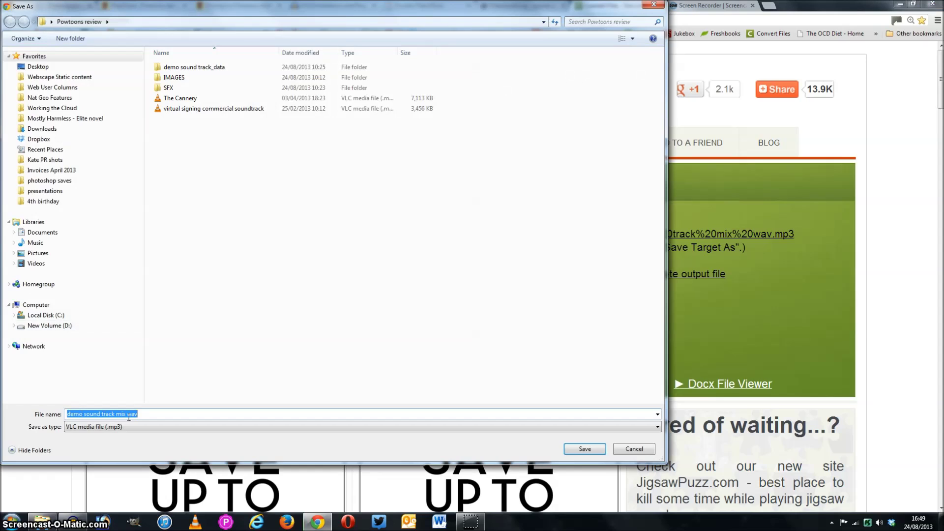
pyautogui.doubleClick(129, 417)
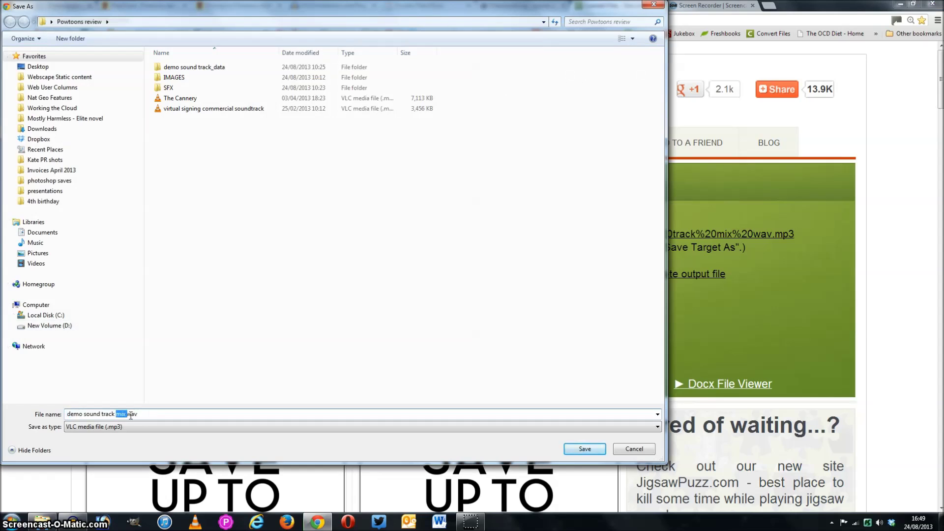
pyautogui.write('mp3')
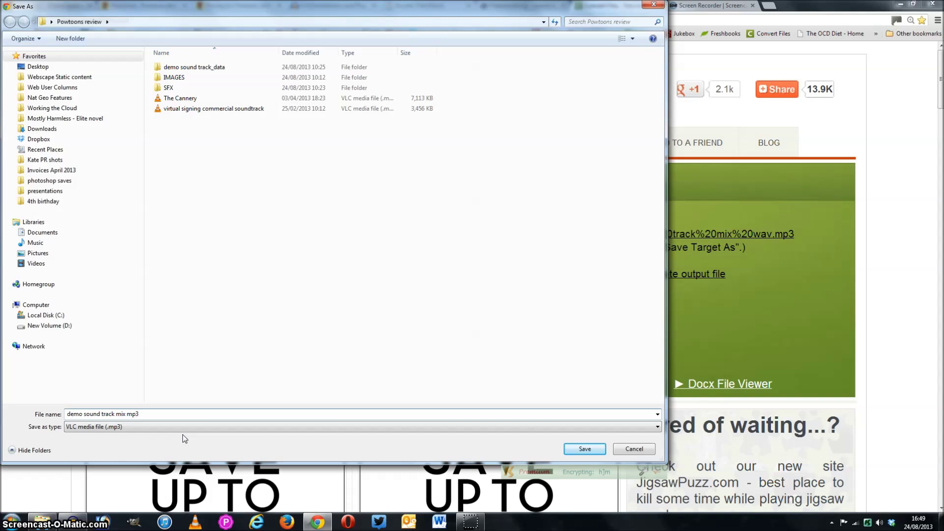
pyautogui.press('Return')
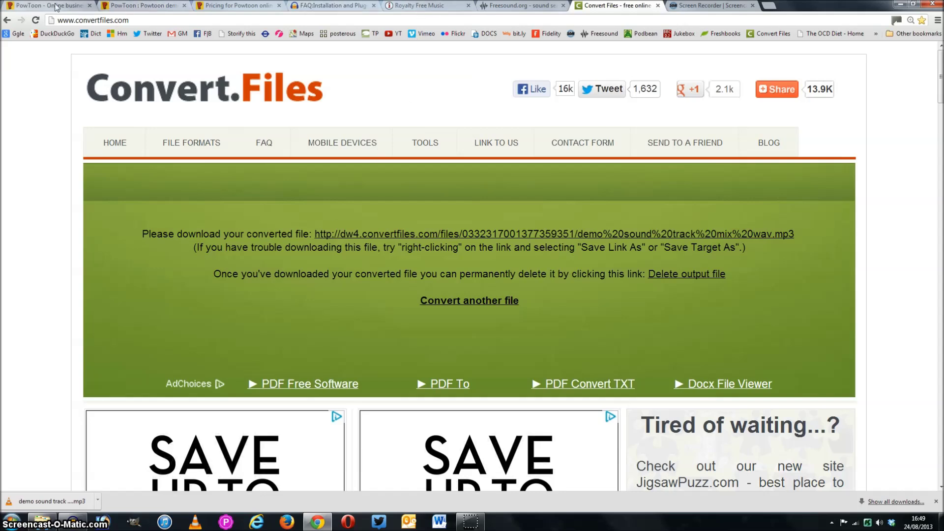
# Return to the PowToon editor, import "demo sound track mix mp3" as the movie's Sound Track and apply it
pyautogui.click(140, 7)
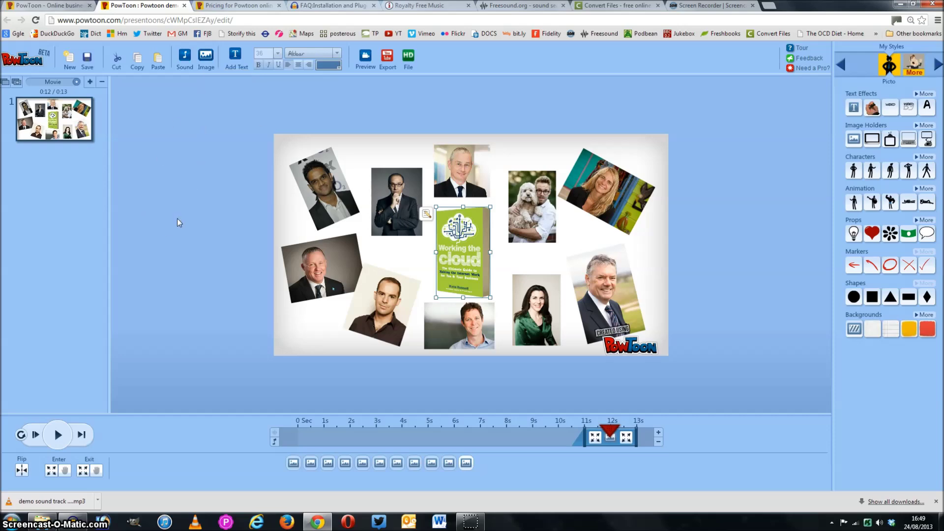
pyautogui.click(185, 60)
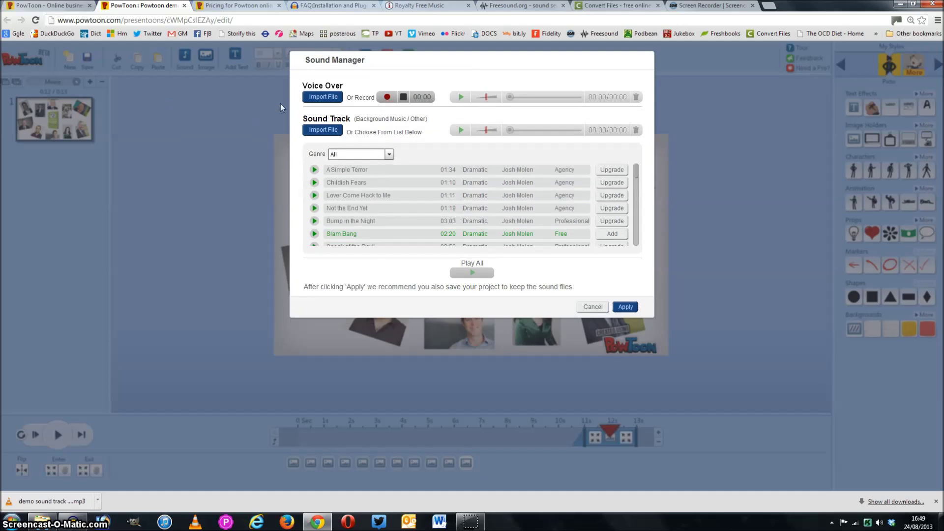
pyautogui.click(328, 132)
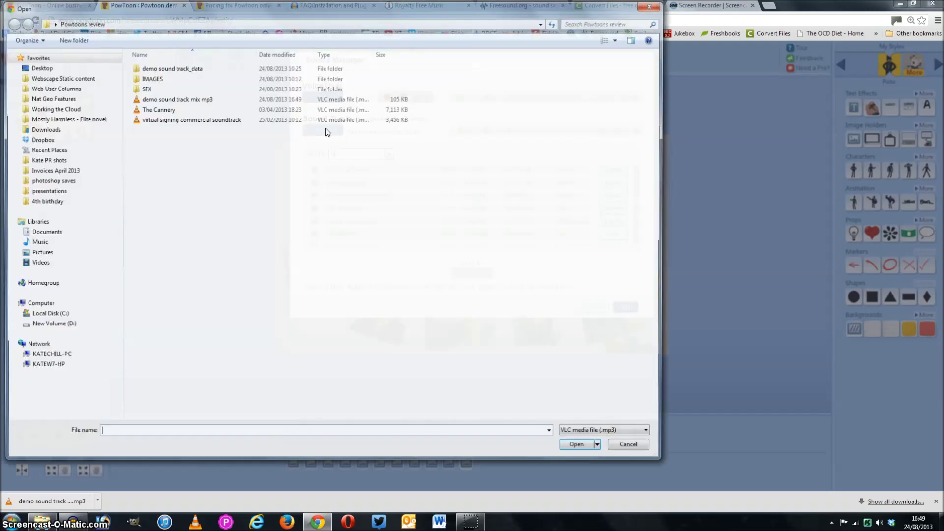
pyautogui.click(163, 100)
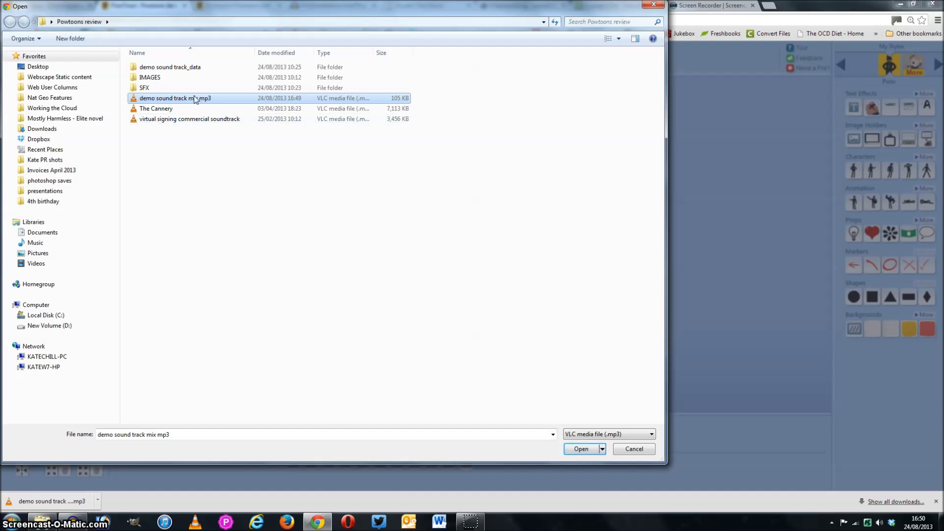
pyautogui.click(580, 449)
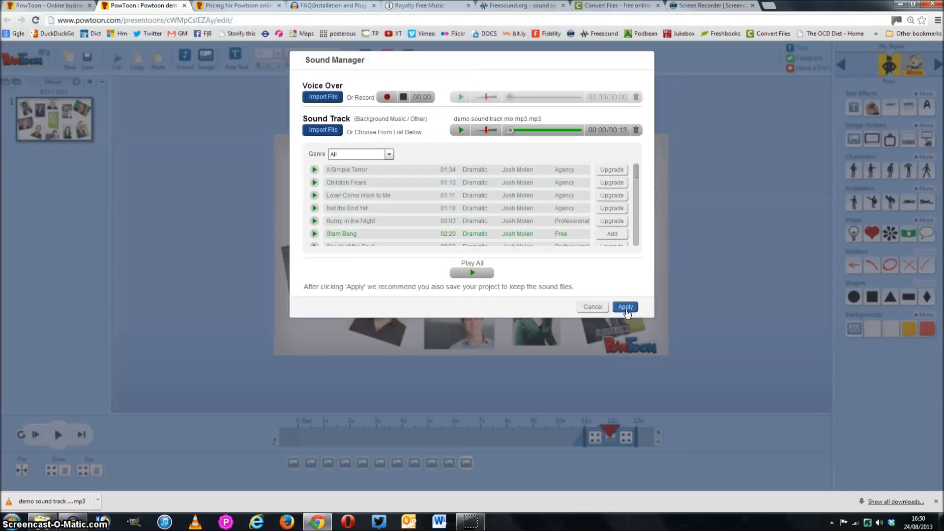
pyautogui.click(623, 306)
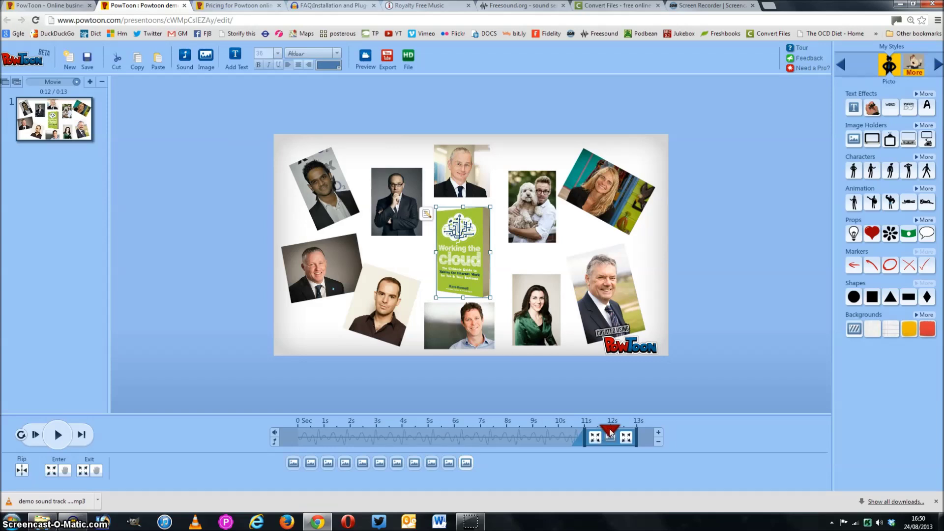
# Return to the start of the timeline and play the slide with its imported soundtrack
pyautogui.click(282, 433)
pyautogui.click(274, 432)
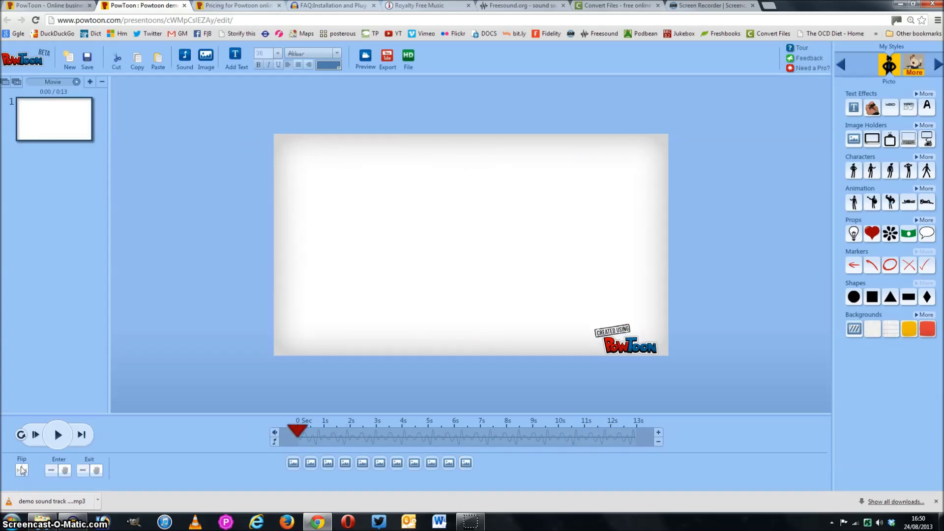
pyautogui.click(59, 435)
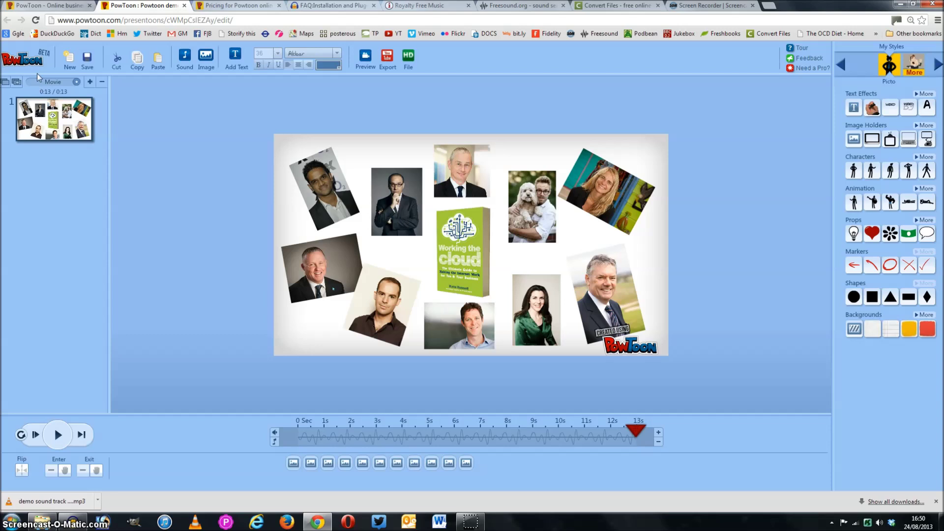
# Save the project and export it to YouTube as Free Medium (480p) with branding, then dismiss the export notice
pyautogui.click(84, 61)
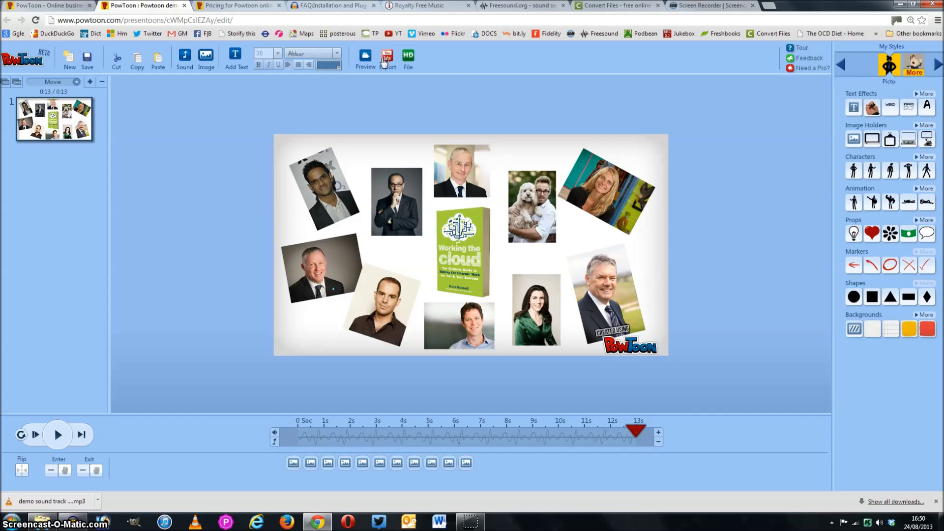
pyautogui.click(385, 60)
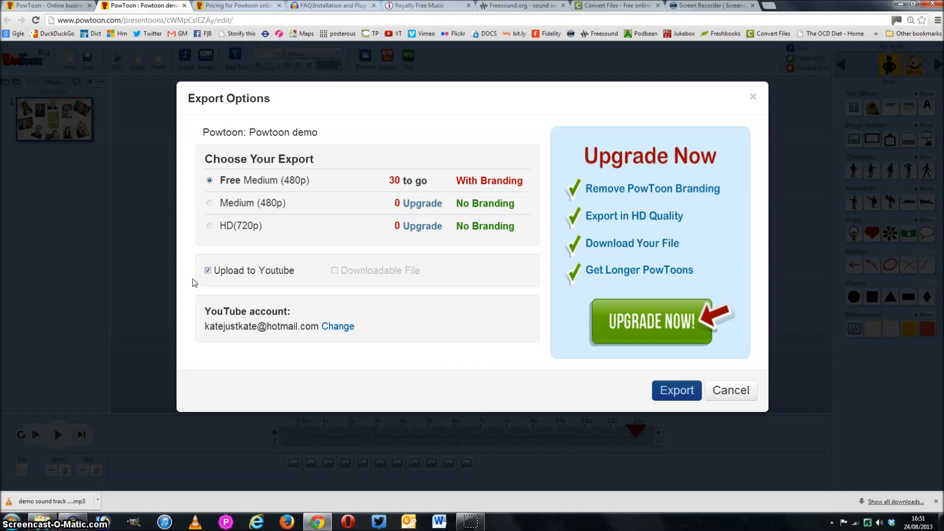
pyautogui.click(678, 393)
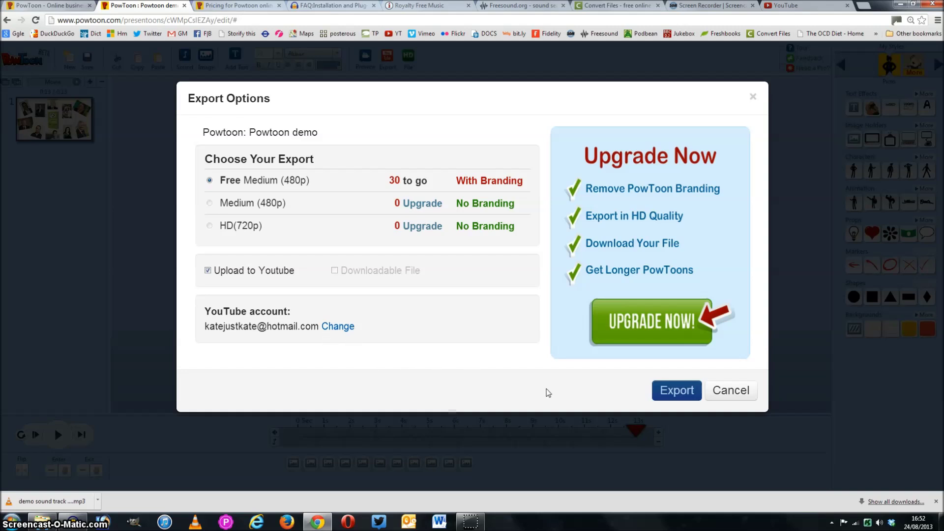
pyautogui.click(670, 396)
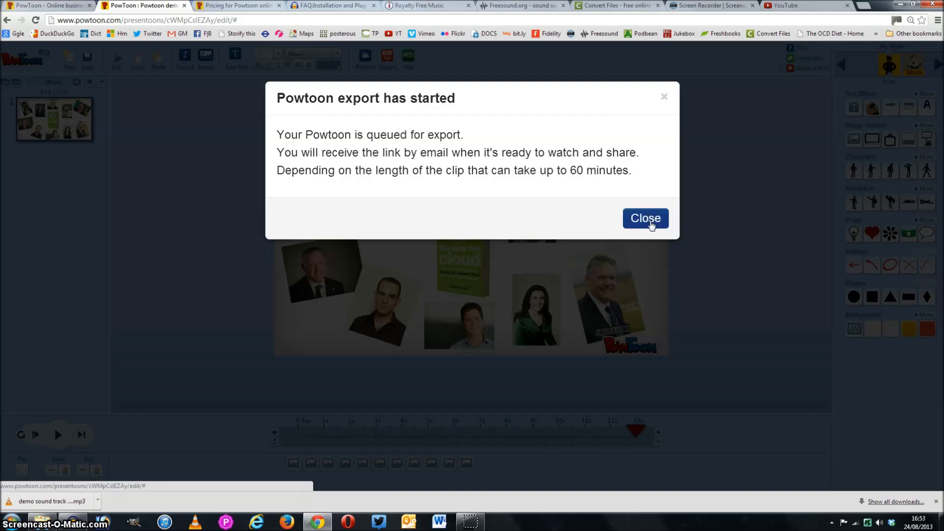
pyautogui.click(648, 219)
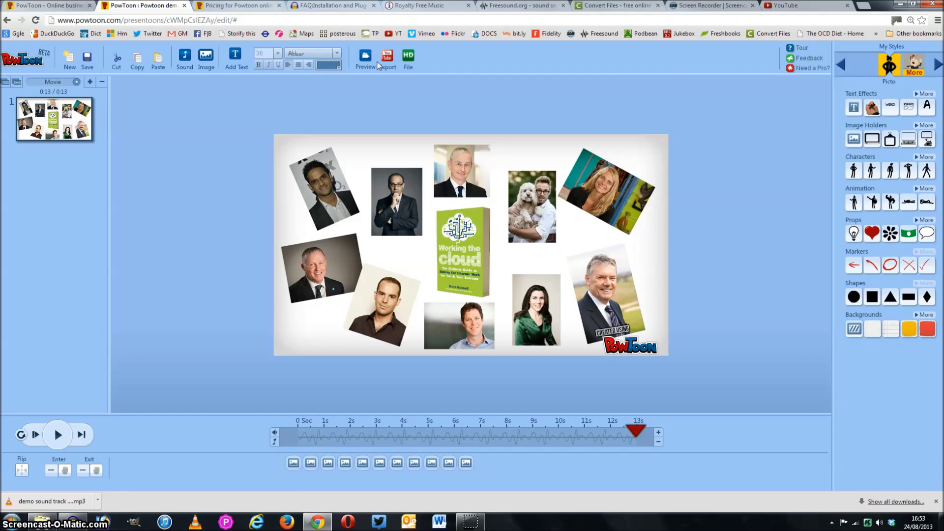
# Open the PowToon's preview page and play the finished presentation
pyautogui.click(364, 59)
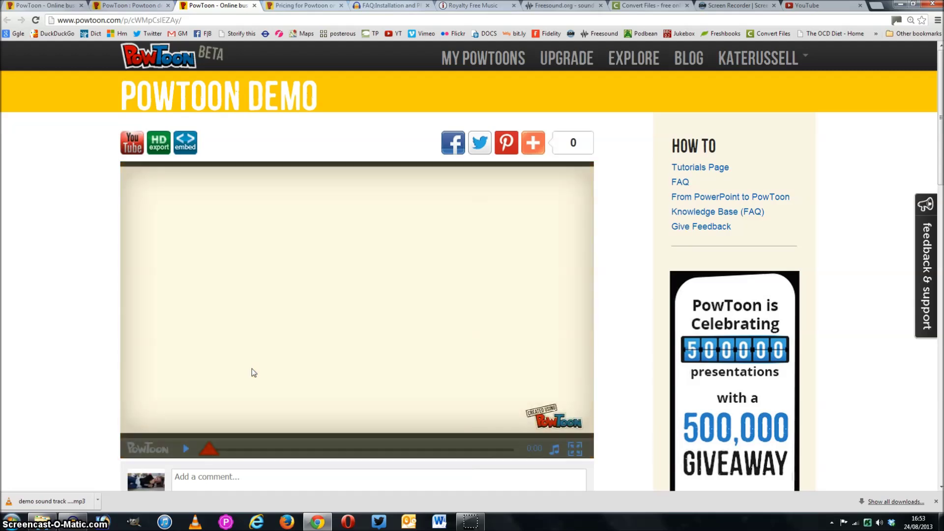
pyautogui.click(186, 449)
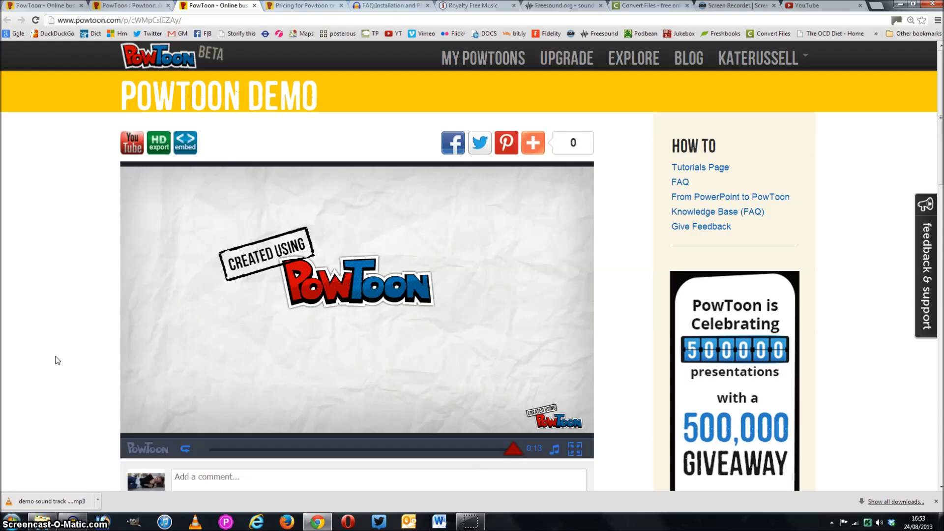
# Switch to YouTube, open the account's own channel and look through its recent uploads for the exported "Powtoon demo" video
pyautogui.click(825, 6)
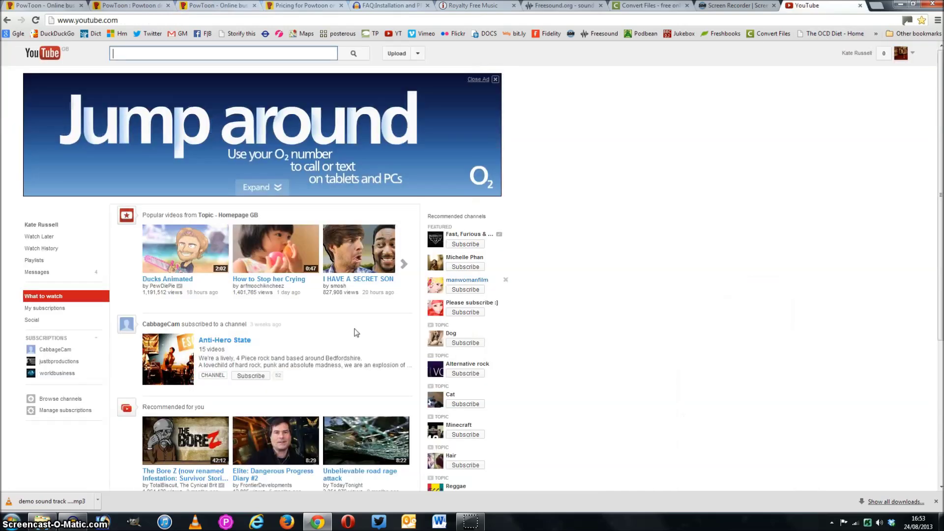
pyautogui.click(912, 55)
pyautogui.click(758, 86)
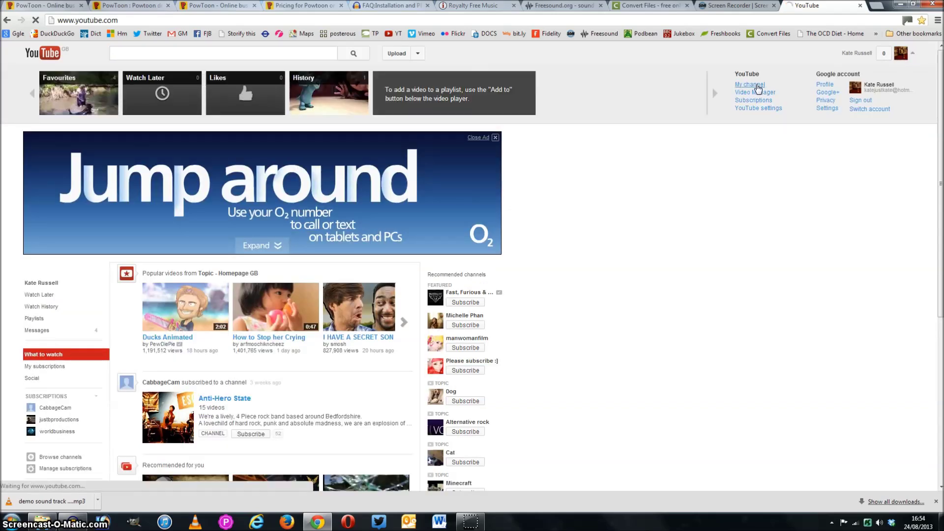
pyautogui.scroll(-2, 453, 344)
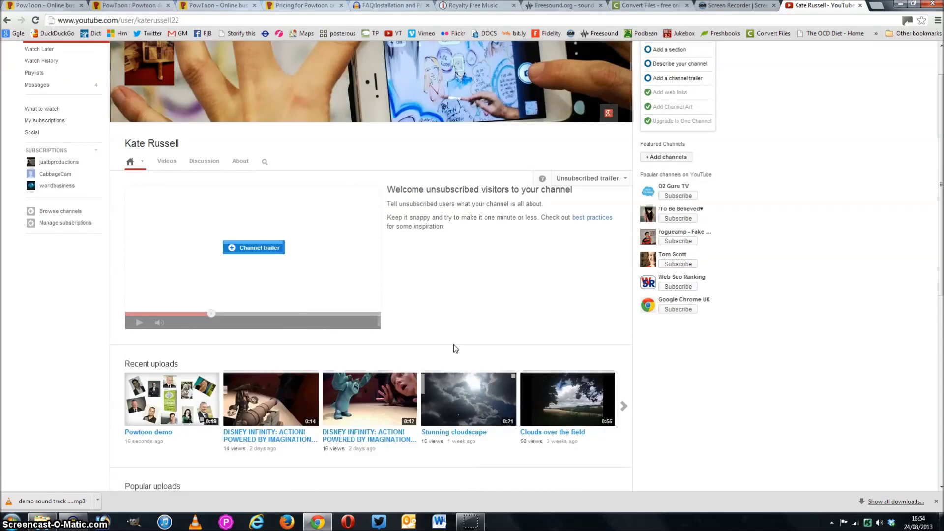
pyautogui.scroll(-4, 453, 344)
pyautogui.scroll(-2, 200, 350)
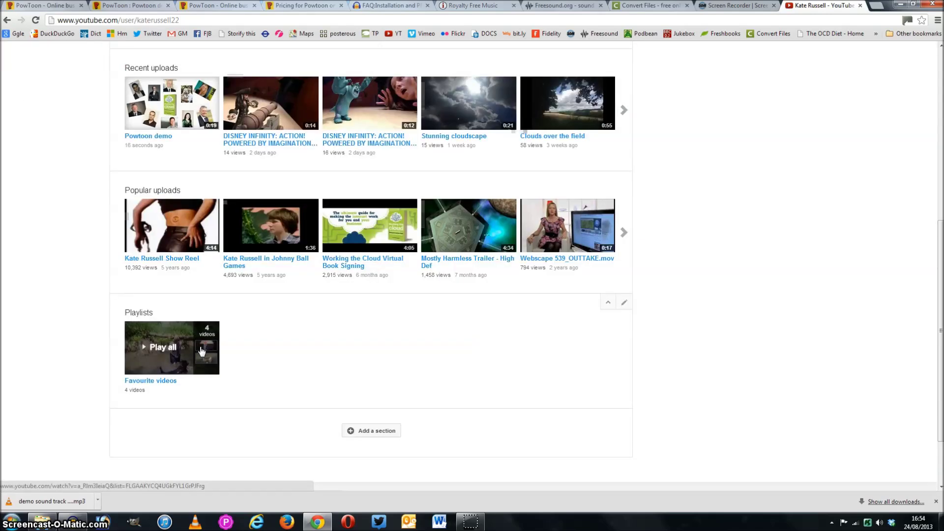
pyautogui.scroll(2, 347, 274)
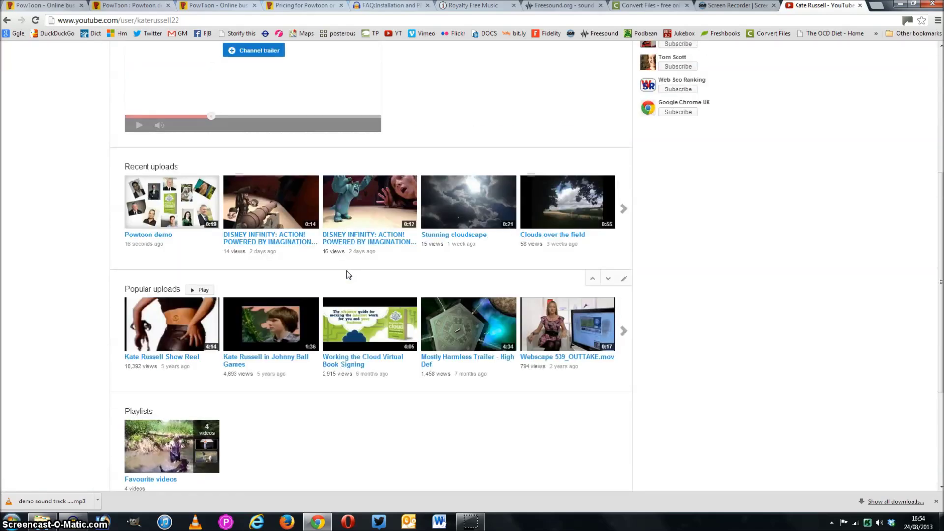
pyautogui.scroll(-2, 348, 274)
pyautogui.scroll(3, 343, 273)
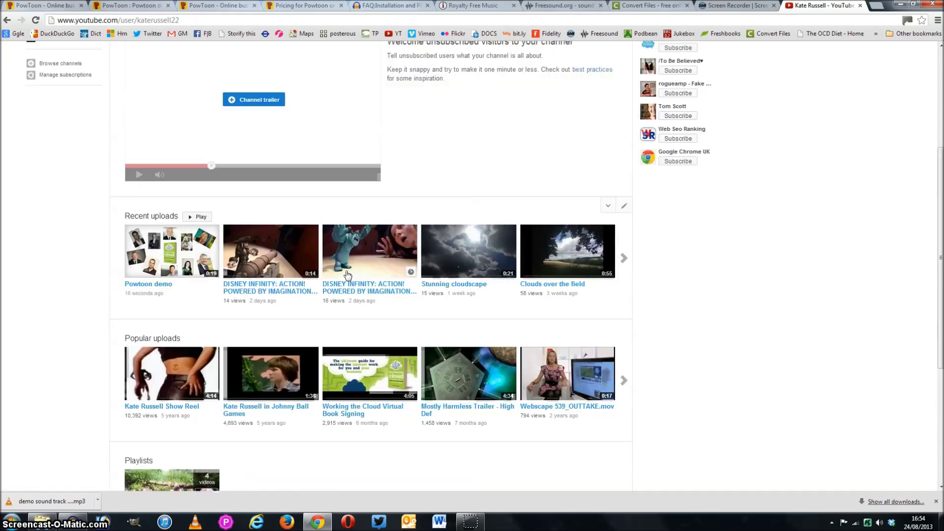
pyautogui.scroll(4, 343, 274)
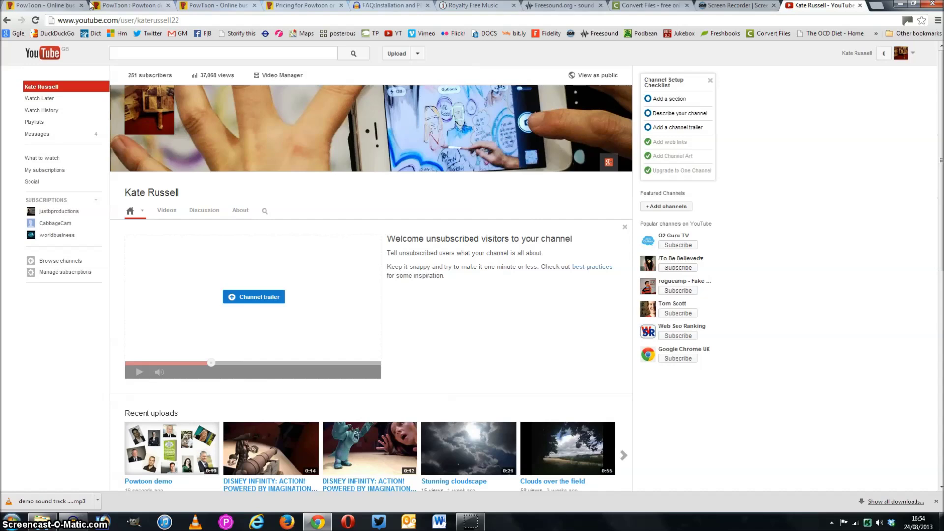
# Switch back to PowToon's My Powtoons page, look through the project list and open the site's home page
pyautogui.click(45, 5)
pyautogui.scroll(-2, 264, 351)
pyautogui.scroll(-8, 265, 351)
pyautogui.scroll(9, 265, 351)
pyautogui.click(149, 69)
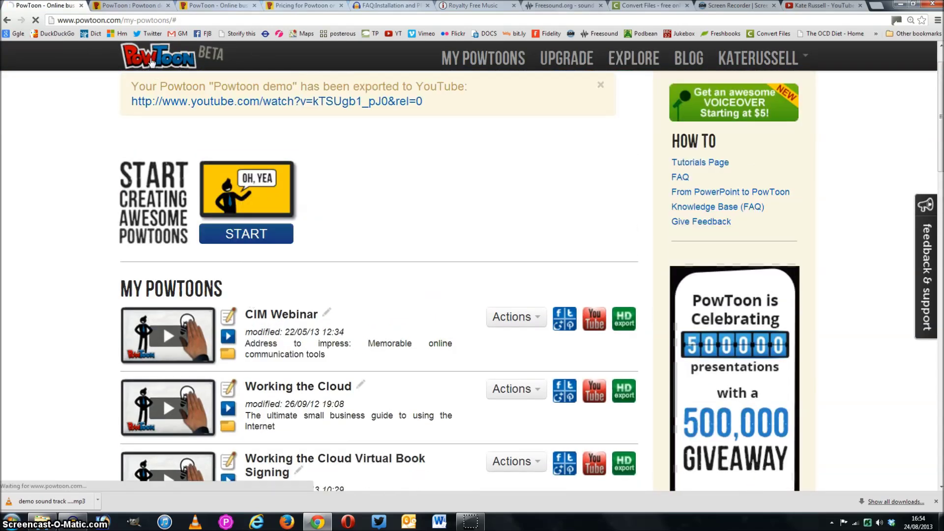
# Find the website video samples on the home page, play the Wisco Funding example and return to the samples
pyautogui.scroll(-5, 479, 379)
pyautogui.scroll(-3, 478, 379)
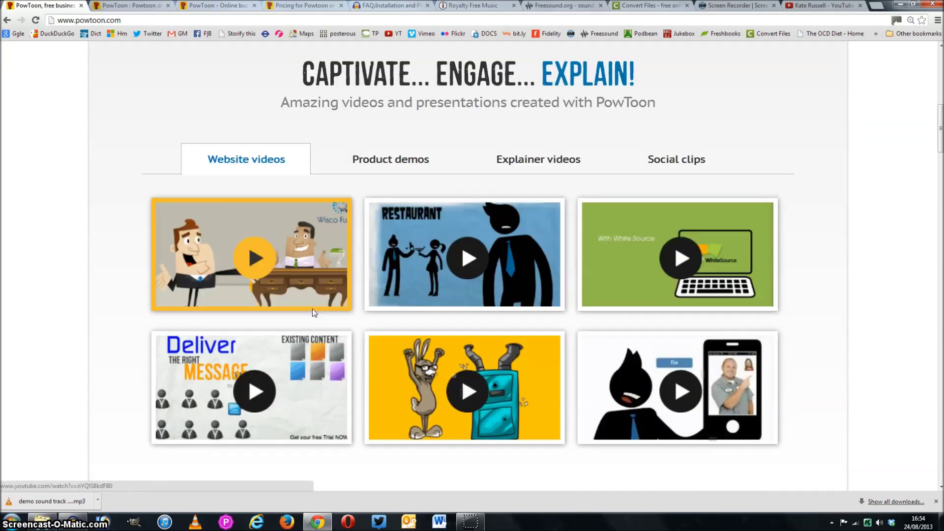
pyautogui.click(300, 309)
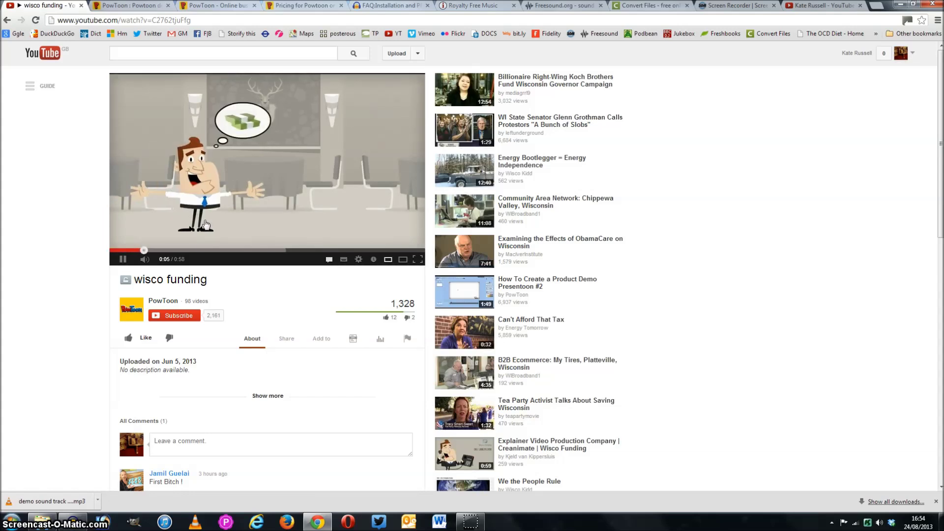
pyautogui.click(8, 22)
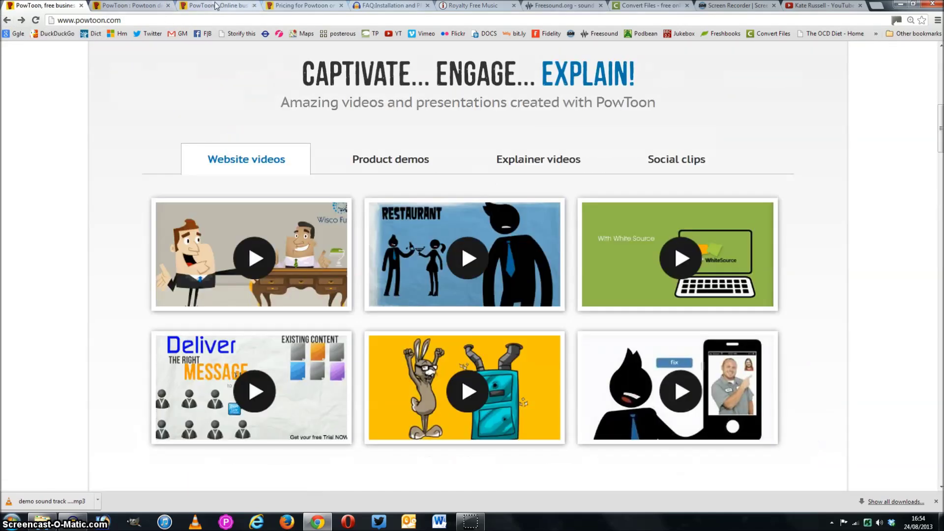
# Open the PowToon pricing page and compare the Agency, Pro and Free subscriptions by price, watermark, download quality, length, music and styles
pyautogui.click(302, 6)
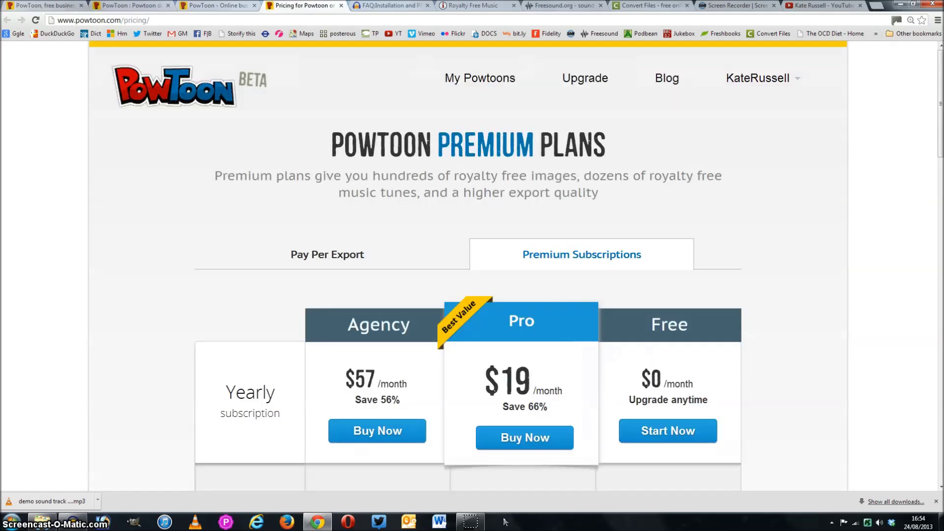
pyautogui.scroll(-2, 568, 373)
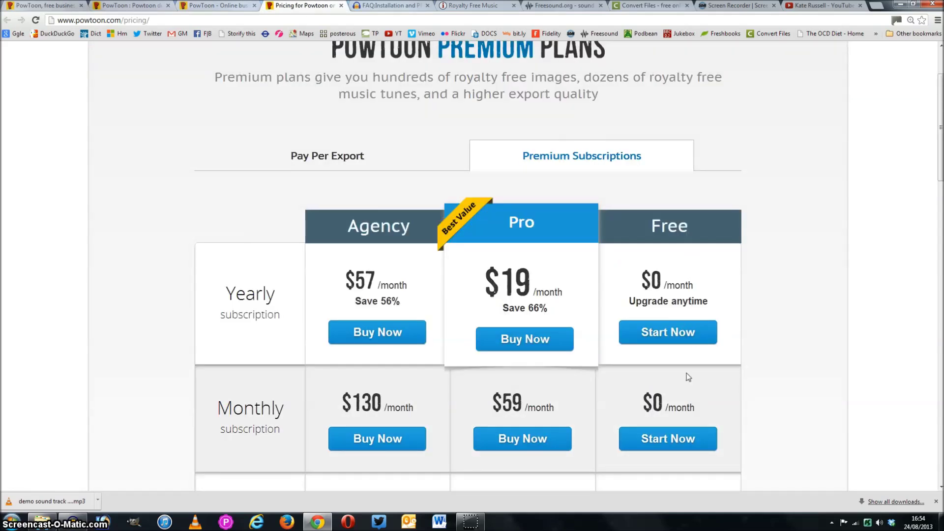
pyautogui.scroll(-4, 705, 418)
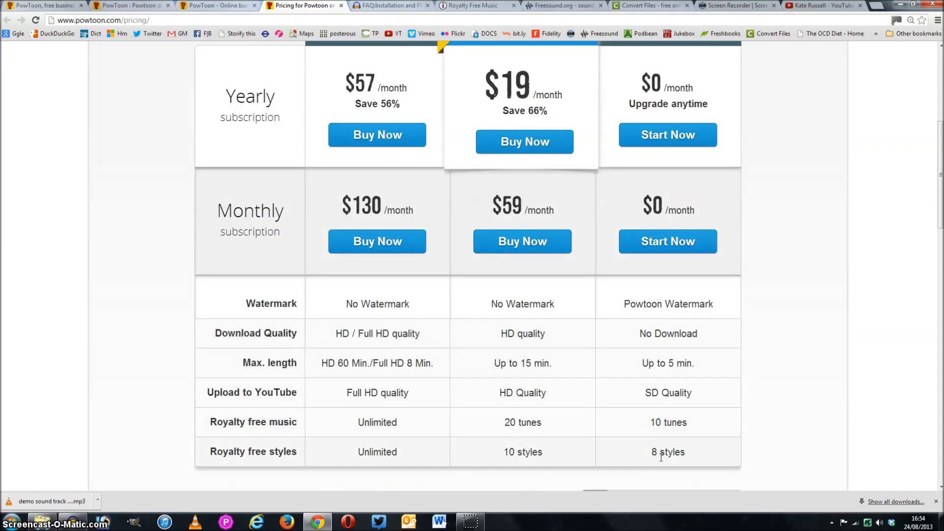
pyautogui.scroll(-2, 656, 436)
pyautogui.scroll(4, 657, 436)
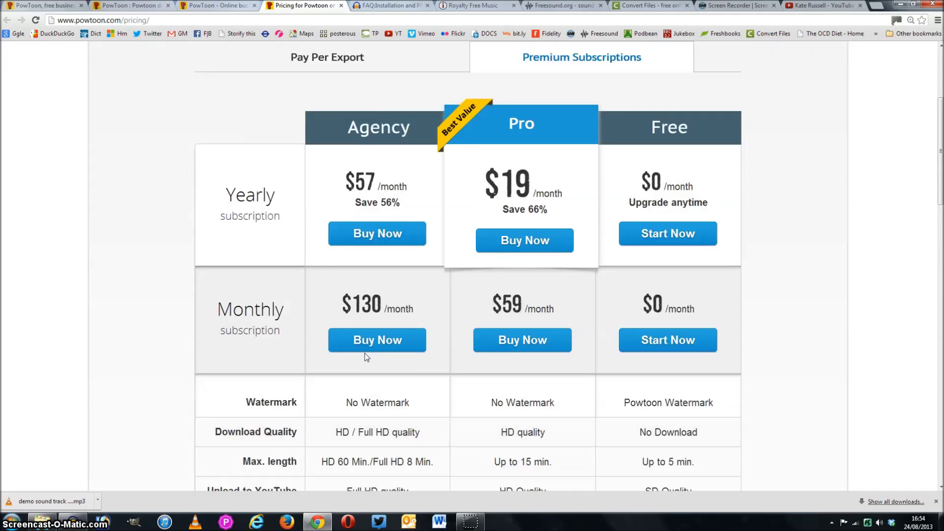
pyautogui.scroll(-3, 367, 358)
pyautogui.scroll(-2, 366, 358)
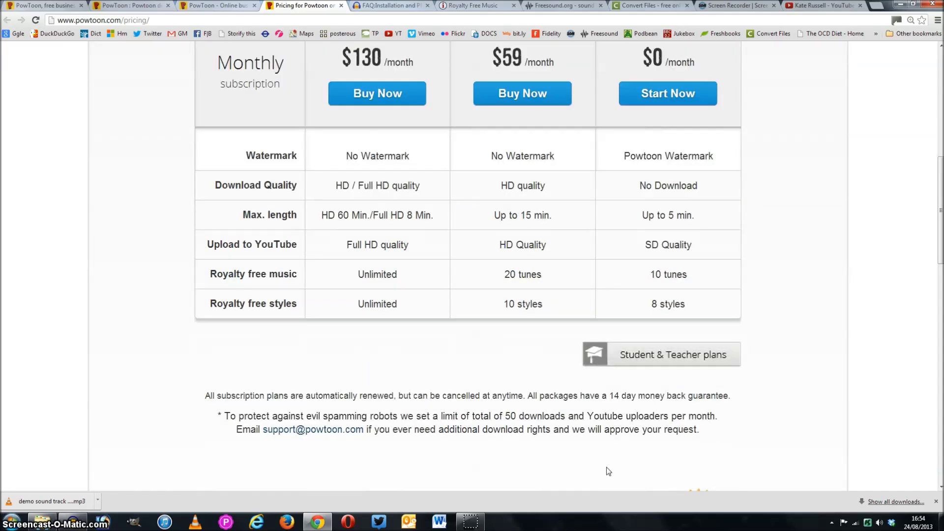
pyautogui.scroll(8, 586, 411)
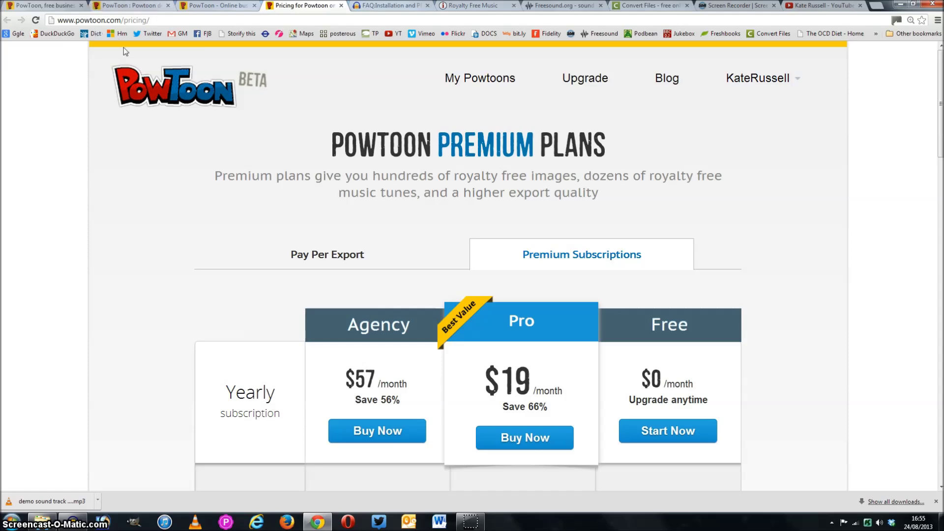
# Return to the PowToon home page and show its opening banner
pyautogui.click(32, 6)
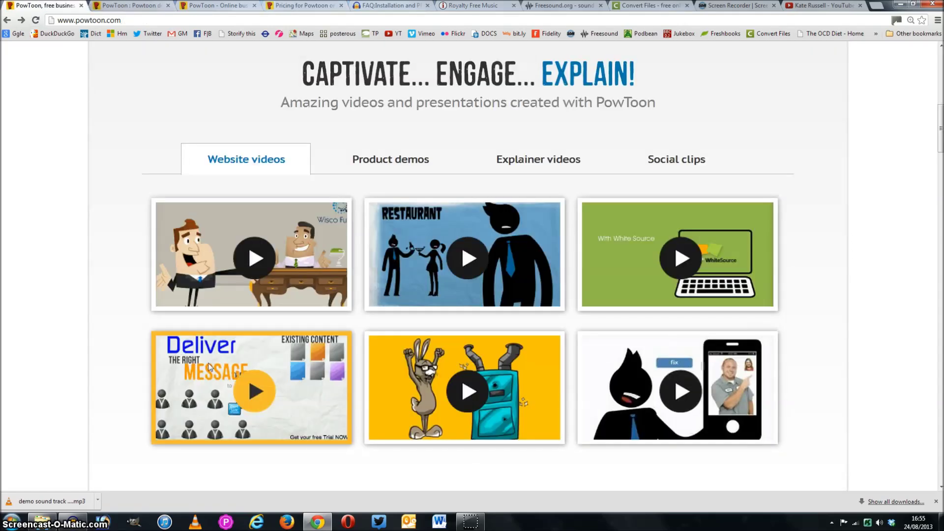
pyautogui.scroll(4, 321, 388)
pyautogui.scroll(6, 321, 386)
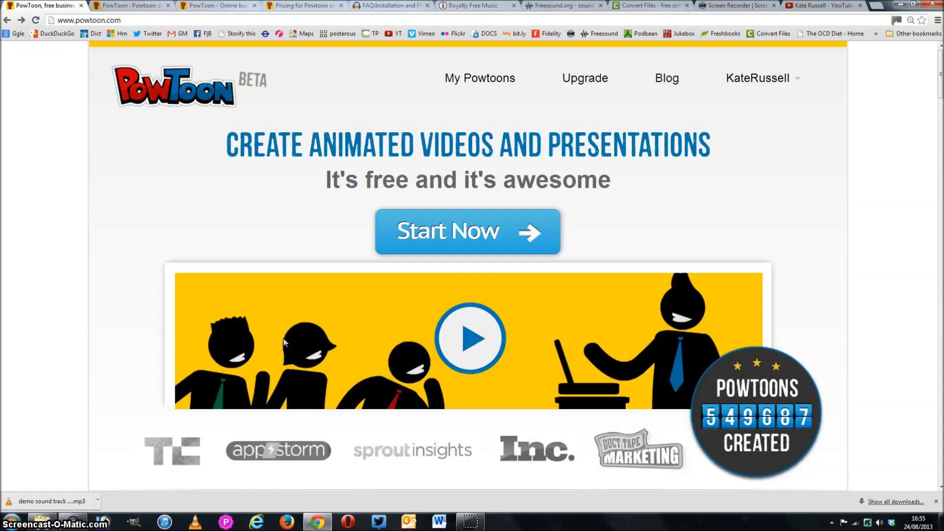